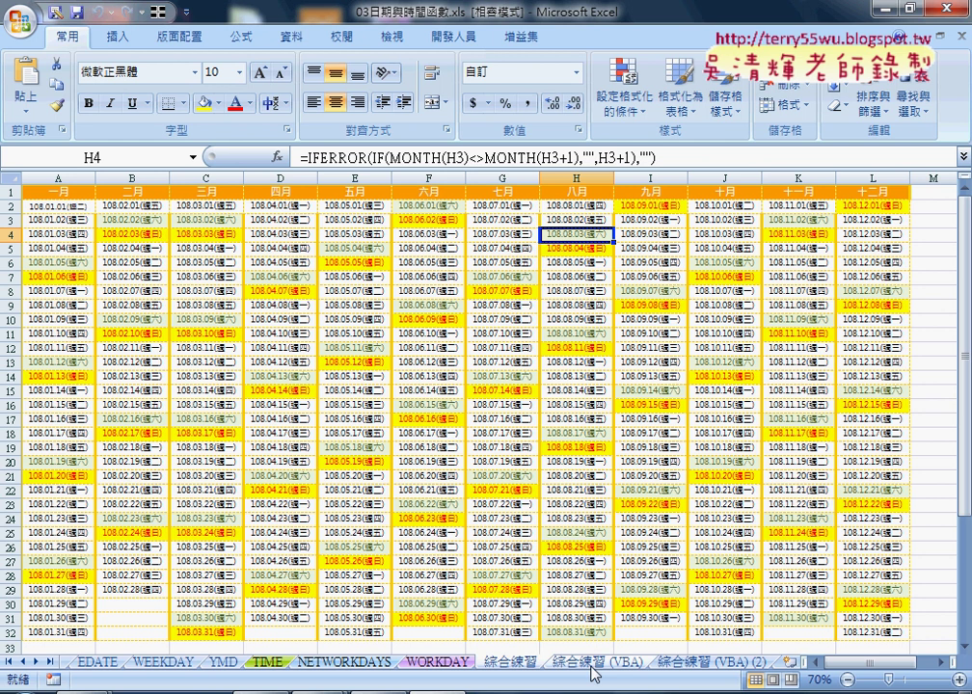
Step: Switch to the 綜合練習 (VBA) sheet and run 格式化日期 to colour the weekend dates
click(589, 663)
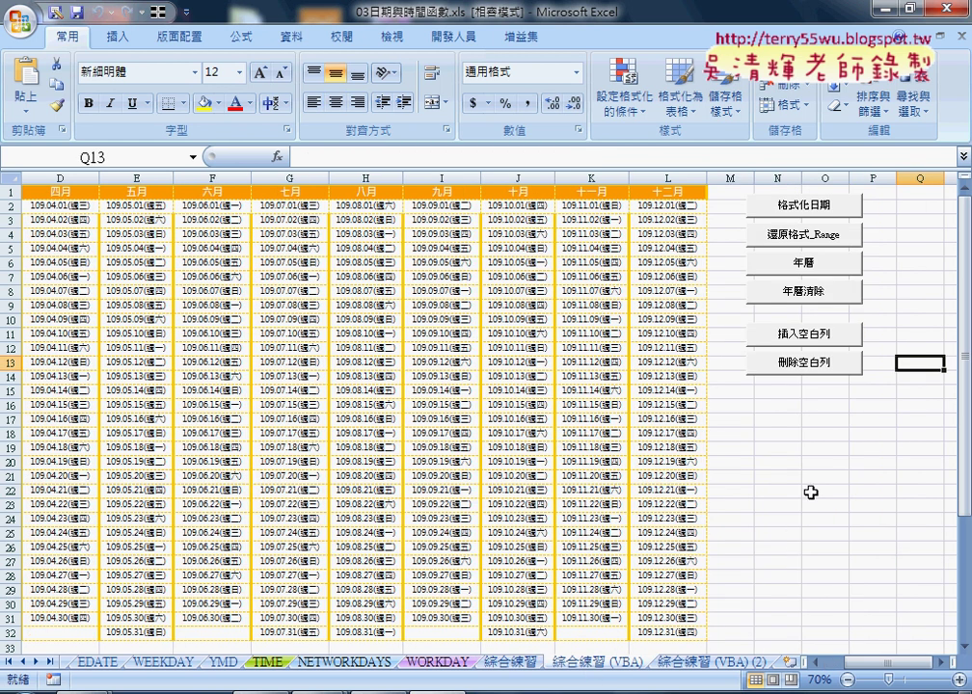
drag(882, 662, 861, 672)
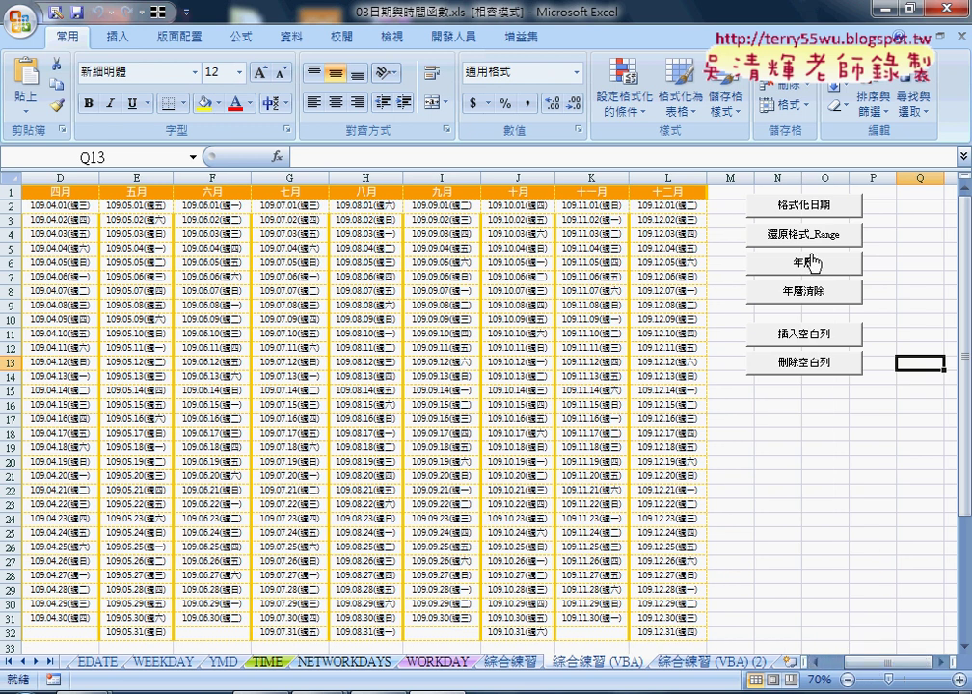
click(806, 206)
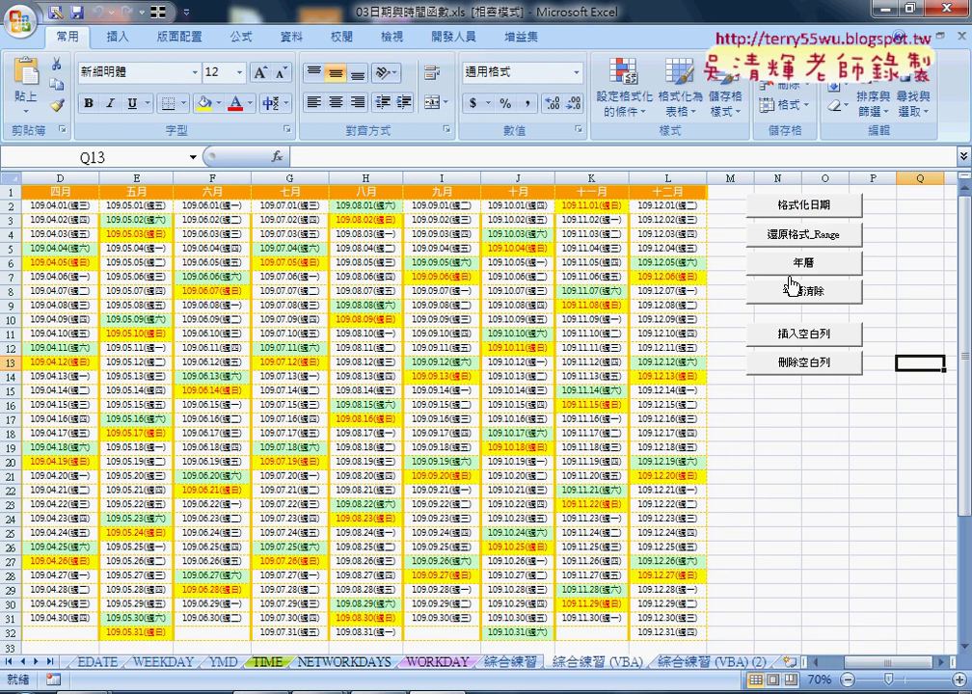
click(800, 236)
Step: Clear the weekend colouring with 還原格式_Range and start the 年曆 year prompt
click(805, 203)
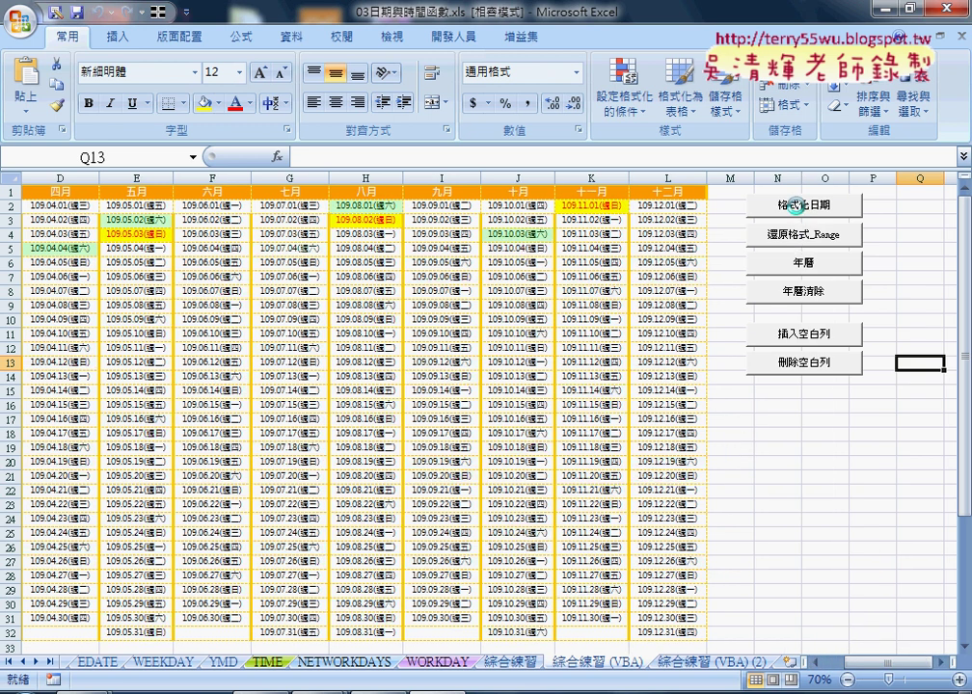
click(803, 239)
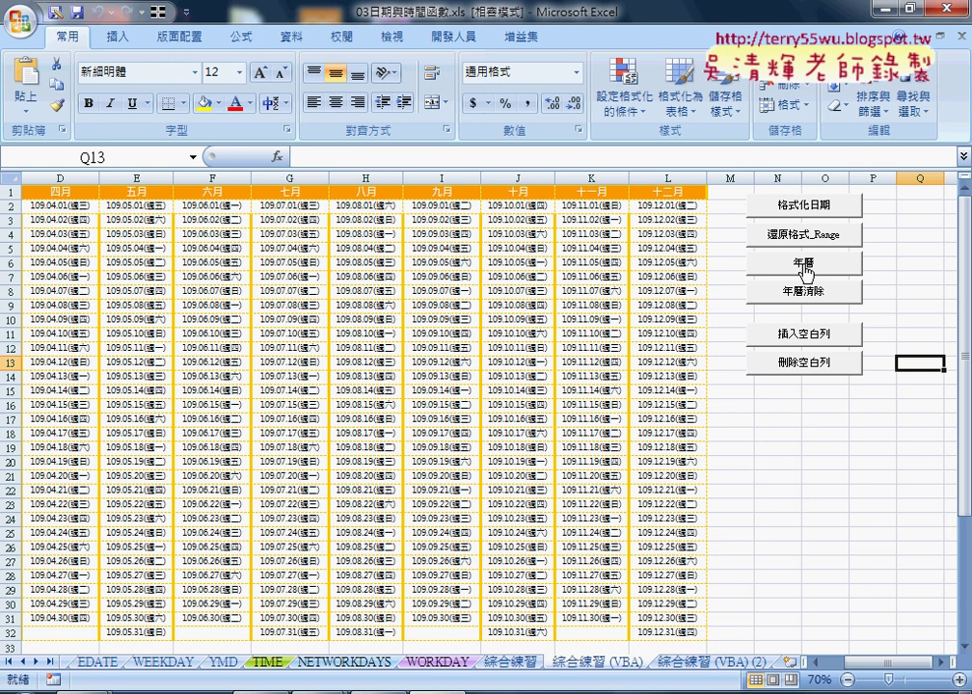
click(805, 270)
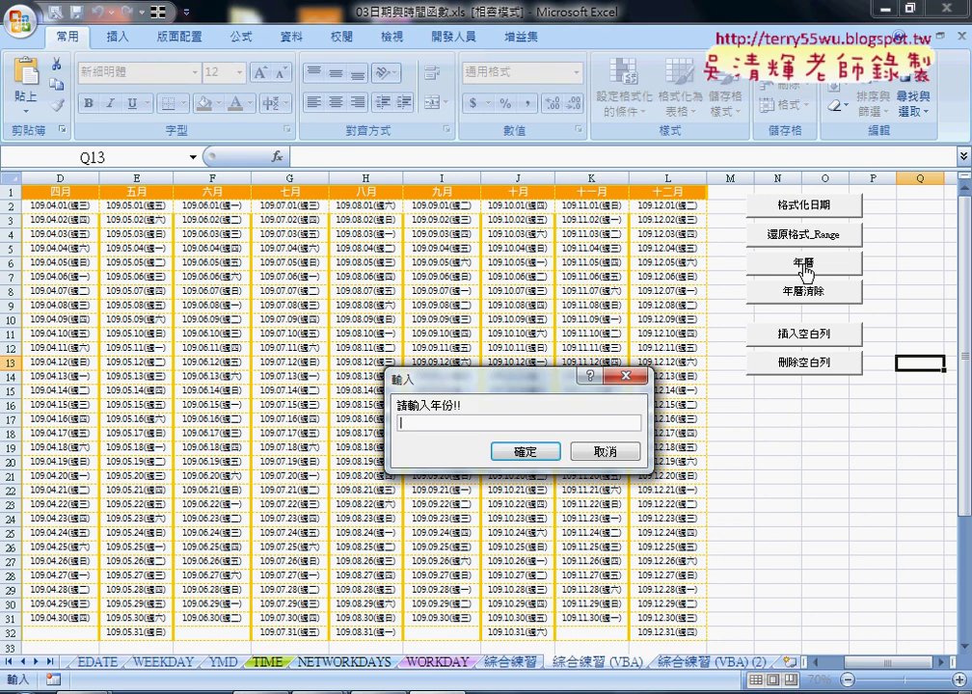
Step: Generate the year 108 (2019) calendar from the year prompt, then clear weekend colours with 還原格式_Range
drag(429, 379, 434, 218)
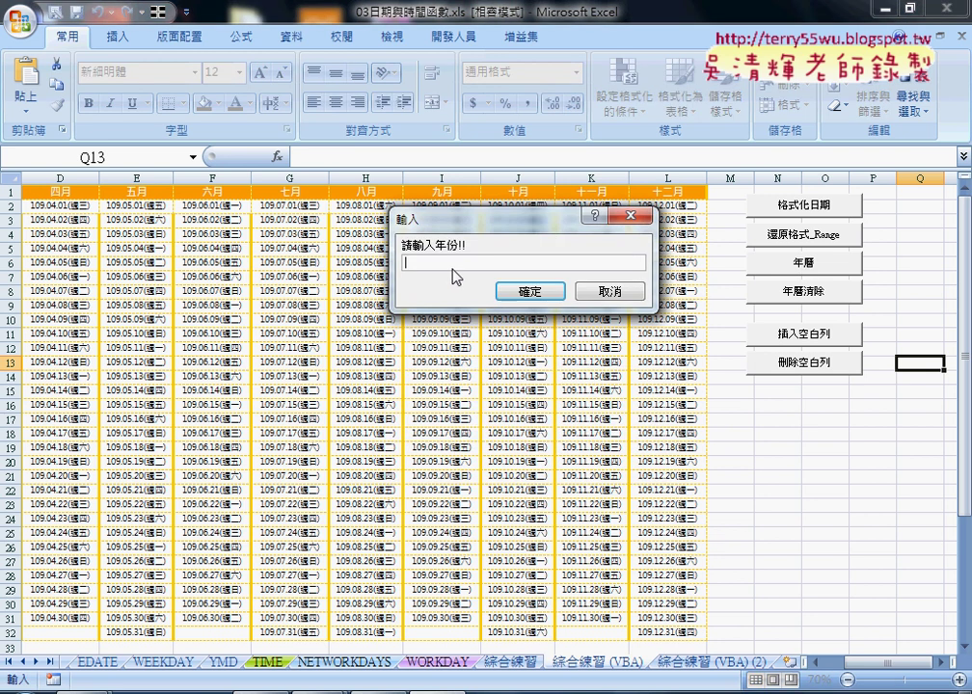
text(20)
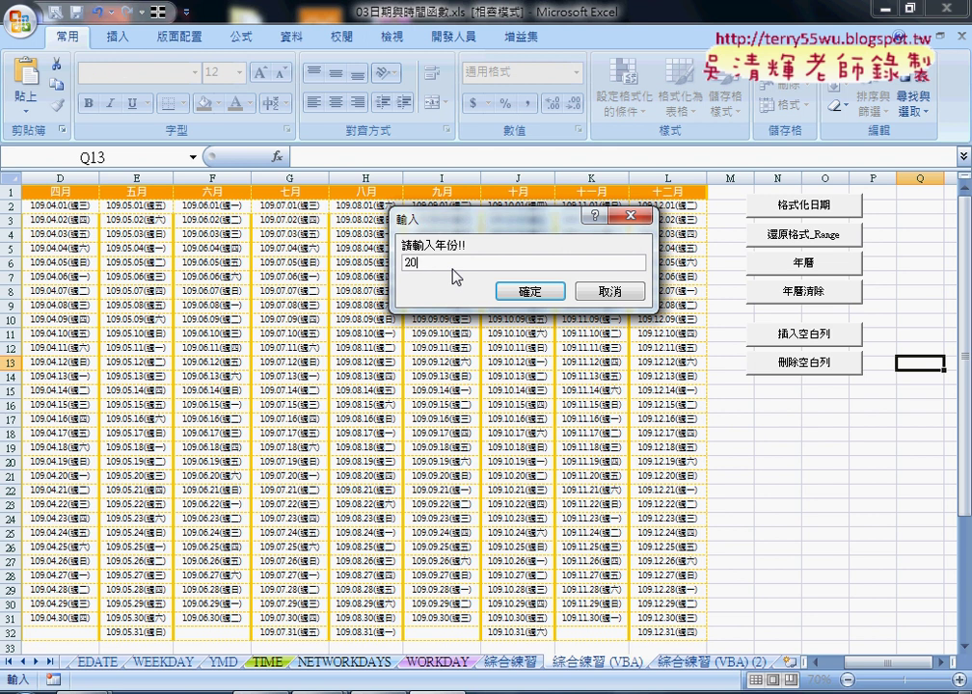
text(19)
key(Return)
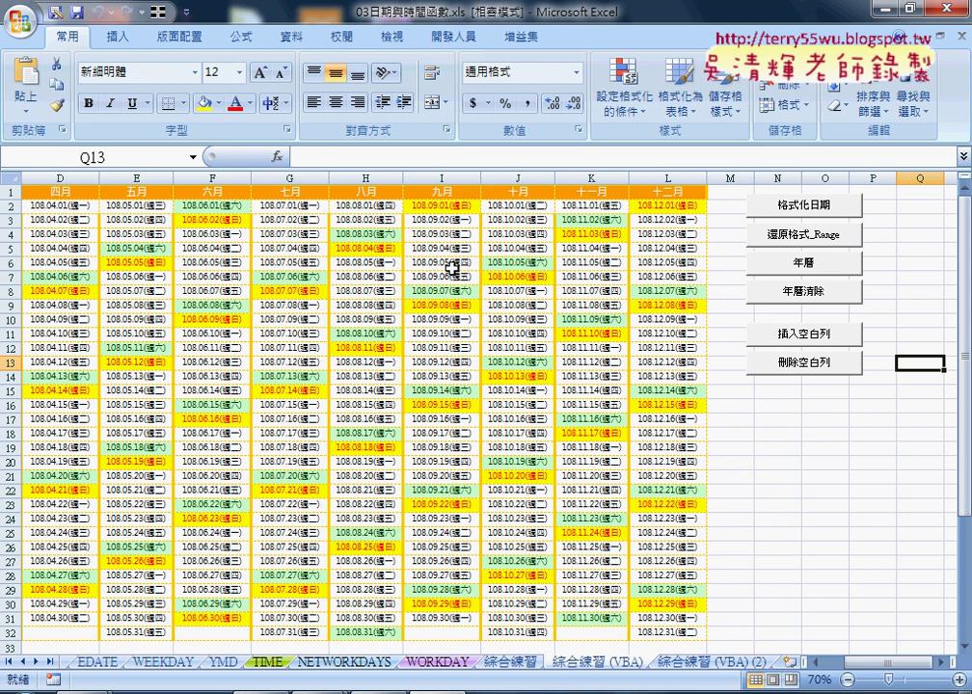
click(801, 234)
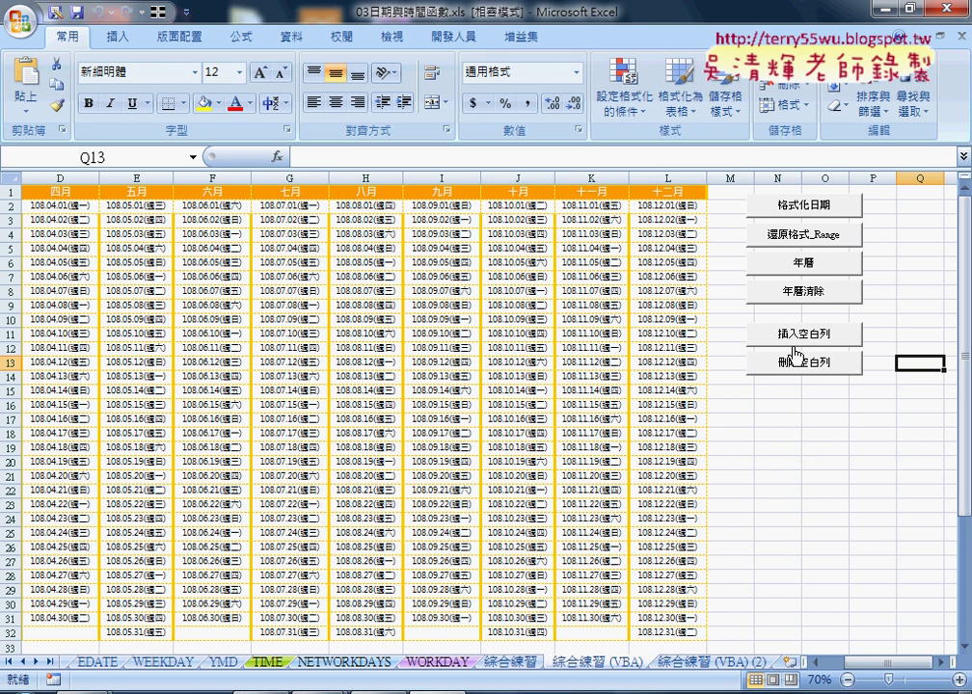
drag(821, 662, 807, 663)
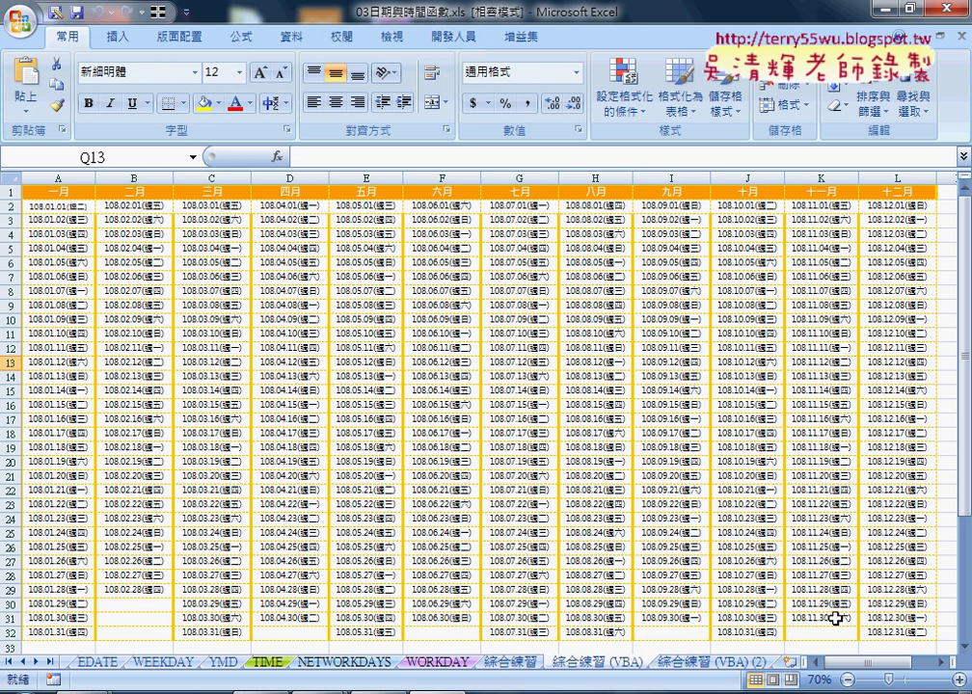
drag(887, 663, 896, 665)
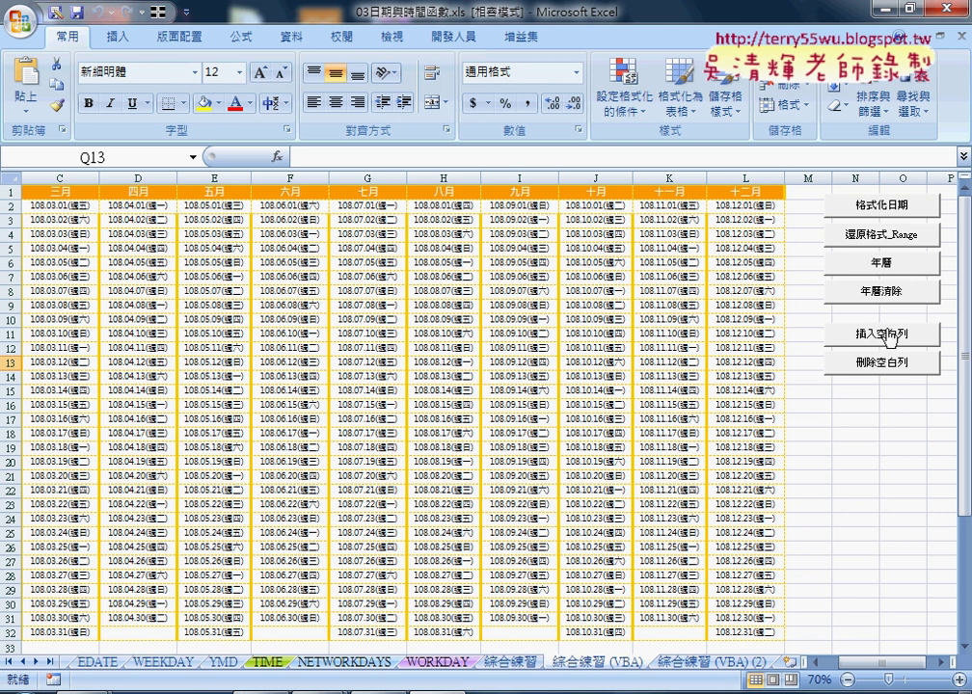
click(889, 336)
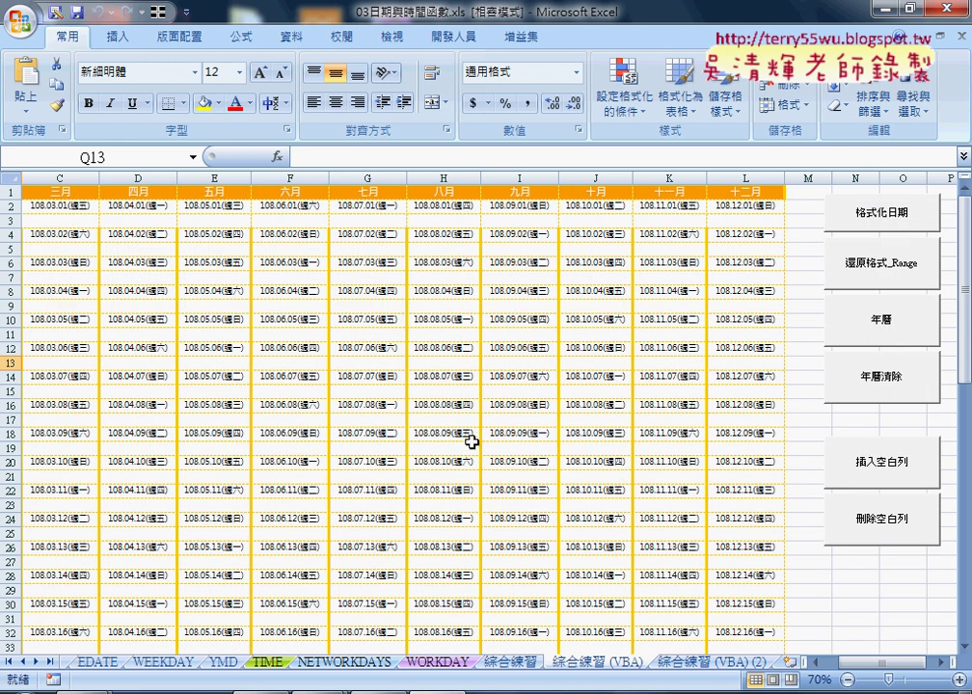
click(881, 526)
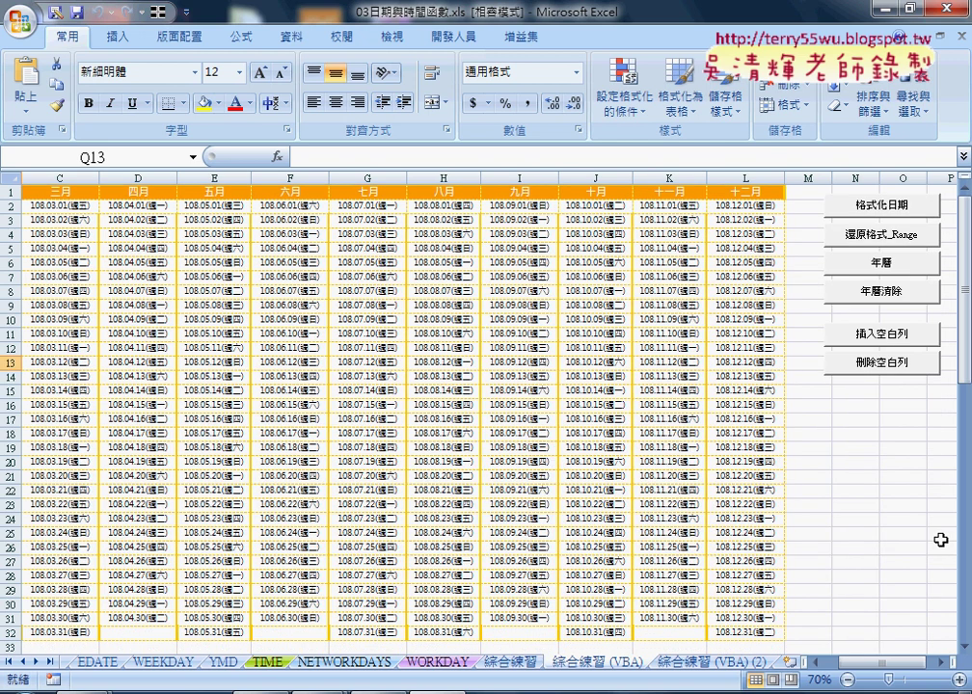
click(881, 335)
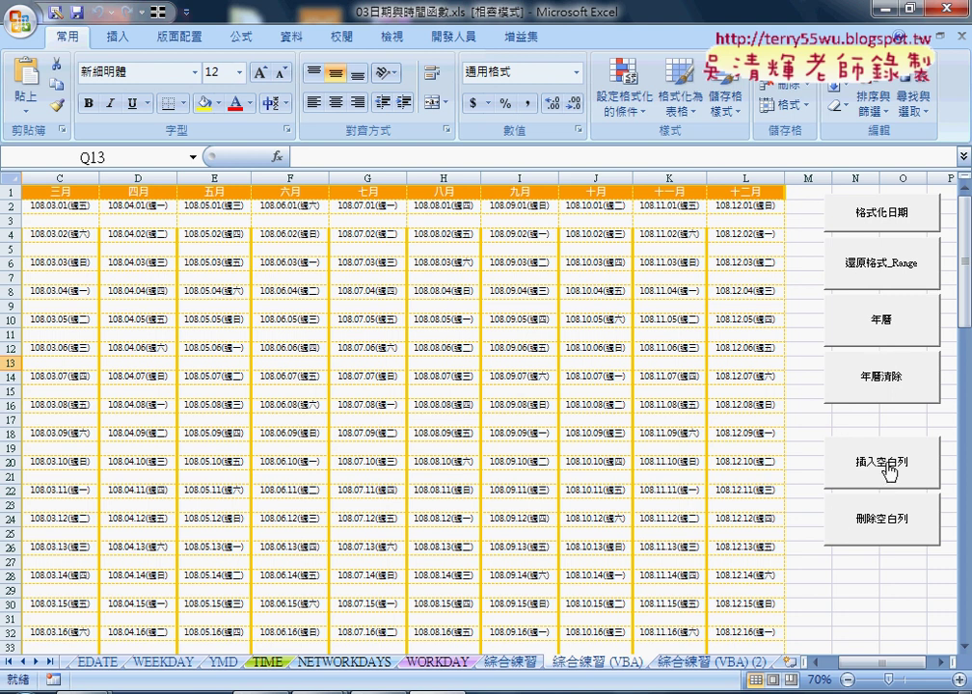
click(883, 528)
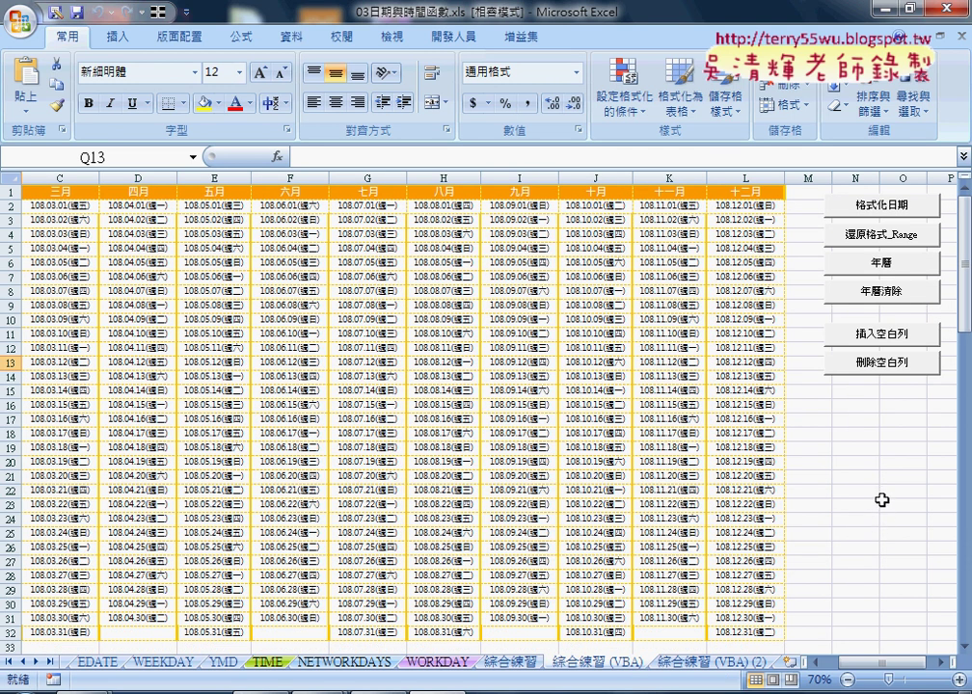
Step: Select all six macro buttons on the sheet together
ctrl+click(884, 361)
ctrl+click(882, 334)
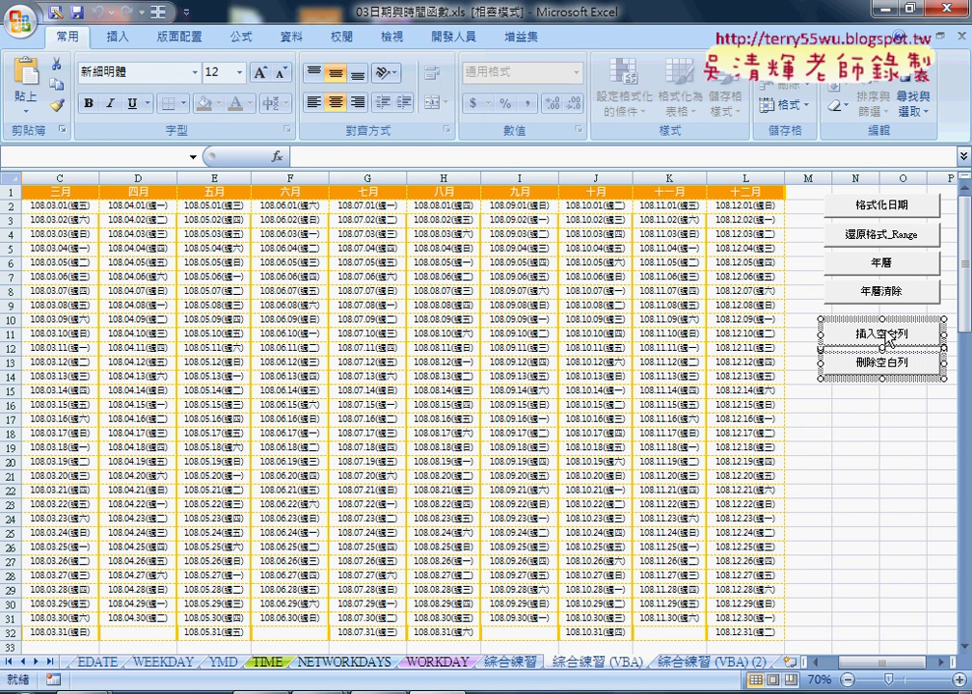
ctrl+click(883, 293)
ctrl+click(884, 262)
ctrl+click(880, 205)
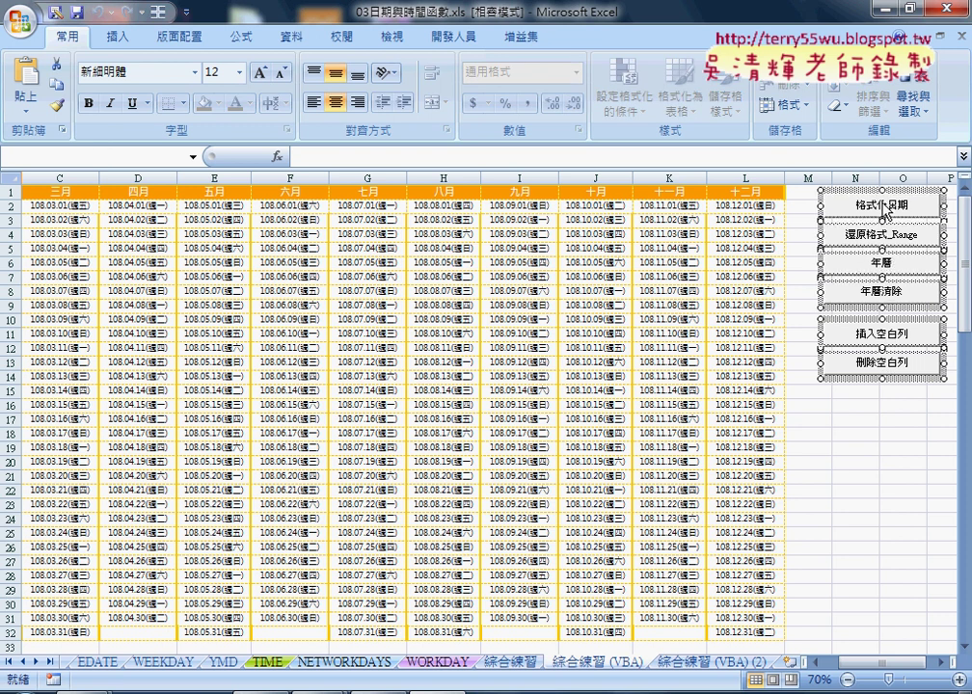
ctrl+click(863, 233)
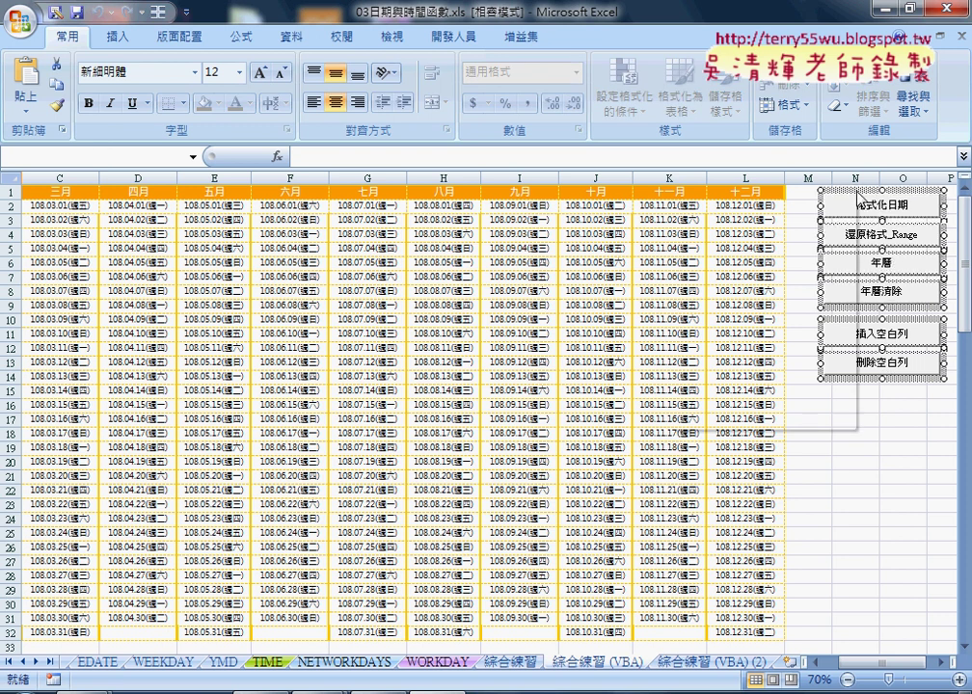
Step: Set the buttons' control format positioning to 大小位置不隨儲存格改變, then deselect them
right_click(856, 193)
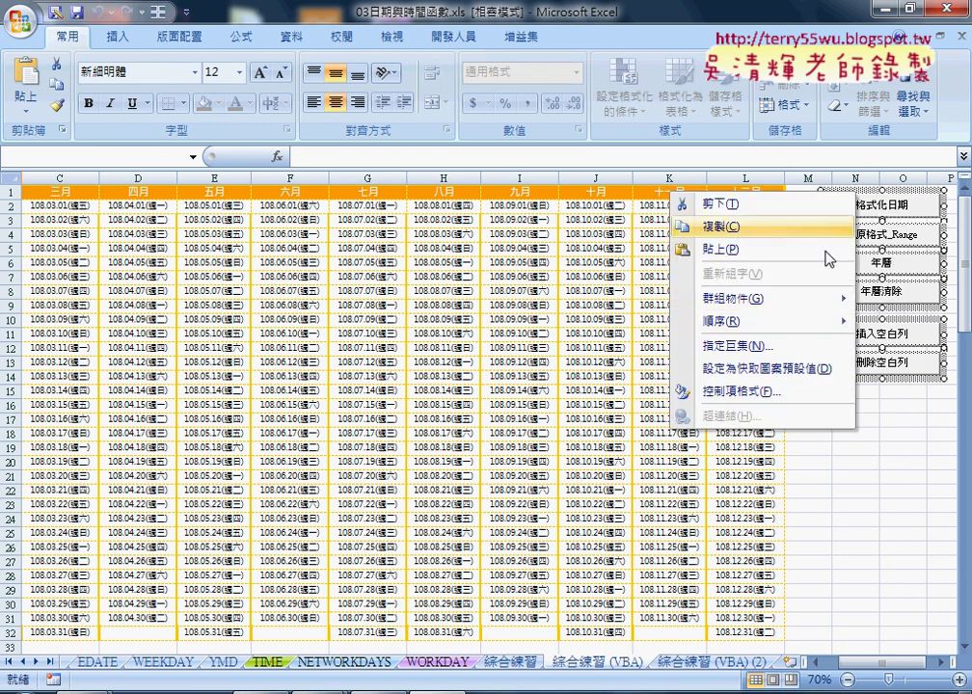
click(755, 395)
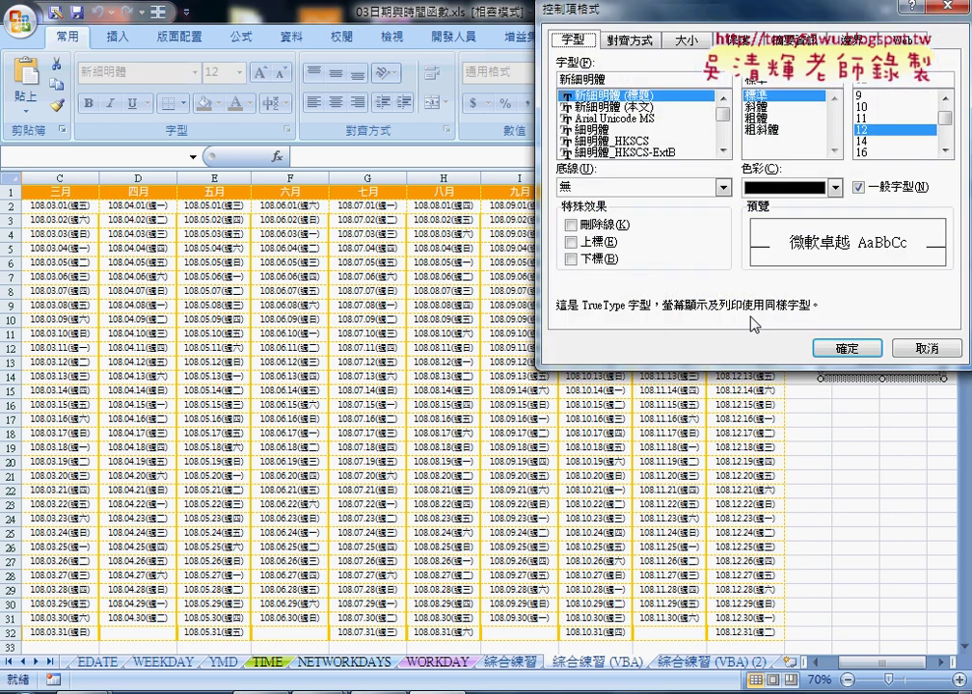
drag(666, 9, 467, 79)
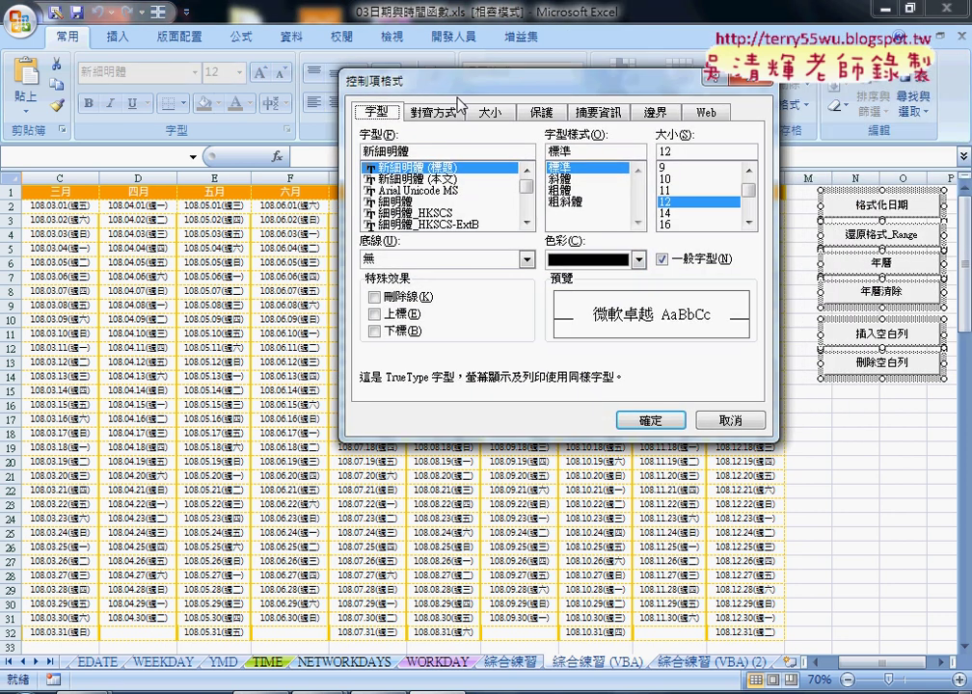
click(594, 116)
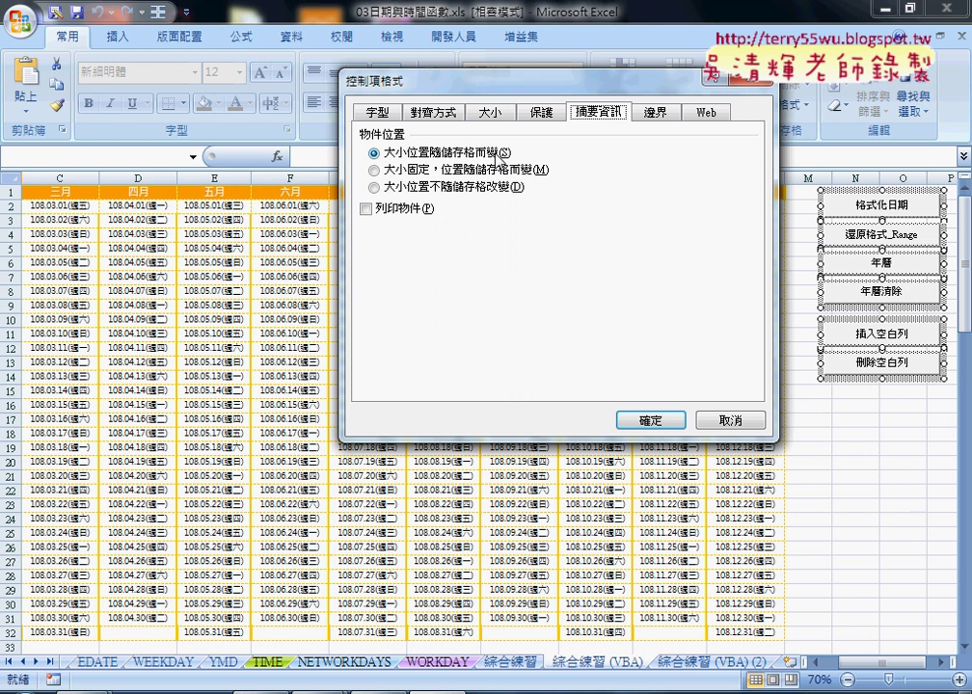
click(390, 188)
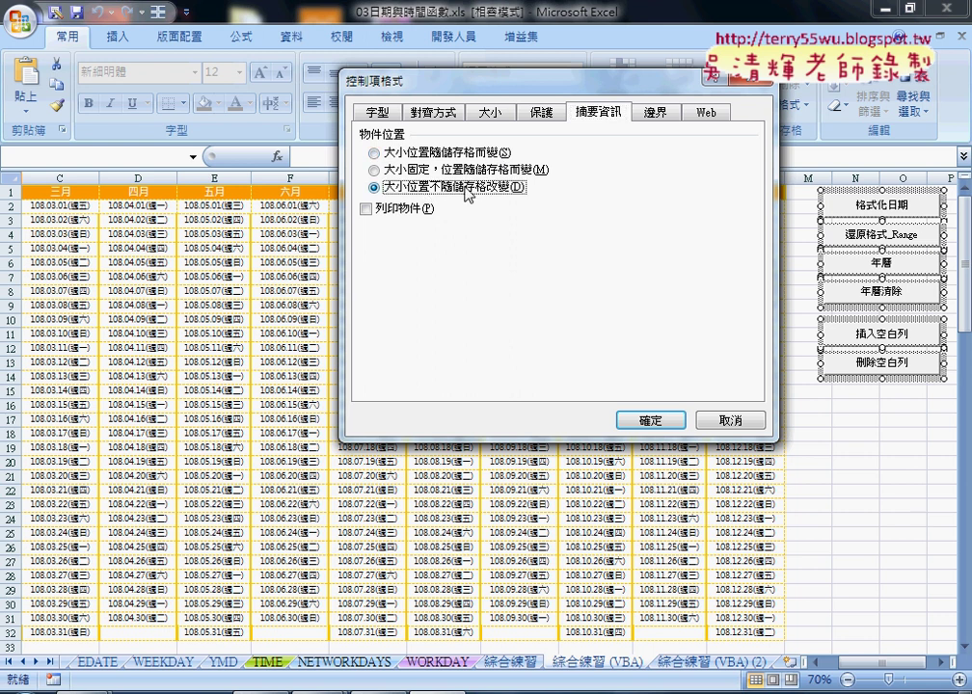
click(659, 422)
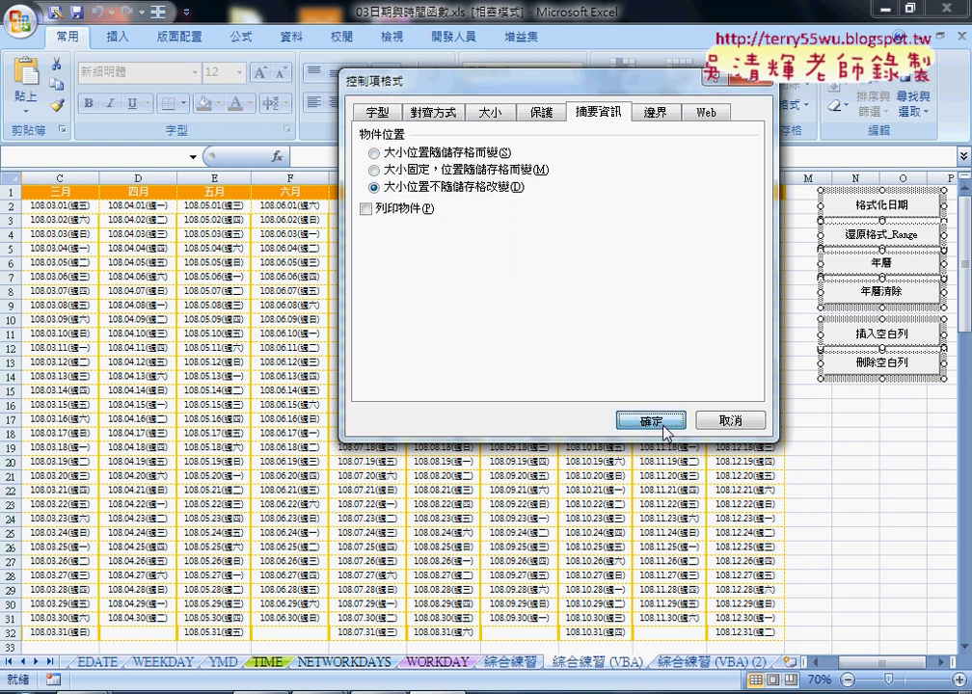
click(854, 420)
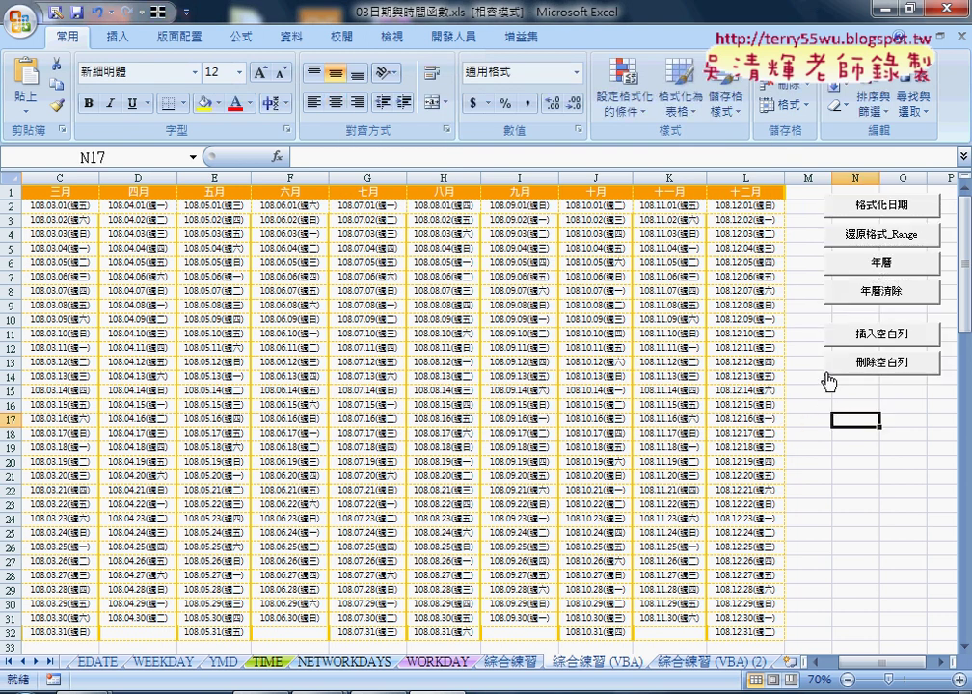
click(867, 339)
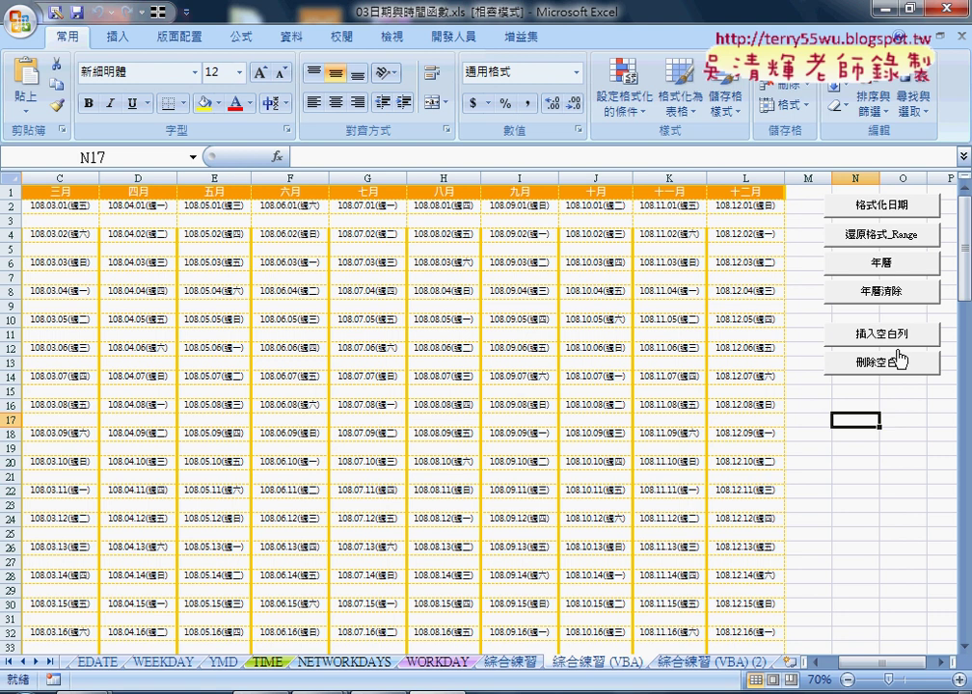
click(896, 367)
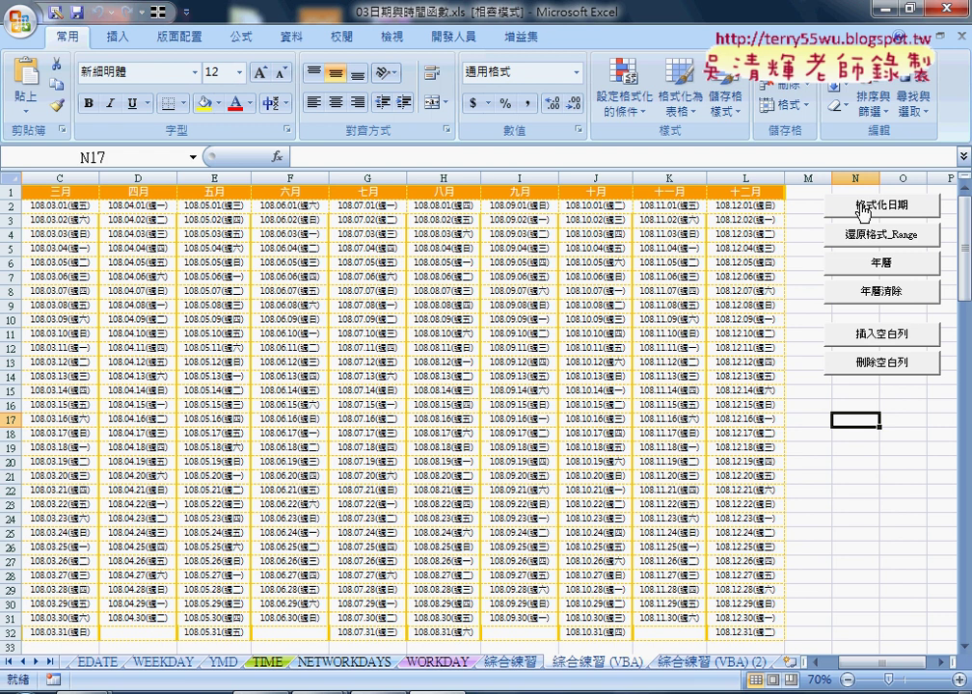
Step: Check cell A2's date, select row 32 and column A, then show the 開發人員 ribbon
drag(867, 662, 848, 662)
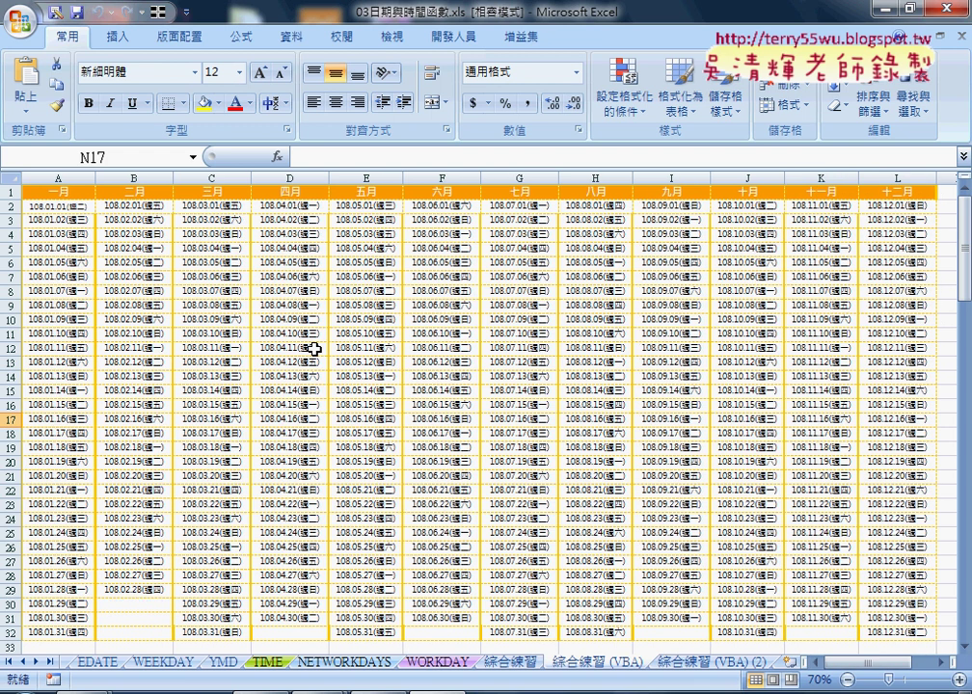
click(7, 206)
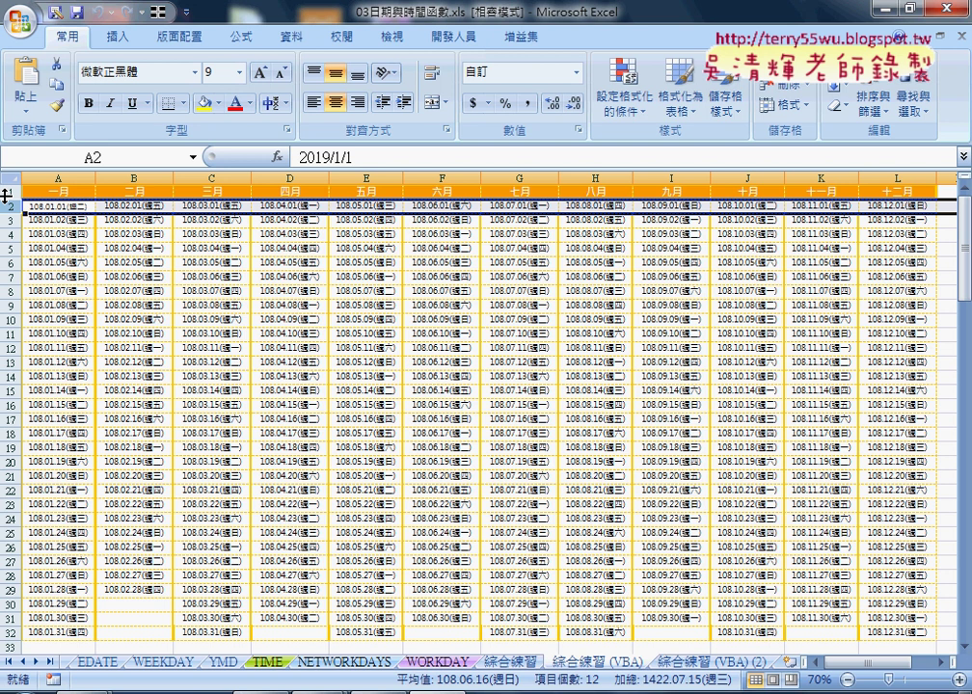
click(9, 632)
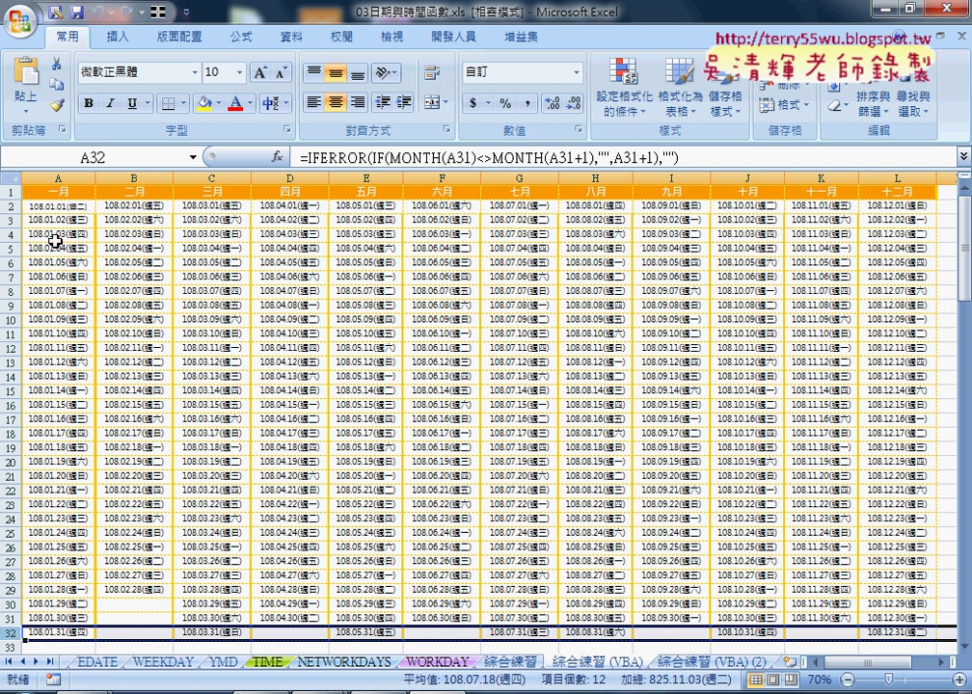
click(50, 176)
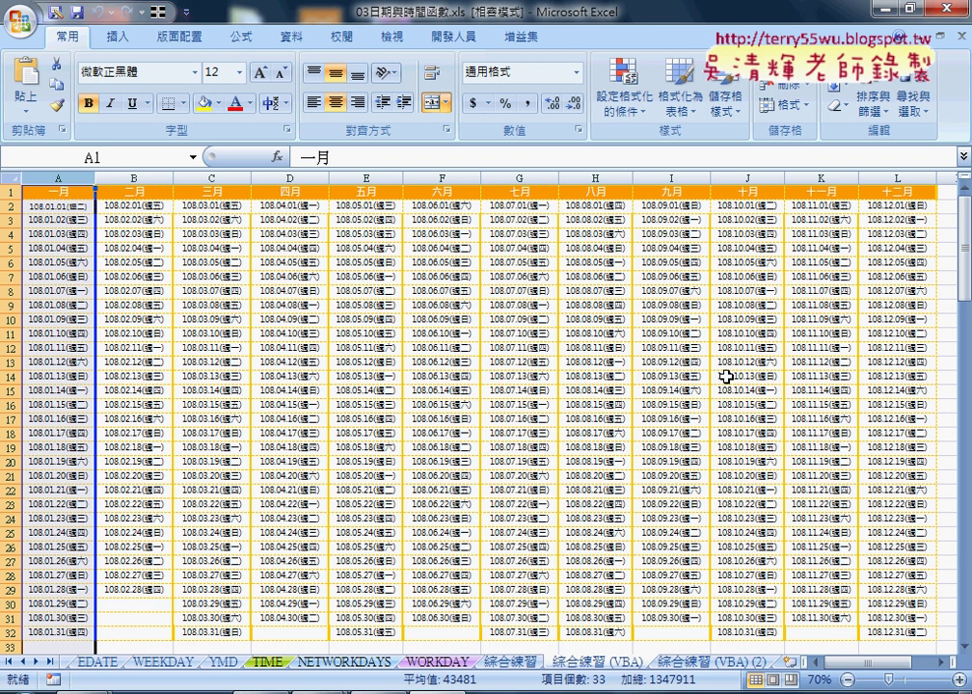
click(453, 36)
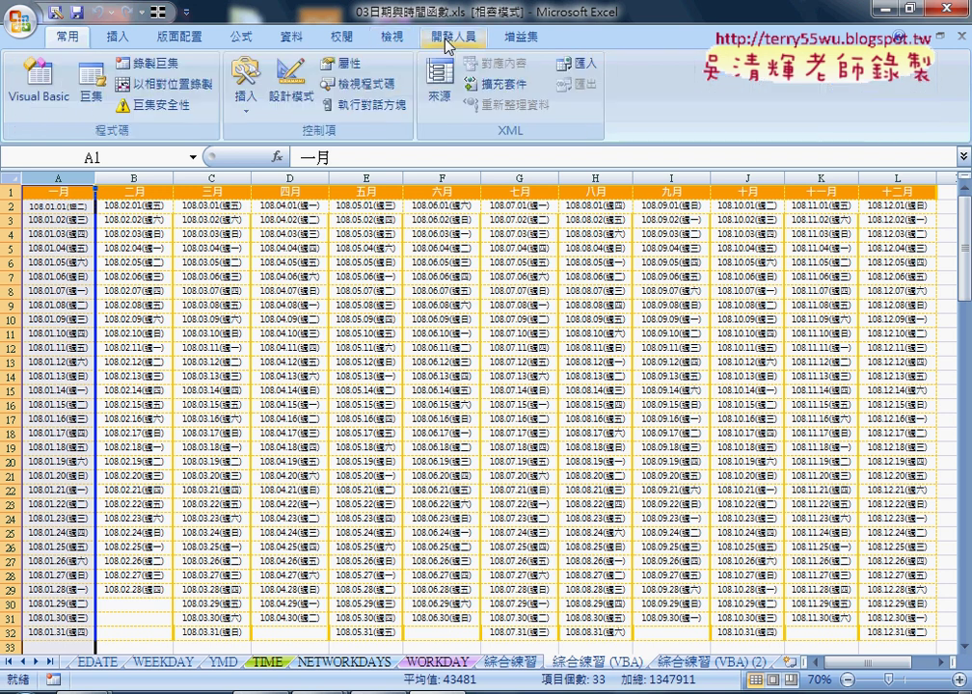
Step: Open the Visual Basic editor and insert a new module under 模組
click(38, 94)
drag(289, 74, 415, 61)
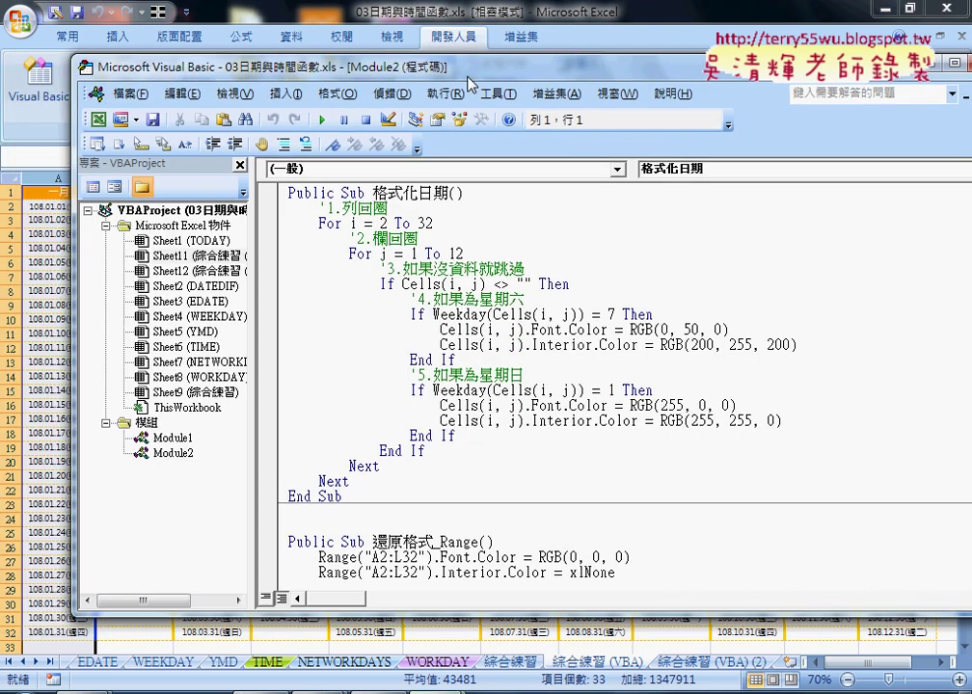
click(204, 416)
right_click(204, 417)
mouse_move(289, 493)
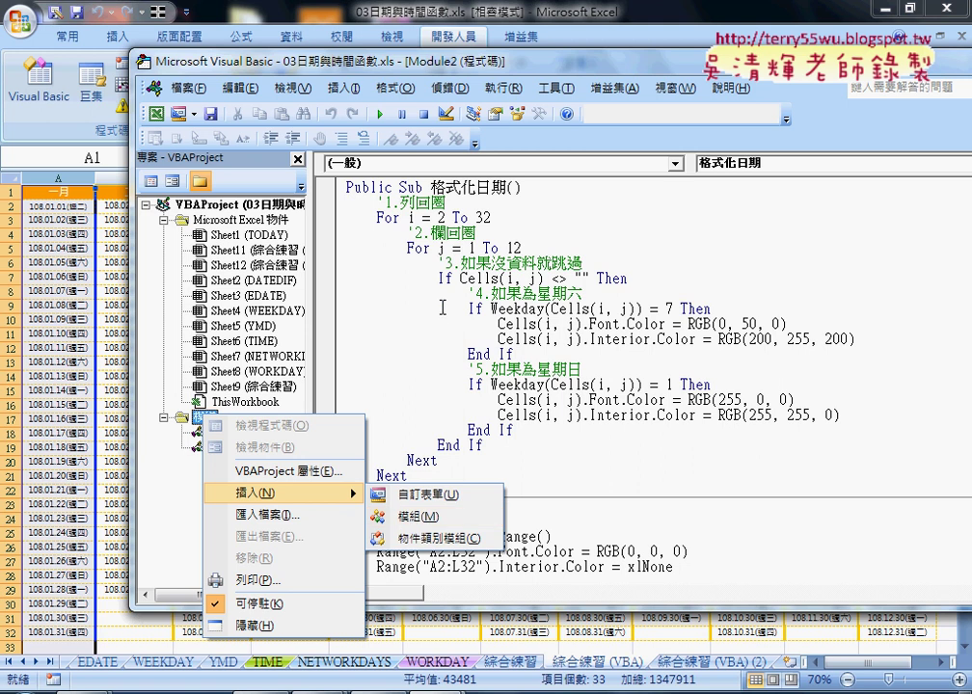
click(412, 522)
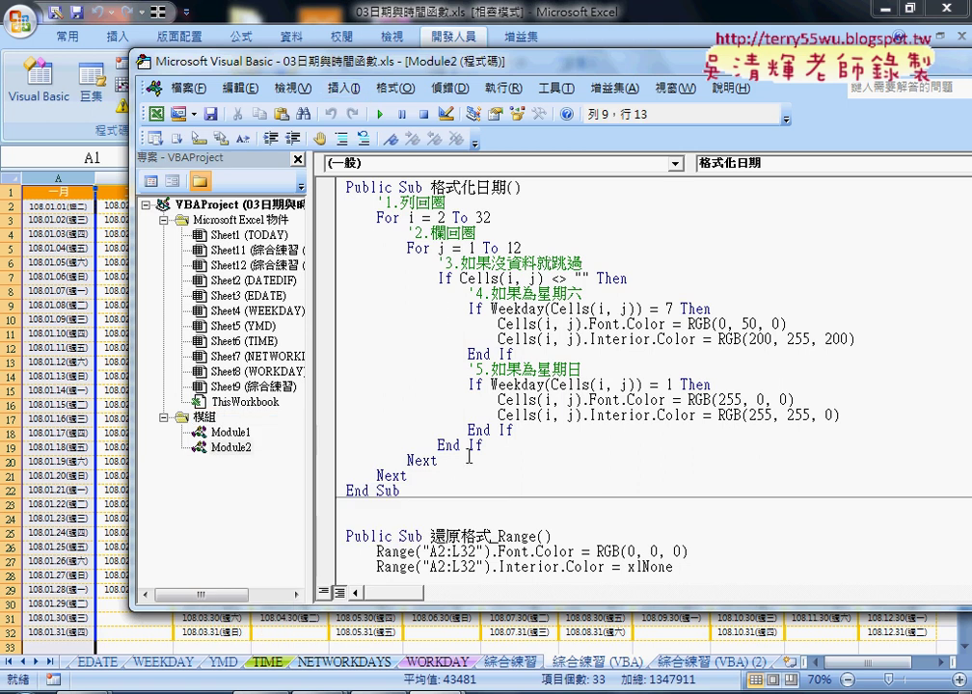
Step: Cut the inner If blocks from 格式化日期 and delete the '1.列回圈 comment line
drag(485, 446, 318, 258)
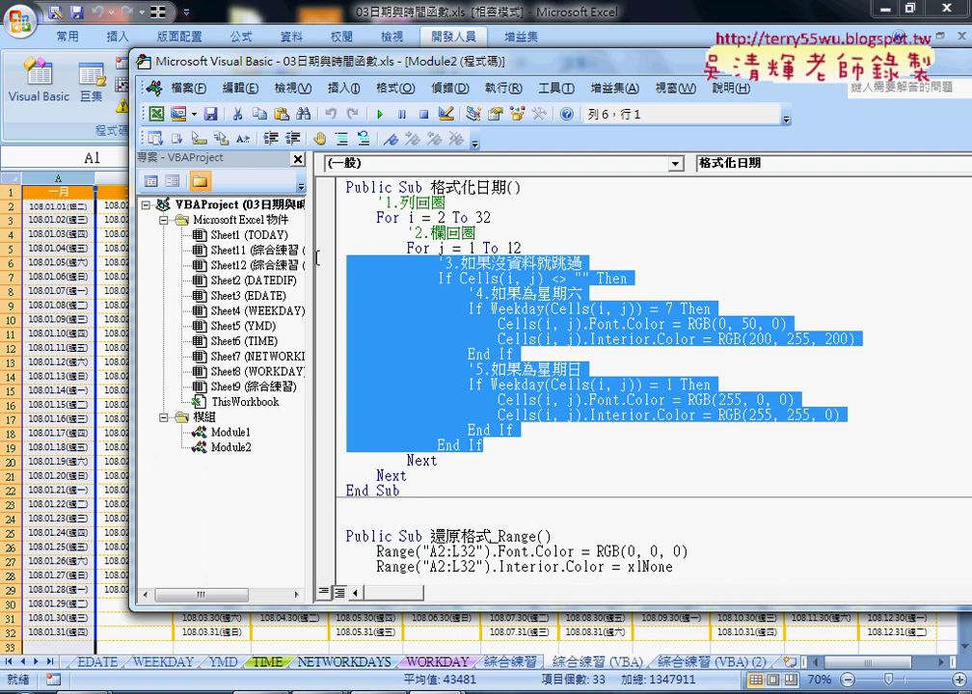
key(ctrl+x)
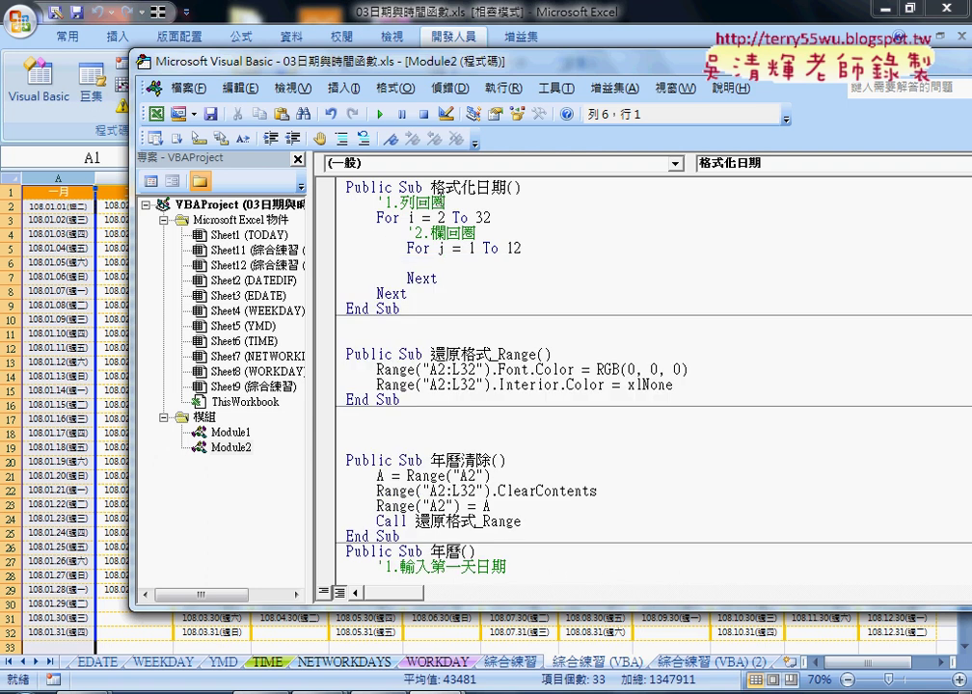
key(Up)
key(Up)
key(Up)
key(End)
key(shift+Home)
key(Down)
key(Down)
key(End)
key(shift+Home)
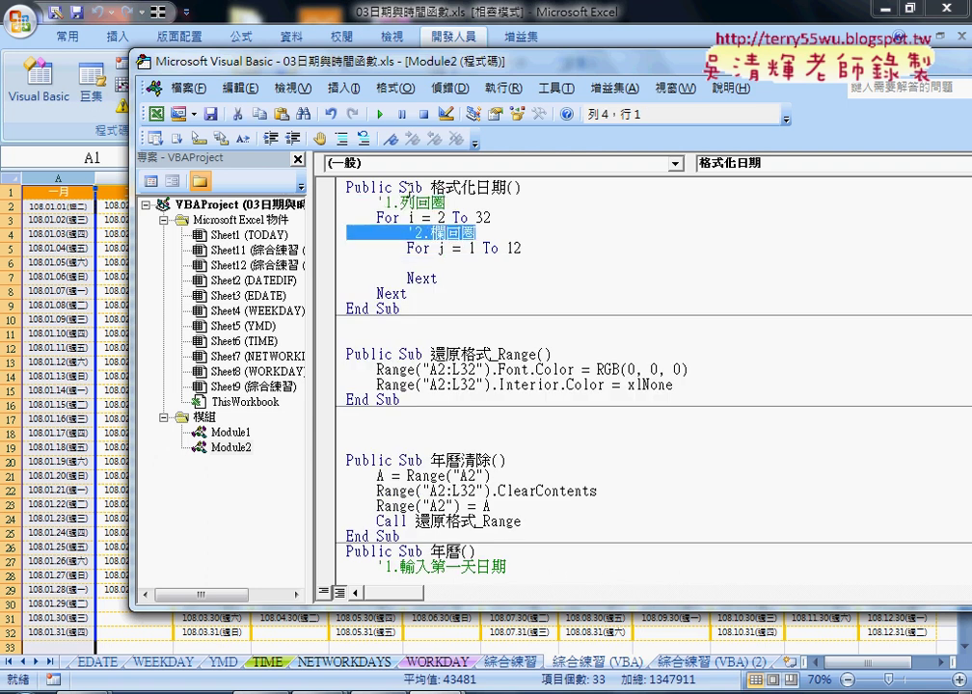
key(Up)
key(Up)
key(End)
key(shift+Home)
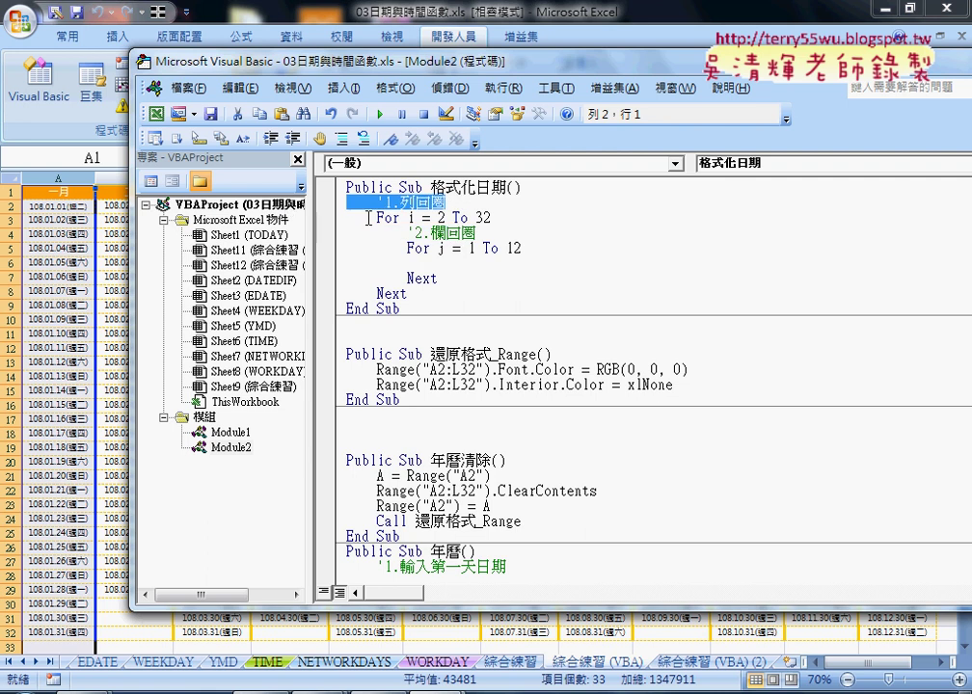
key(Delete)
Step: Delete the '2.欄回圈 comment line and the leftover empty line
key(Delete)
key(Down)
key(End)
key(shift+Home)
key(Delete)
key(Delete)
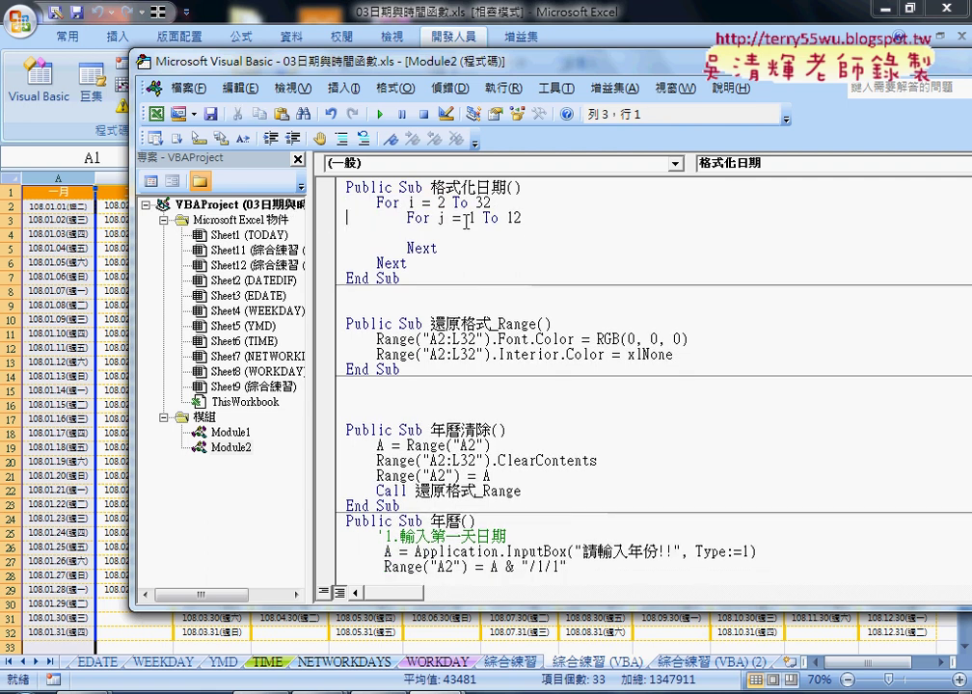
Step: Tidy the For i and For j loops and indent the empty inner loop body
double_click(409, 202)
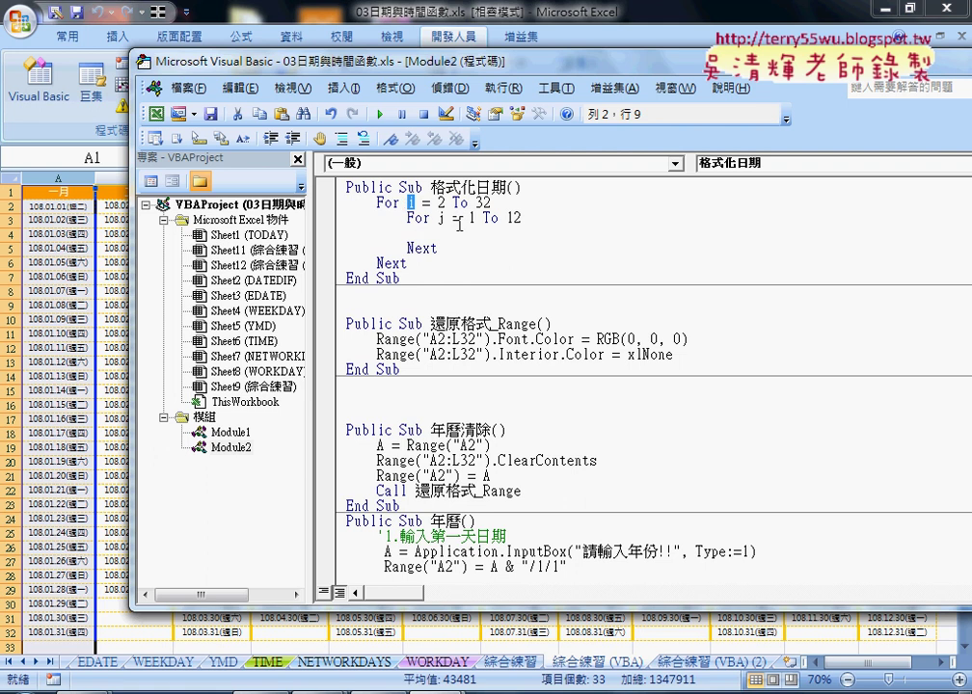
double_click(412, 218)
click(450, 234)
key(Tab)
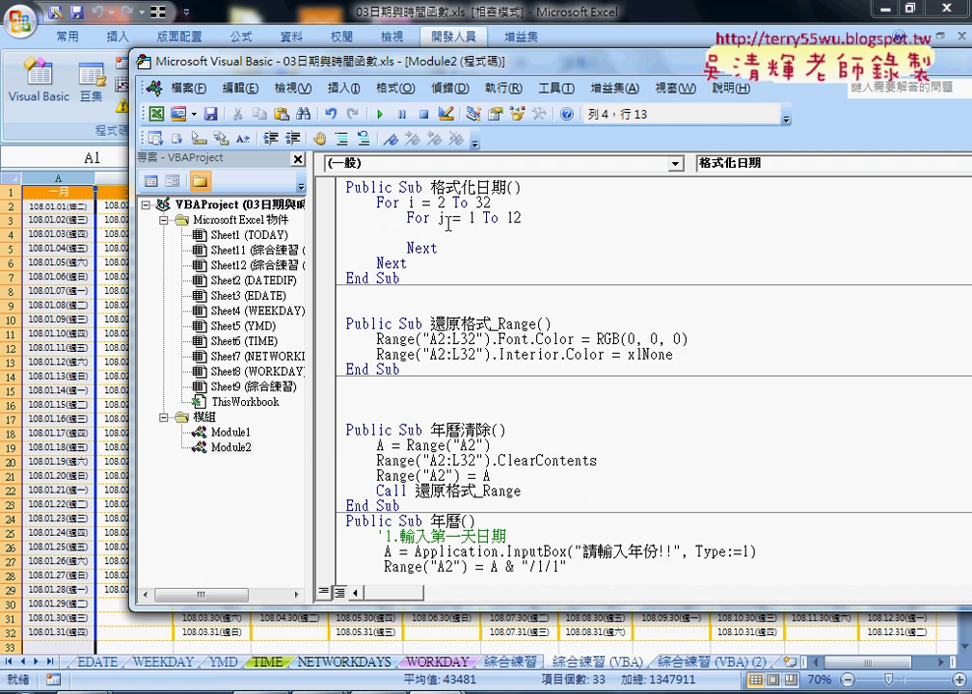
drag(447, 224, 441, 222)
text(j)
double_click(410, 203)
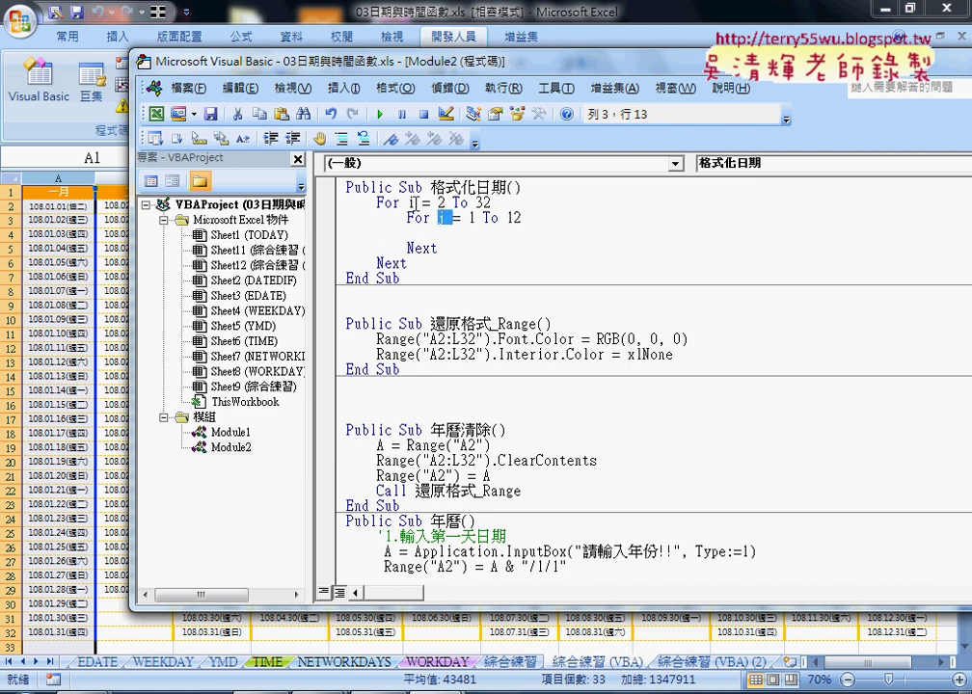
click(487, 232)
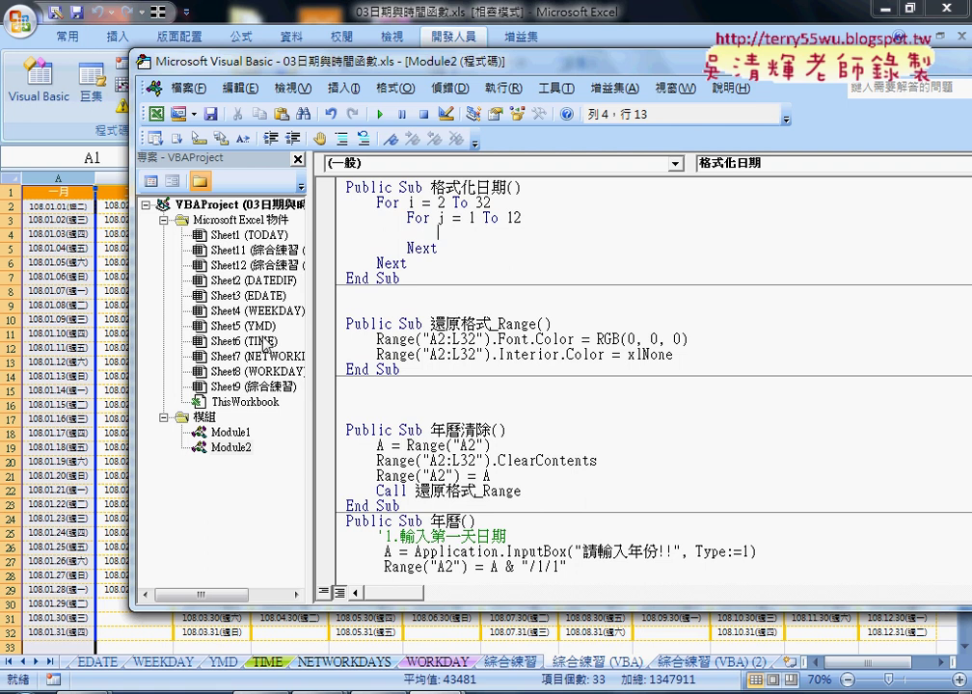
Step: Back in Excel, inspect the formulas in A2, B2 and the blank cell B30
click(57, 171)
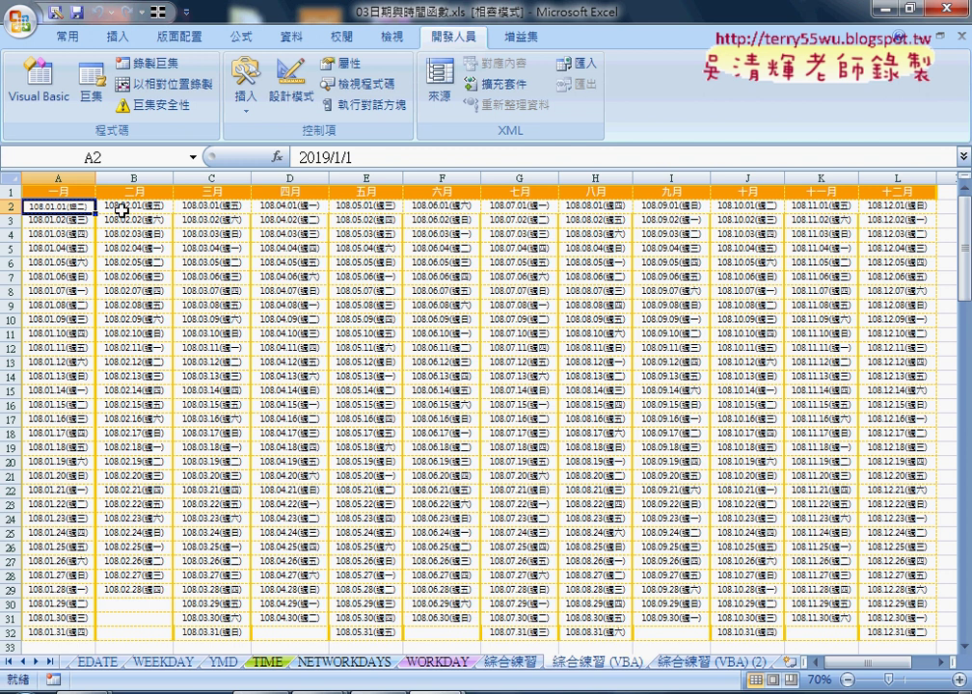
click(128, 207)
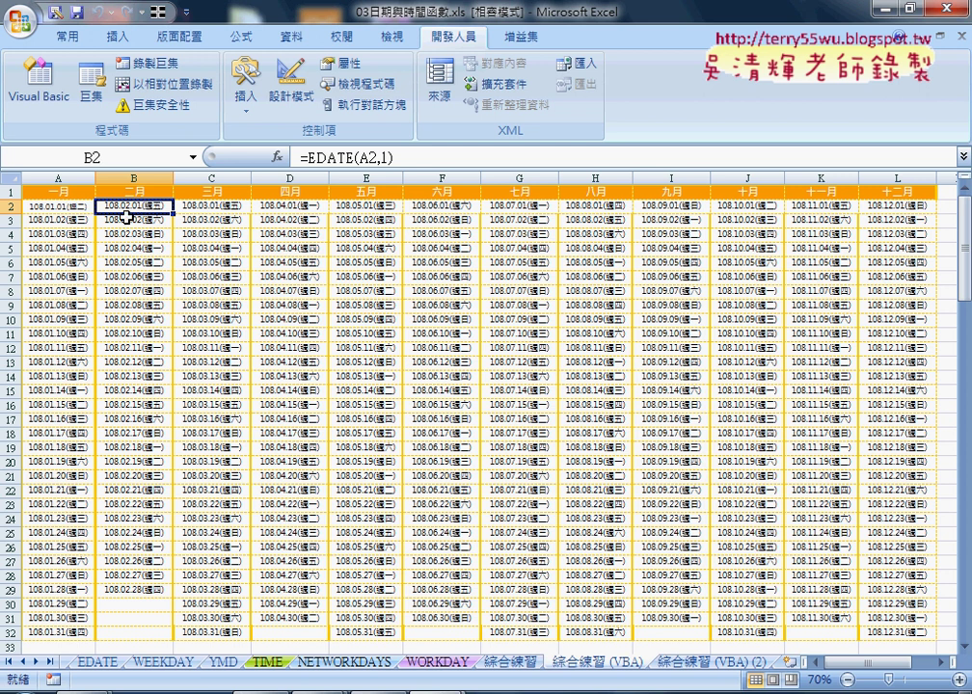
click(57, 207)
click(111, 209)
click(133, 604)
click(58, 210)
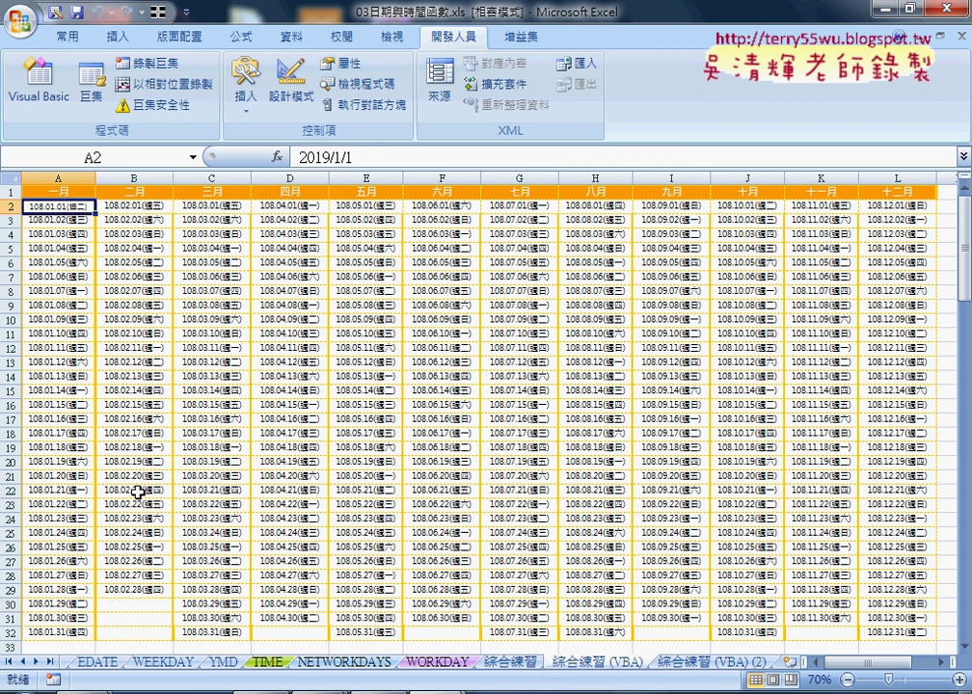
click(142, 605)
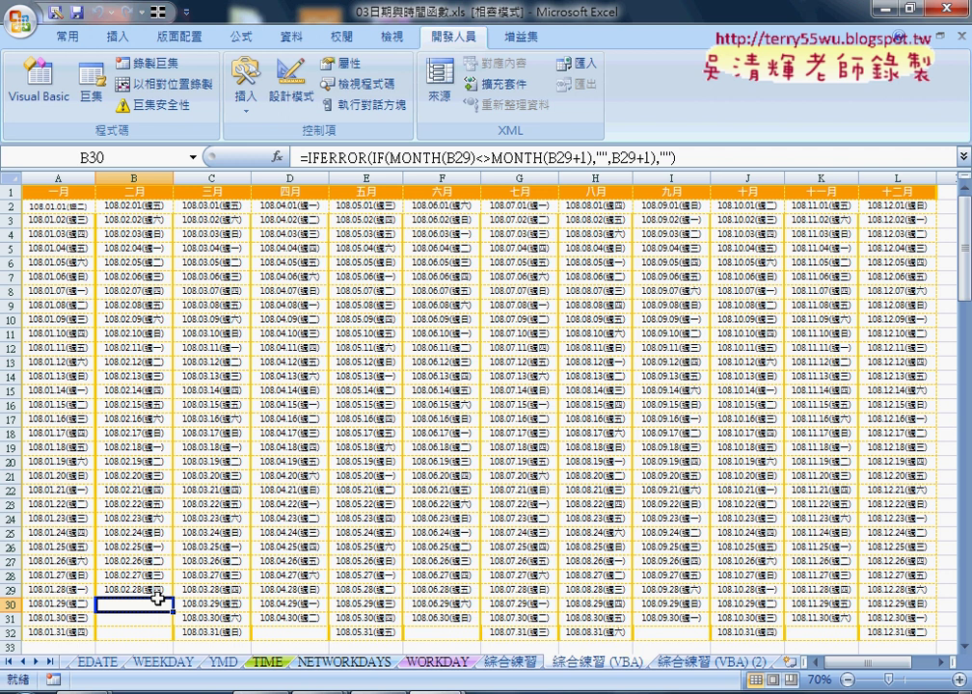
mouse_move(487, 685)
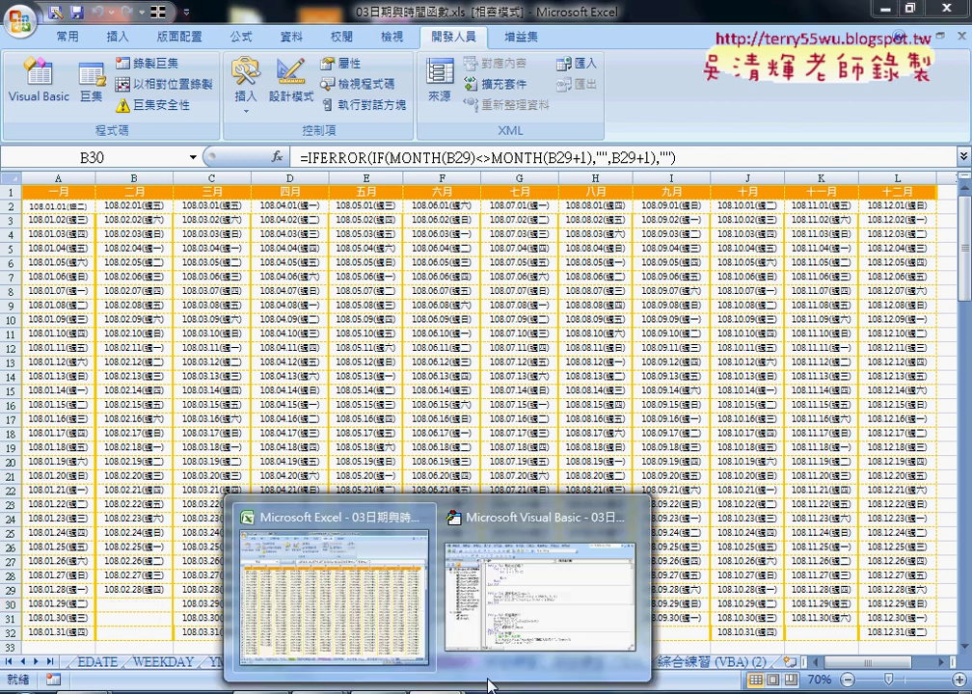
Step: In the inner loop, write an If Cells(i, j) <> "" Then … End If block
click(517, 602)
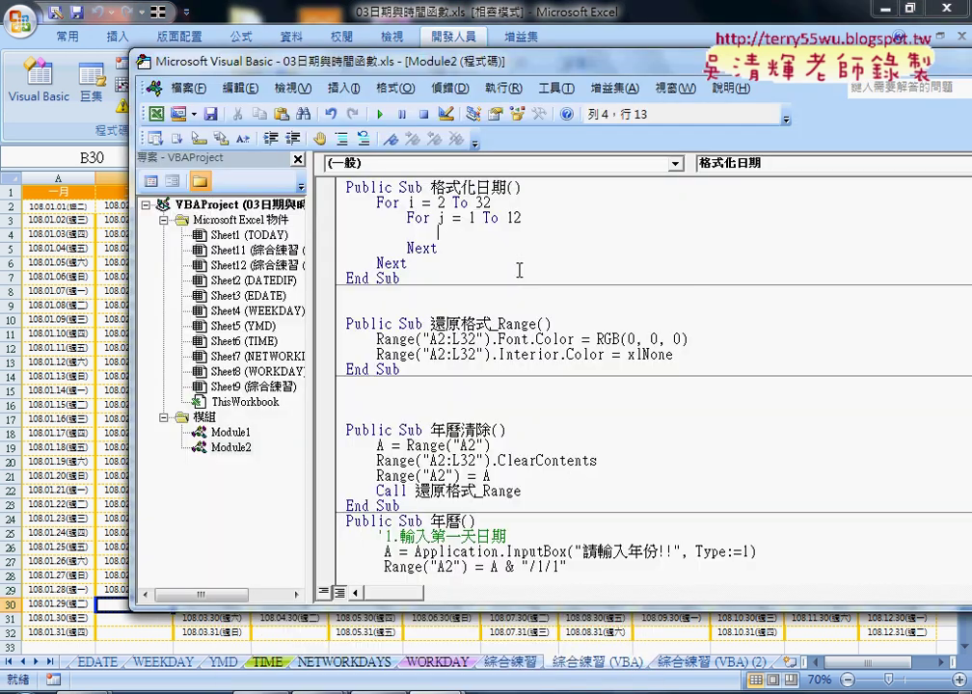
text(i)
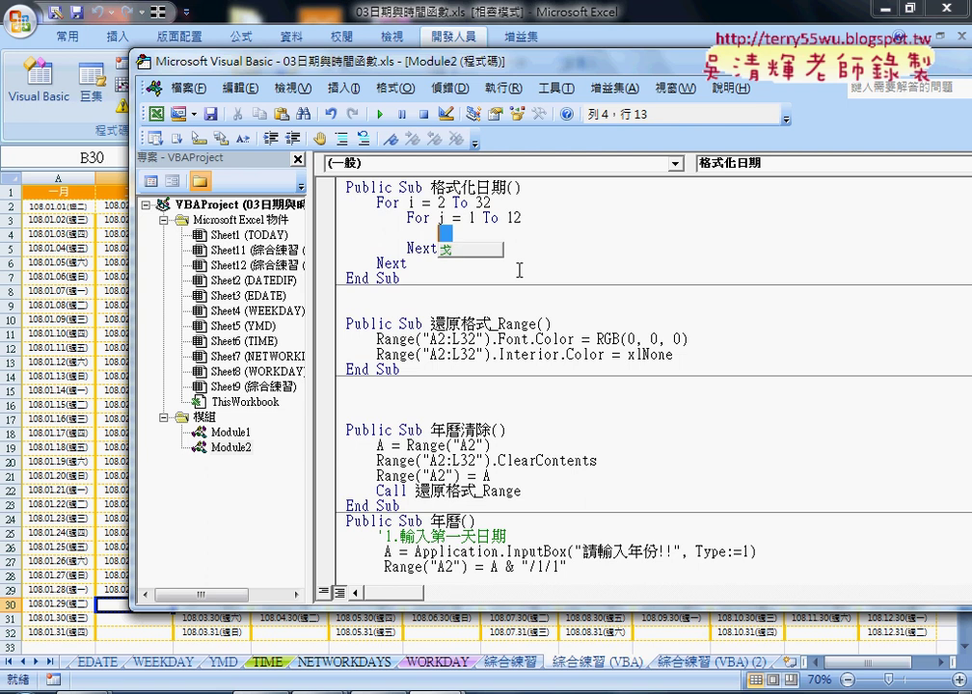
key(Escape)
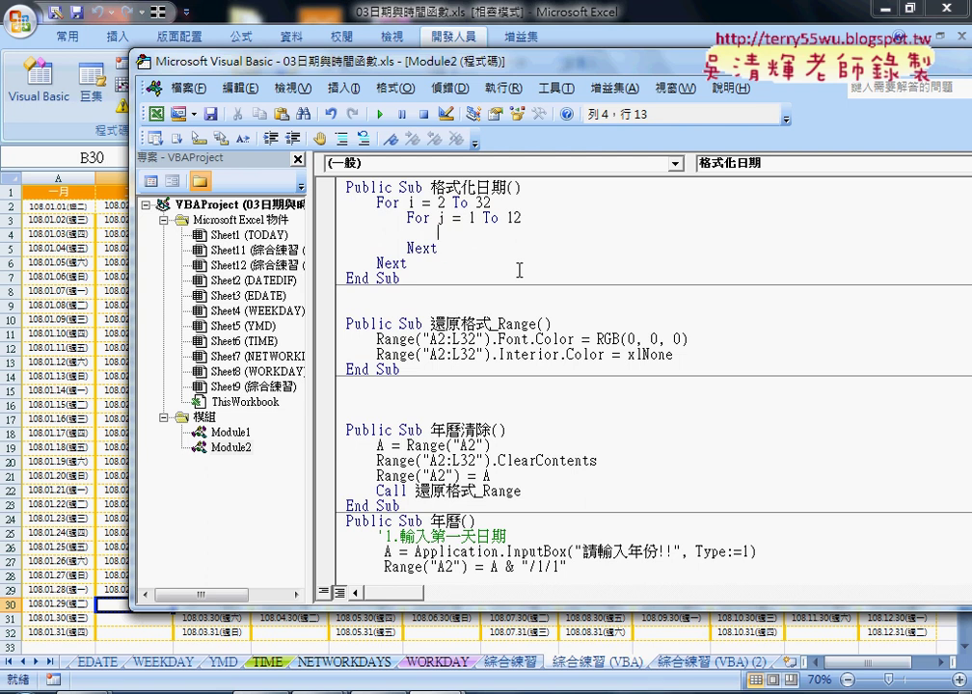
text(if )
text(ce)
text(lls)
text((i,)
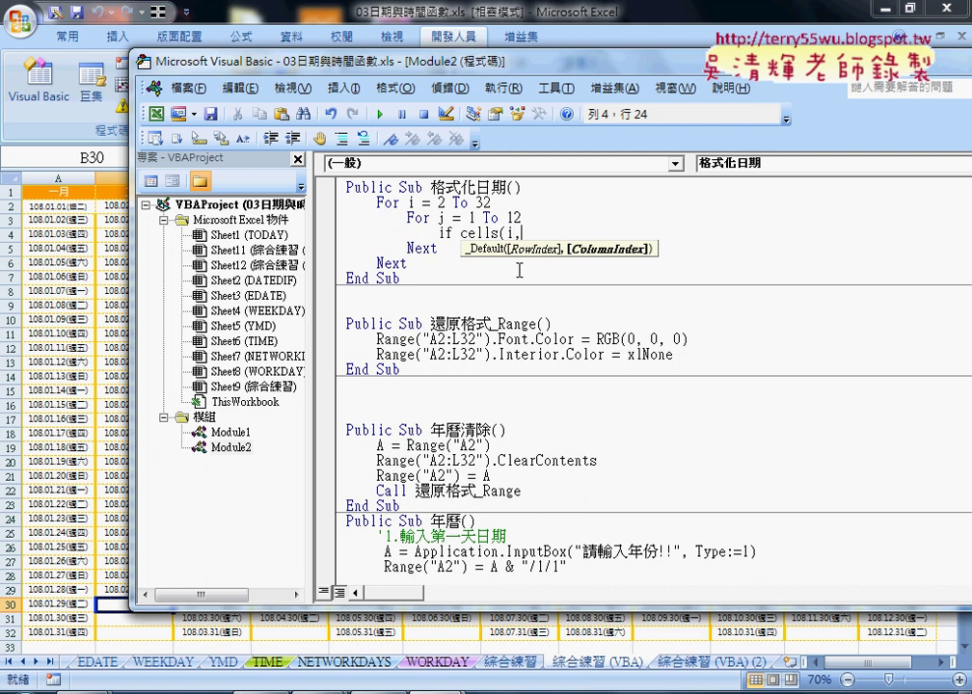
text(j))
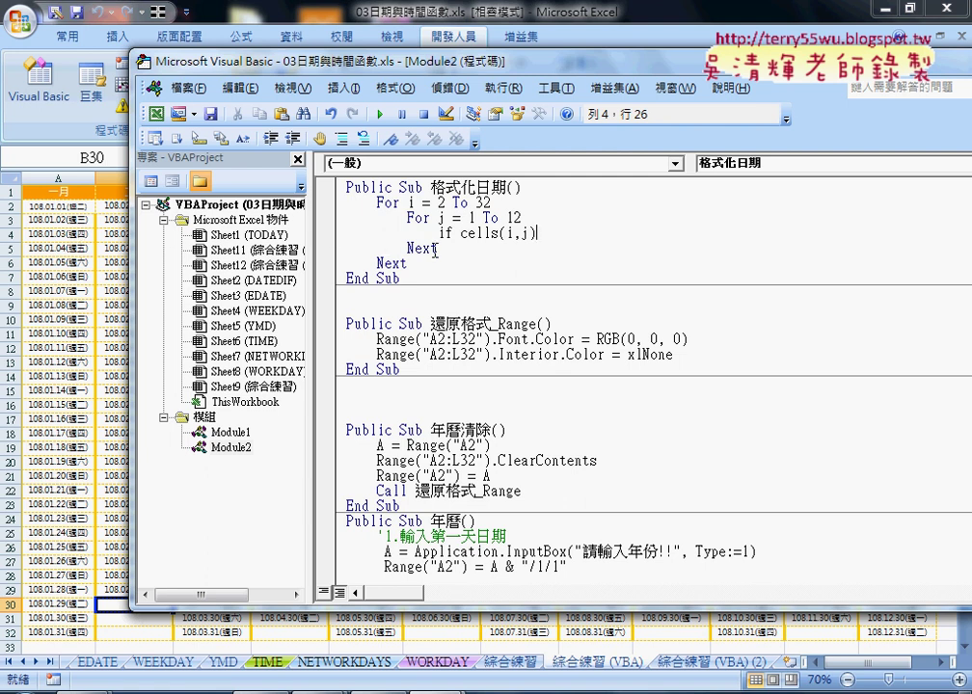
text(<)
text(>"")
text( t)
text(hen)
key(Return)
key(Return)
text(e)
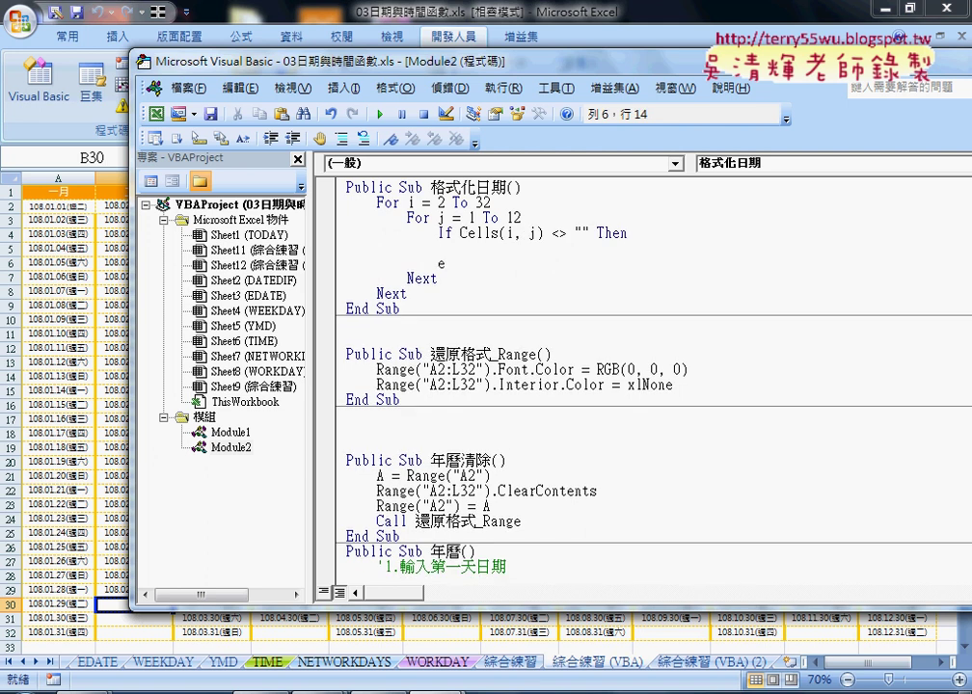
text(nd if)
Step: Indent the If block's empty line and begin a nested 'if vba.we' Weekday test
click(437, 248)
drag(588, 233, 552, 232)
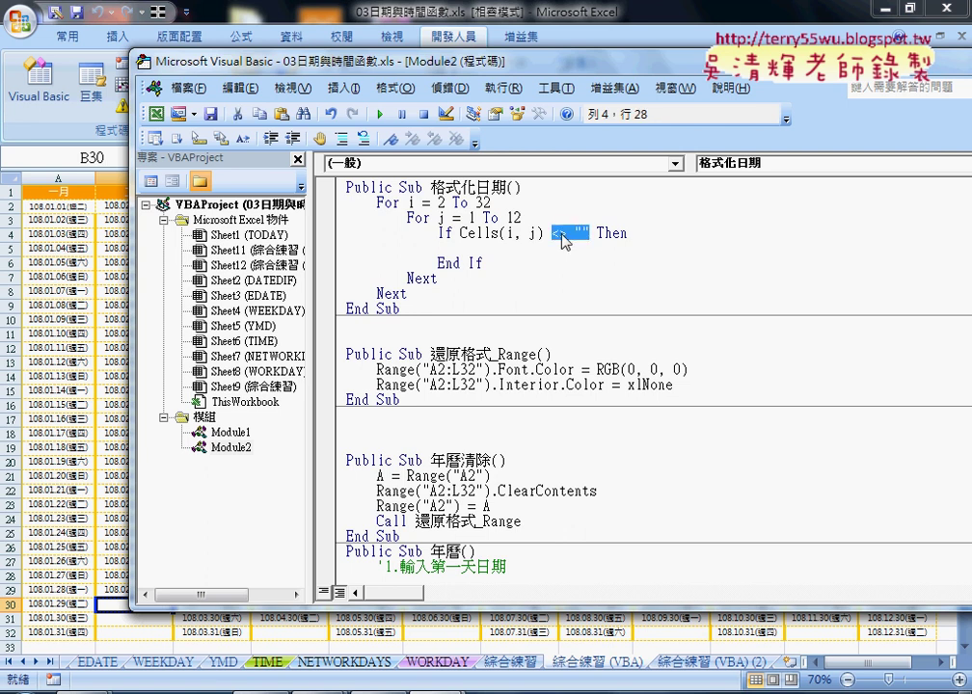
click(486, 248)
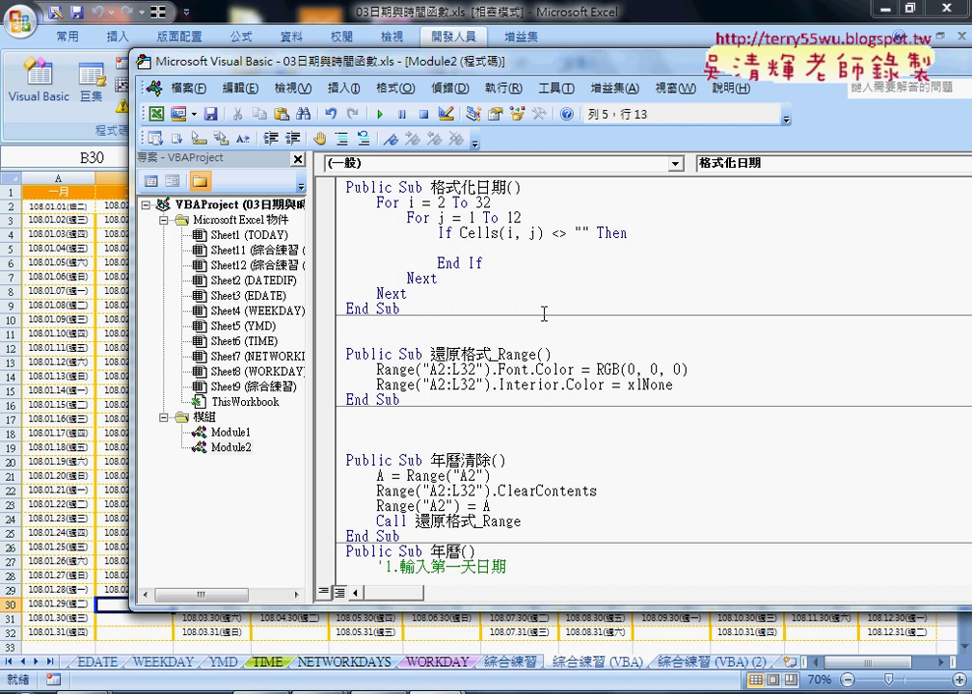
key(Tab)
text(i)
text(f )
text(vba)
text(.we)
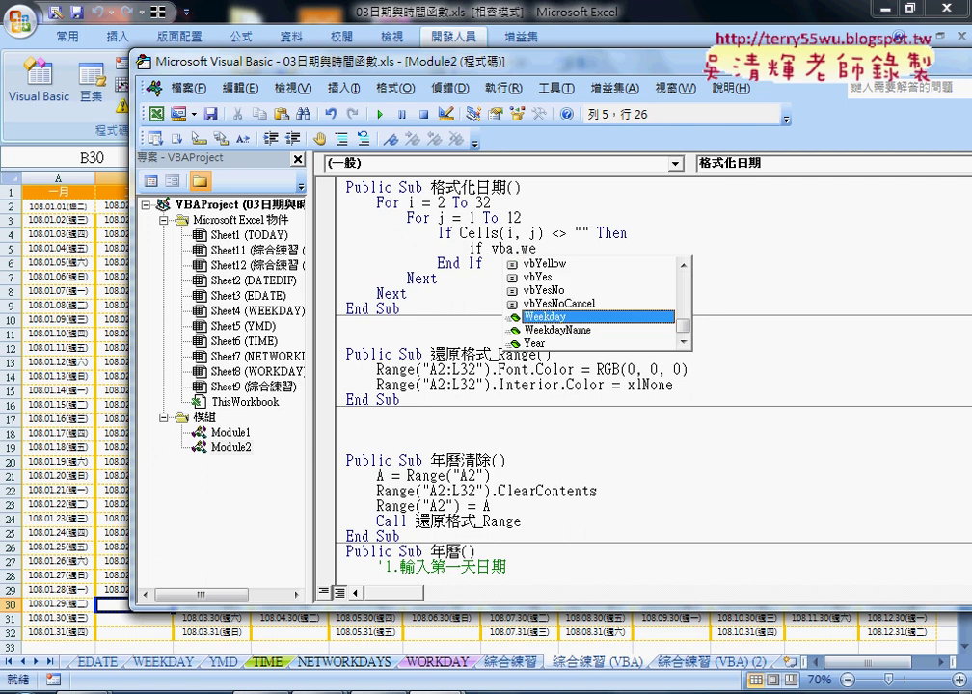
Step: Complete If VBA.Weekday(Cells(i, j)) = 7 Then with End If and indent the blank line inside
double_click(557, 317)
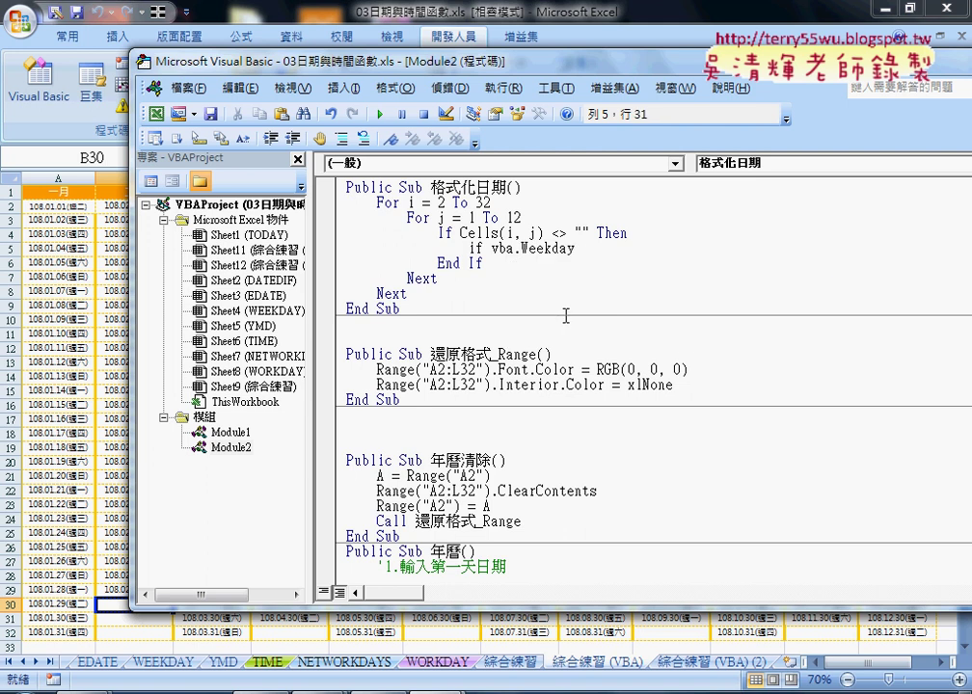
text(()
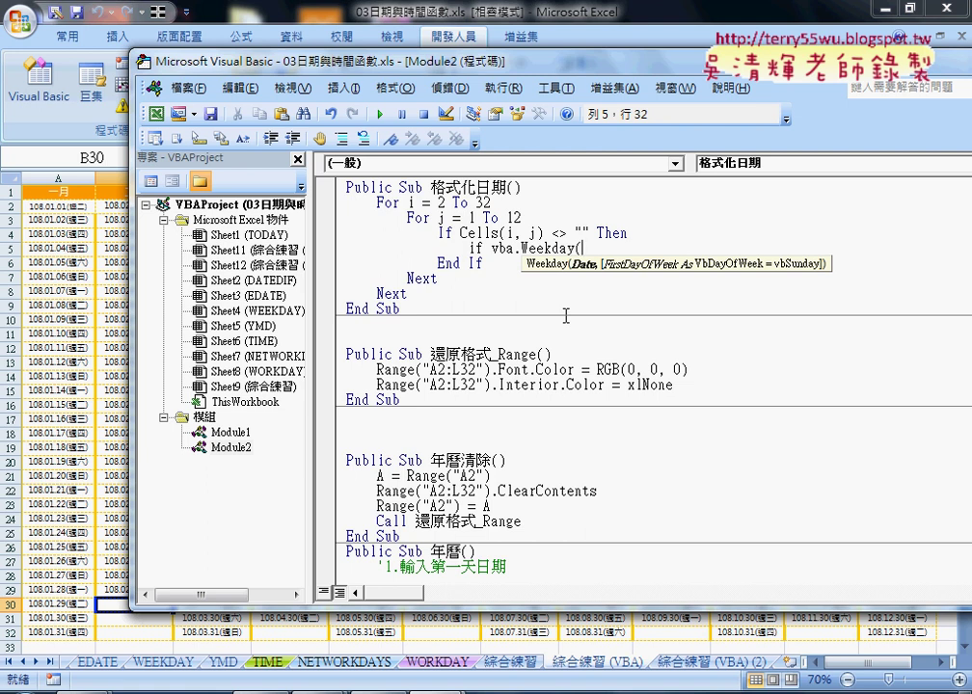
text(cell)
text(s()
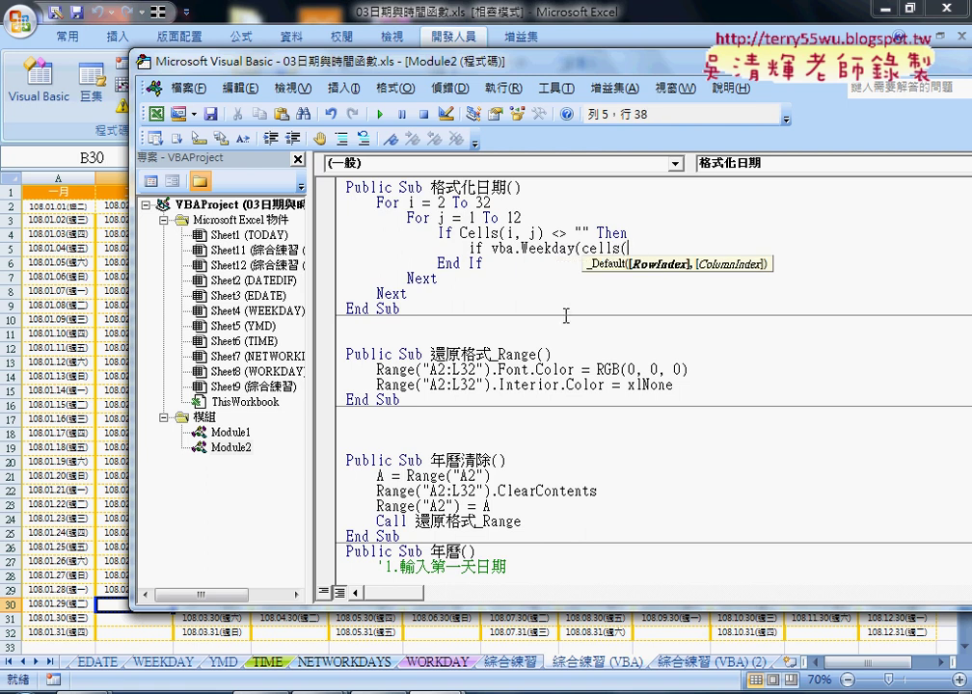
text(i,j)
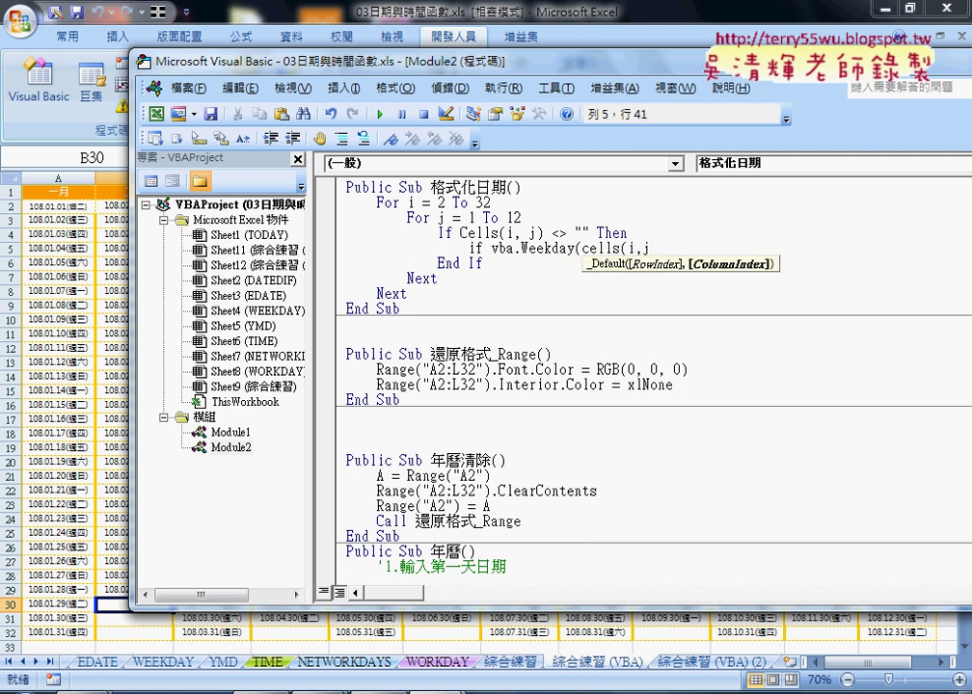
text())
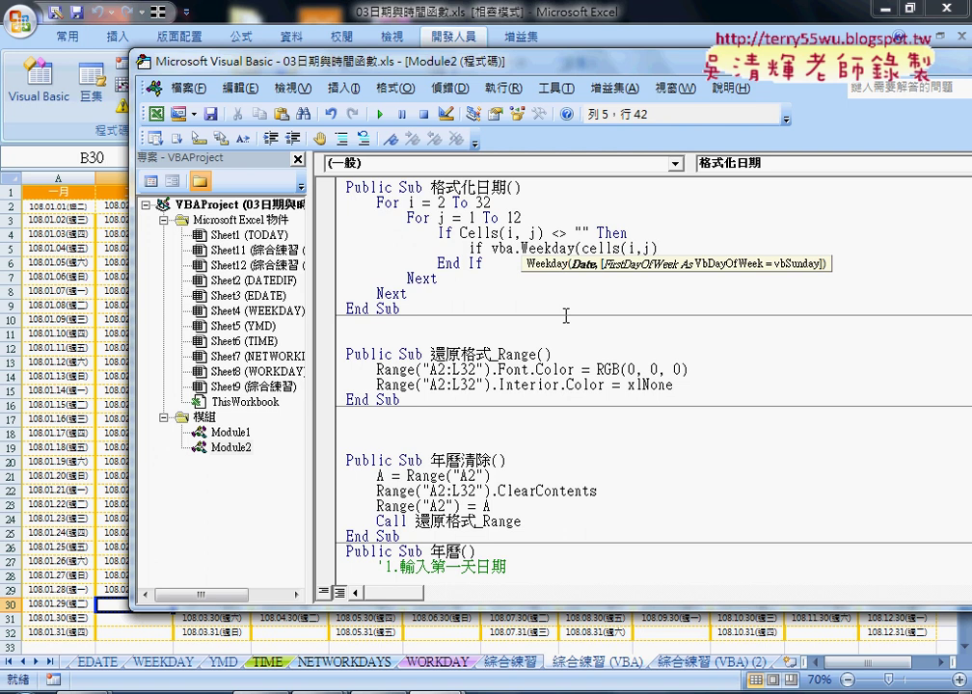
text()=)
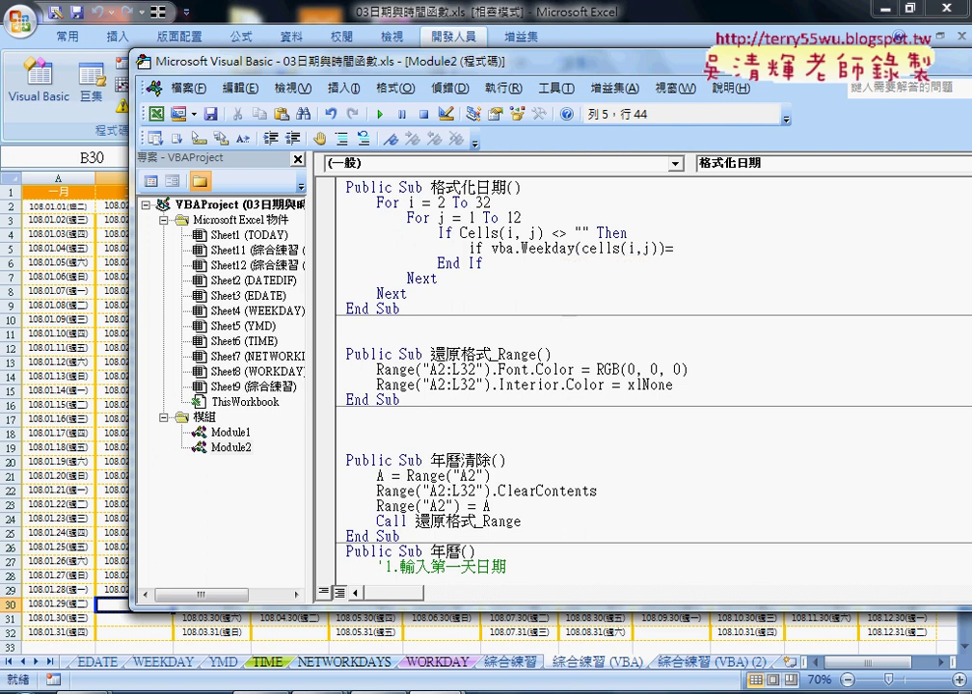
text(7 )
text(t)
text(hen)
key(Return)
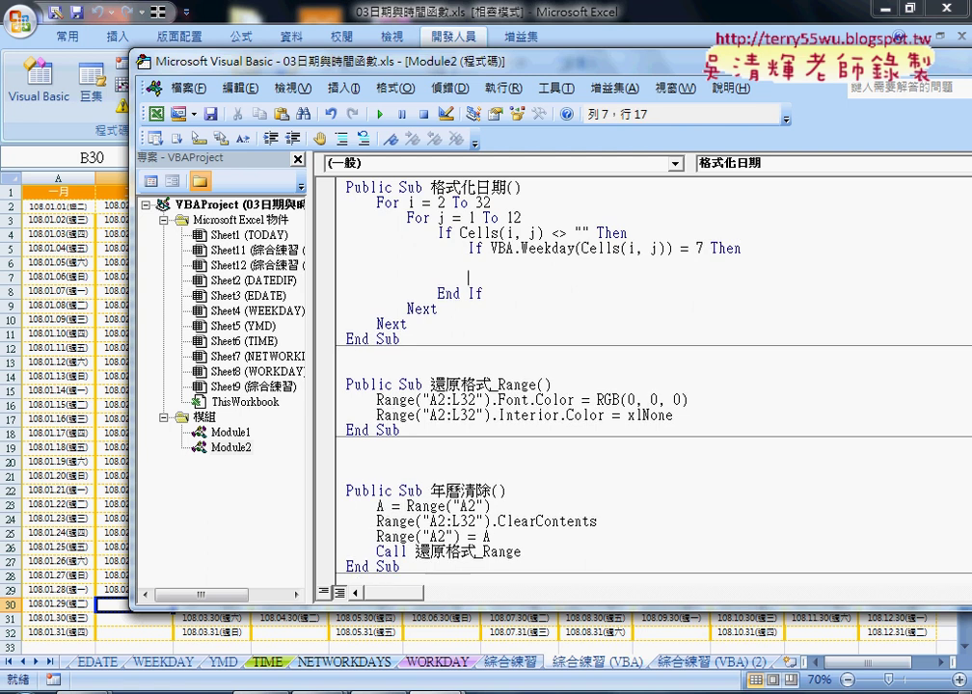
text(e)
text(nd i)
text(f)
key(Up)
key(Tab)
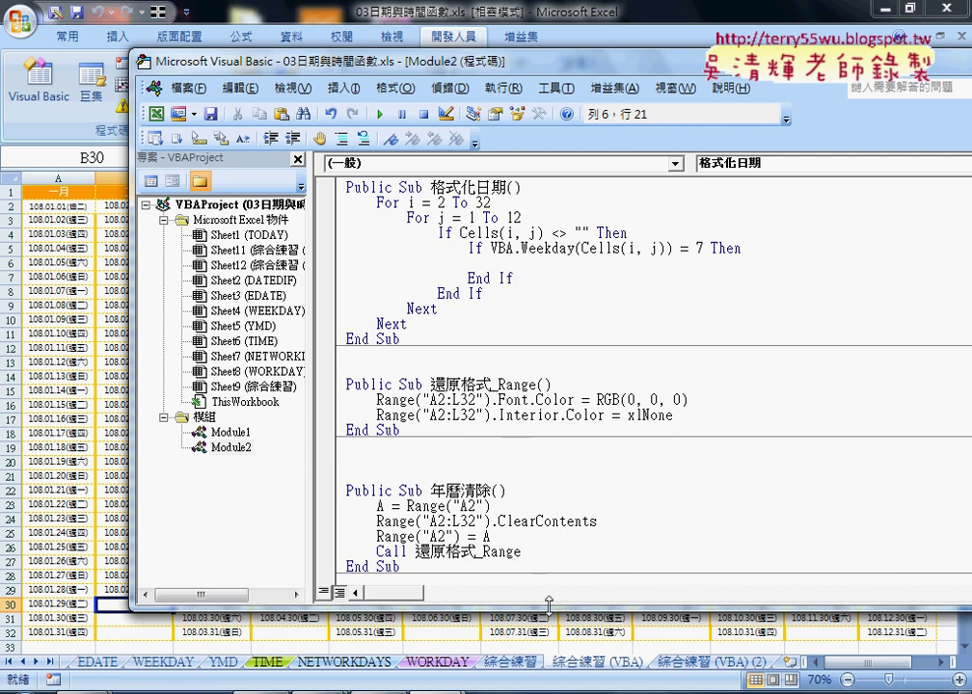
Step: Shrink the editor and begin a Cells.Font line inside the weekday-7 block
drag(547, 605, 548, 520)
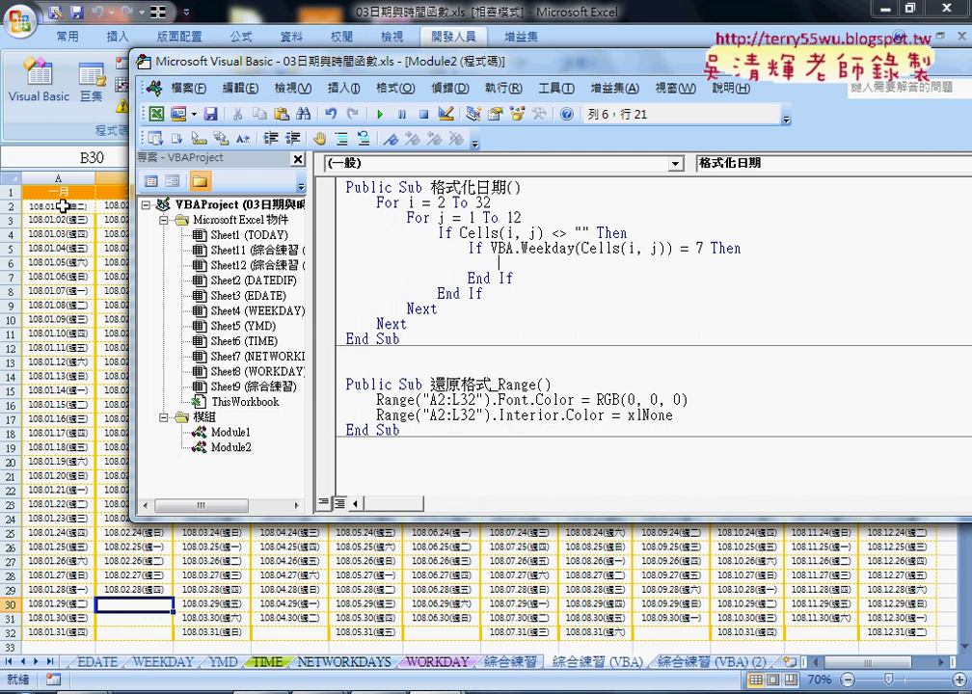
click(581, 248)
mouse_move(583, 248)
mouse_down()
mouse_move(620, 249)
mouse_move(572, 276)
mouse_up()
text(.f)
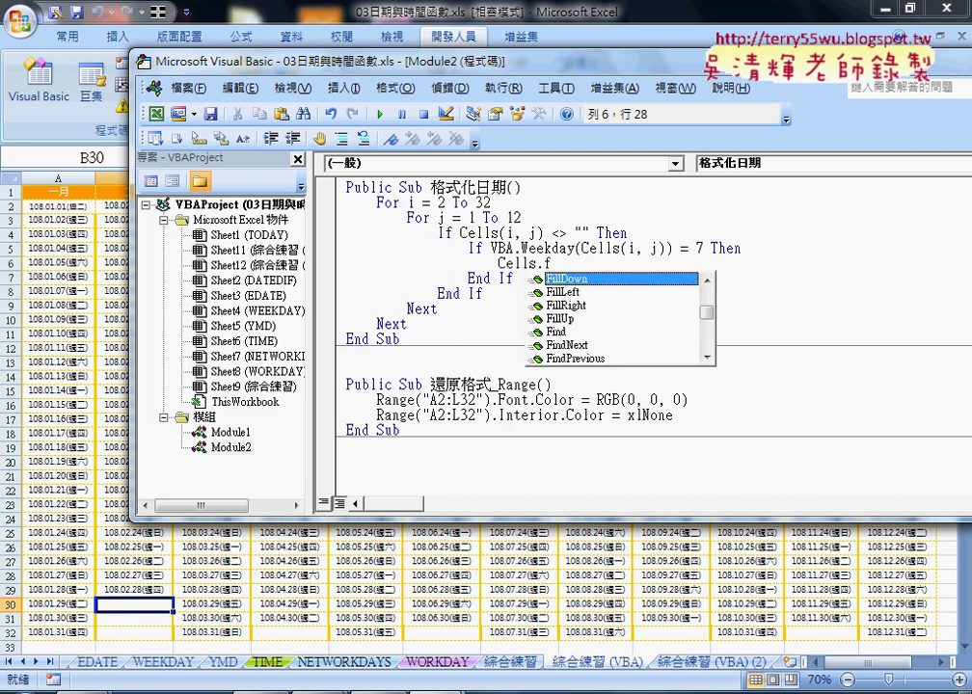
text(o)
key(space)
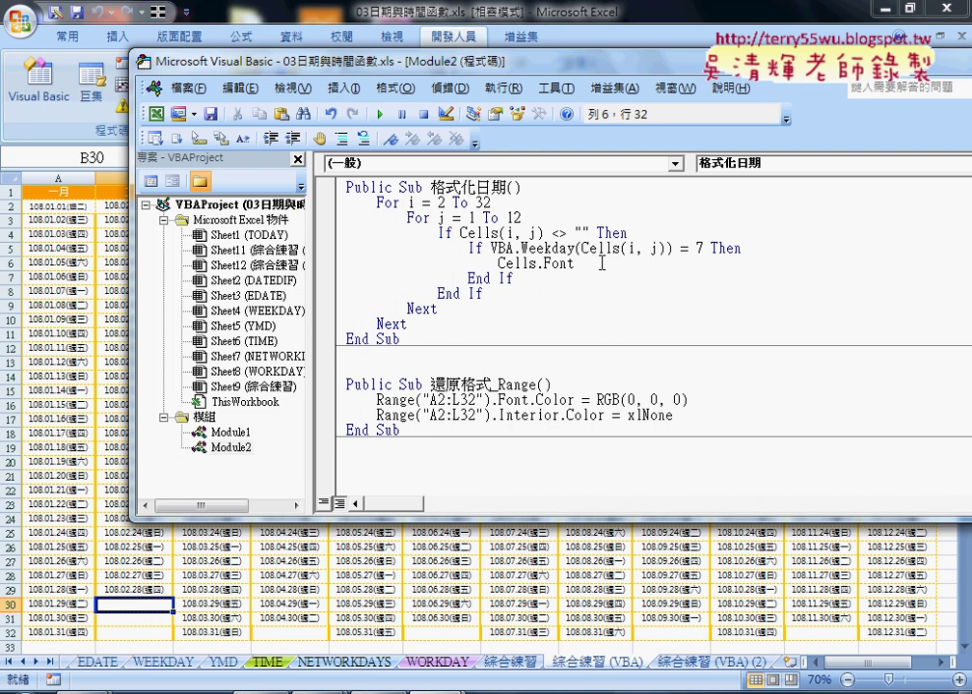
key(BackSpace)
text(.)
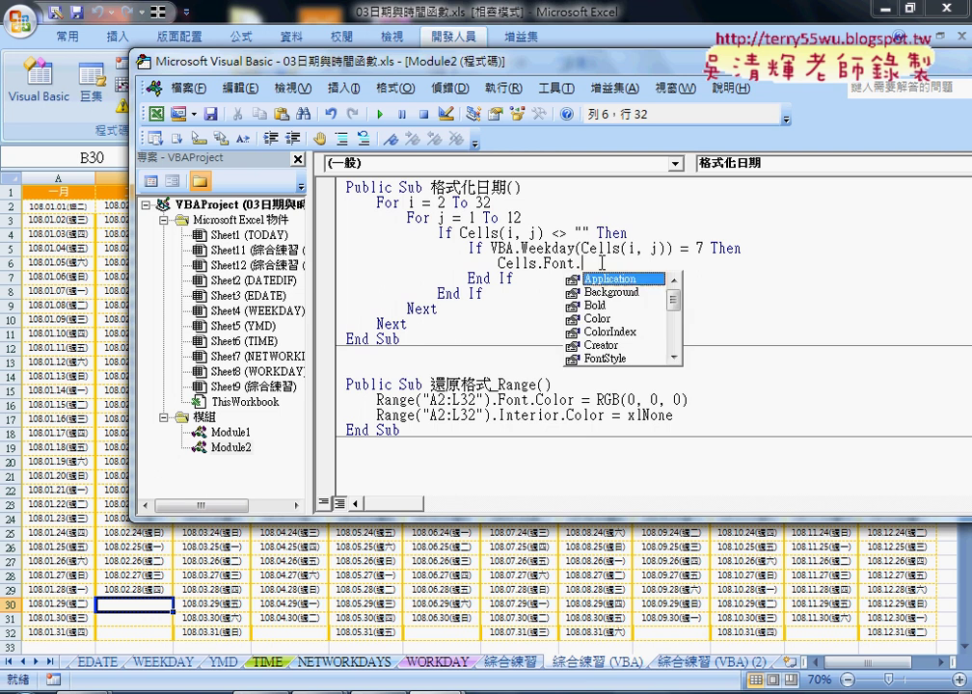
Step: Extend the line to Cells.Font.Color = rgb( and move the editor window aside
key(Down)
key(Down)
key(Down)
key(space)
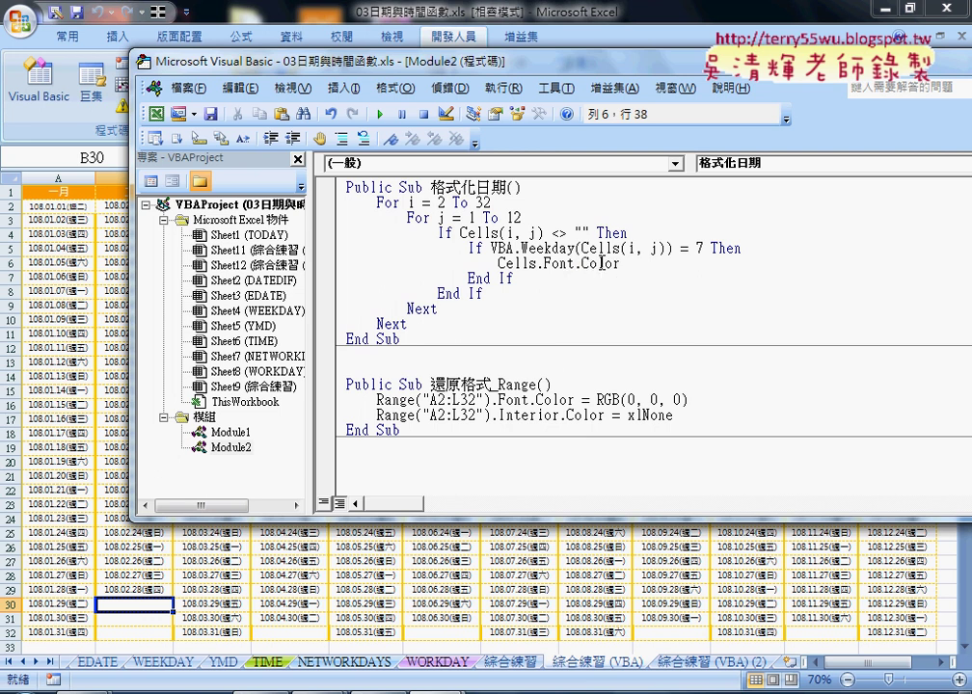
text(=)
text(rg)
text(b)
text(()
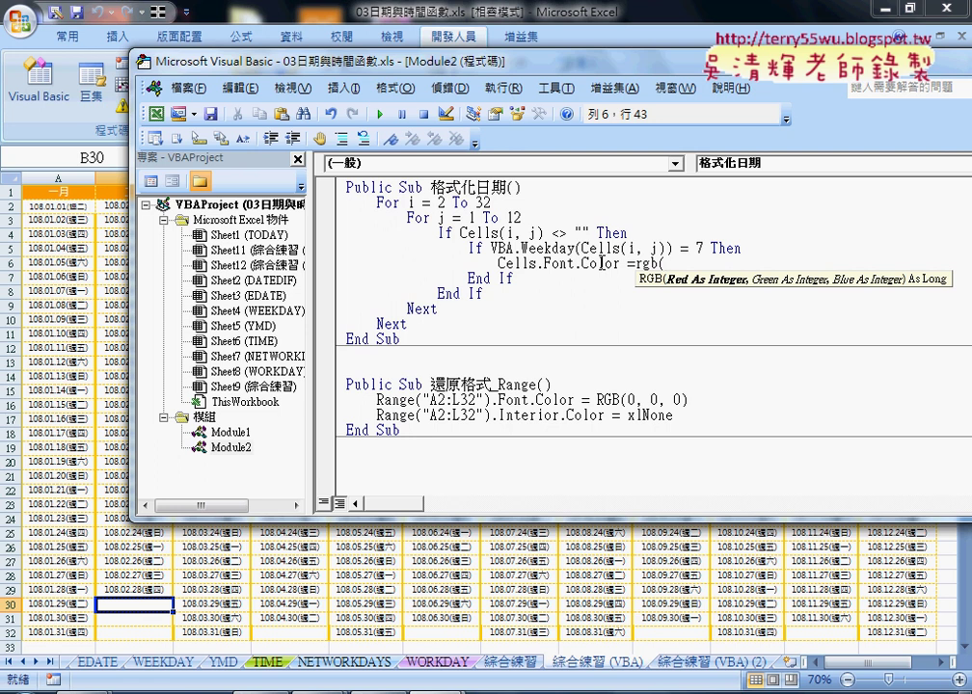
mouse_move(285, 59)
mouse_down()
mouse_move(384, 174)
mouse_move(361, 165)
mouse_up()
click(66, 43)
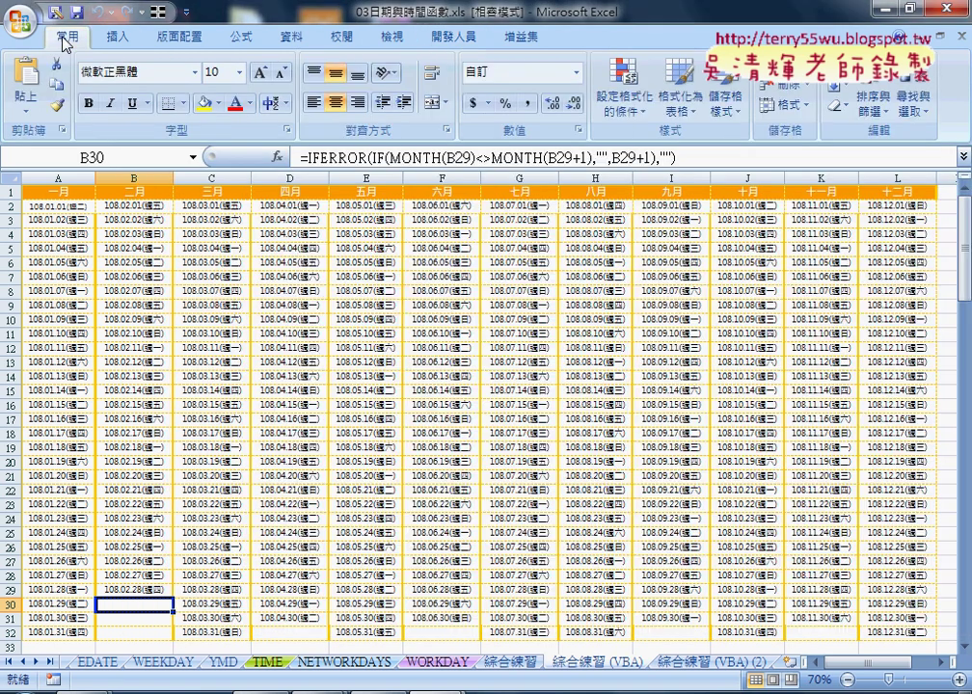
click(219, 102)
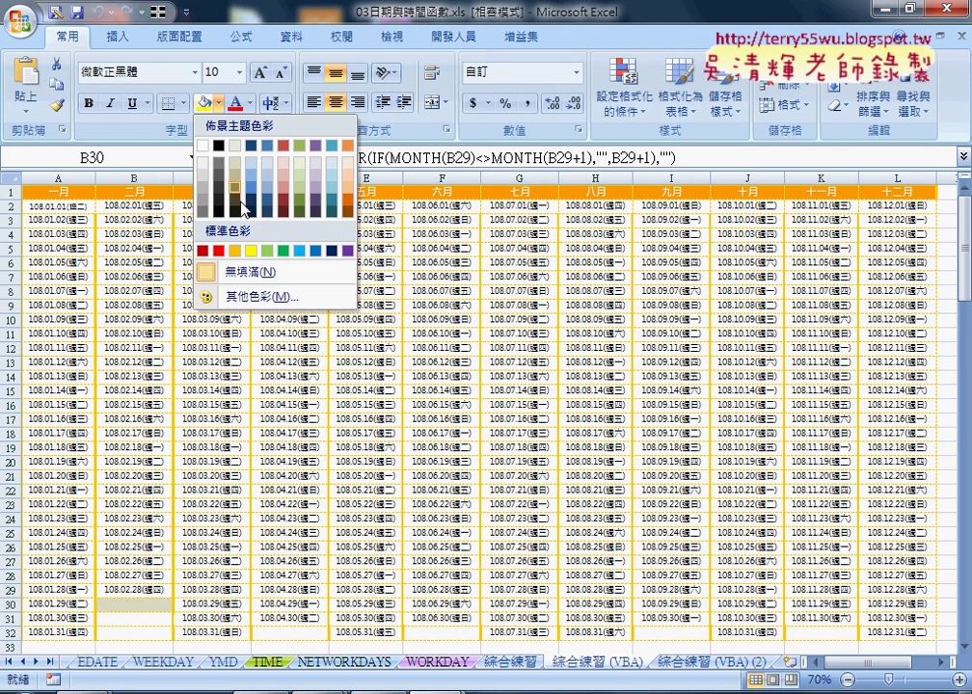
click(255, 299)
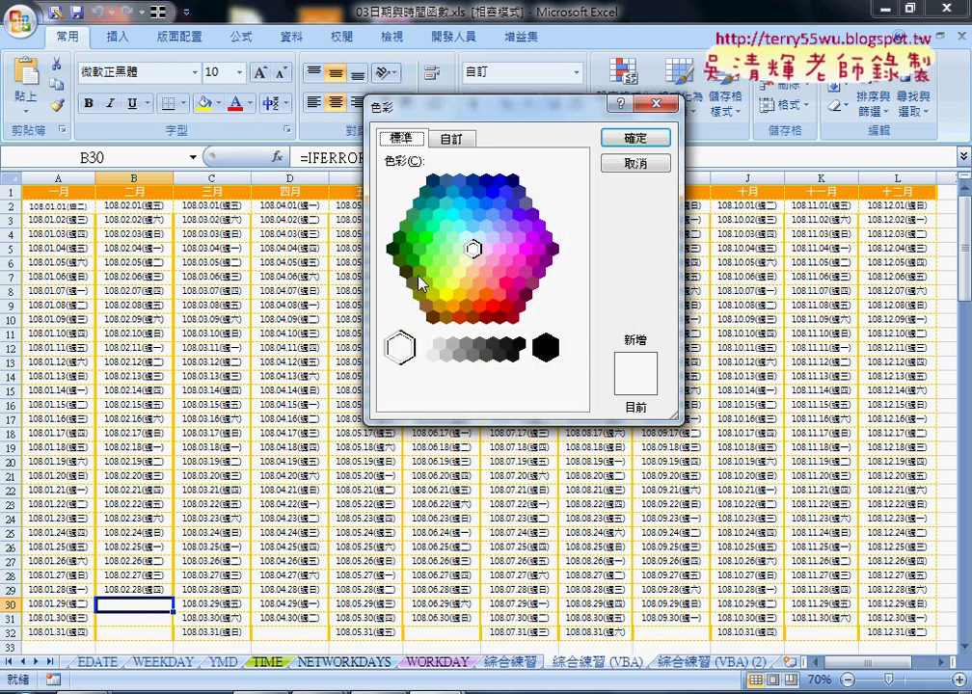
click(398, 260)
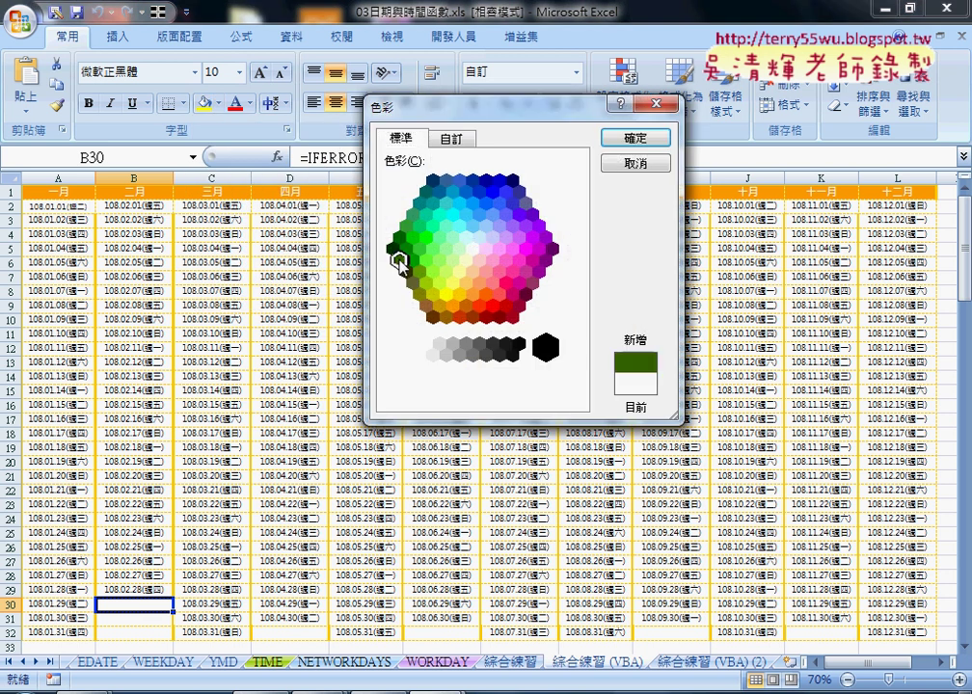
click(454, 143)
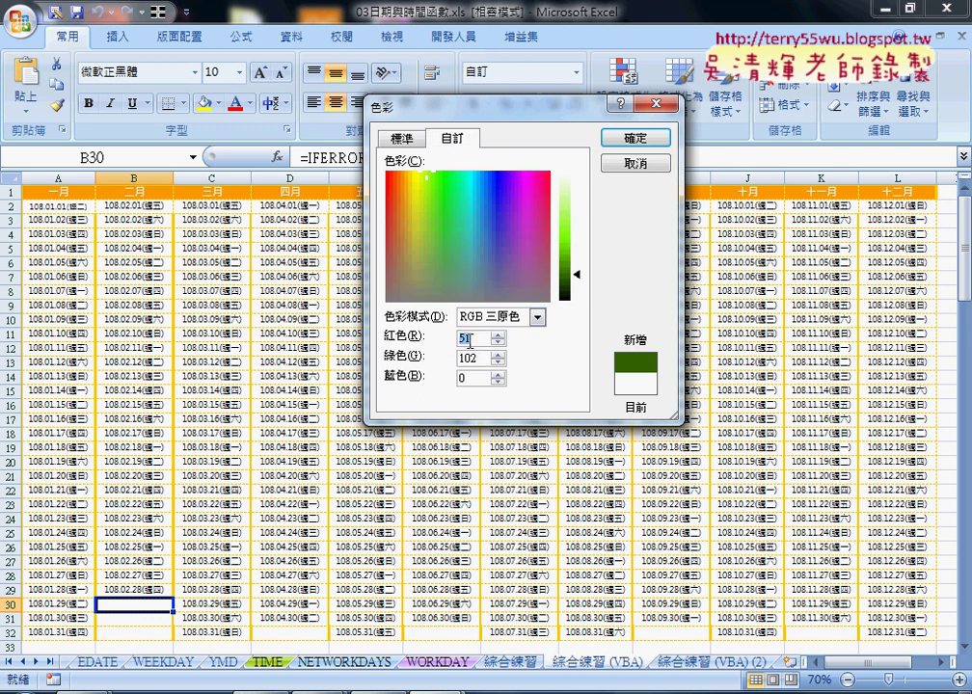
double_click(461, 340)
drag(486, 362, 449, 363)
key(Tab)
key(alt+Tab)
click(521, 641)
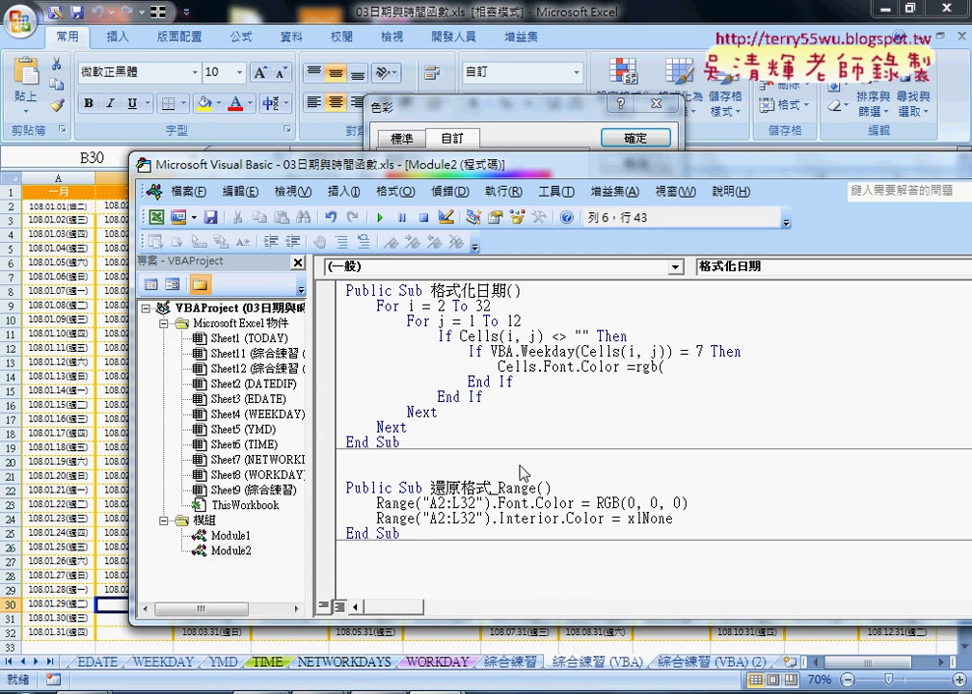
click(661, 102)
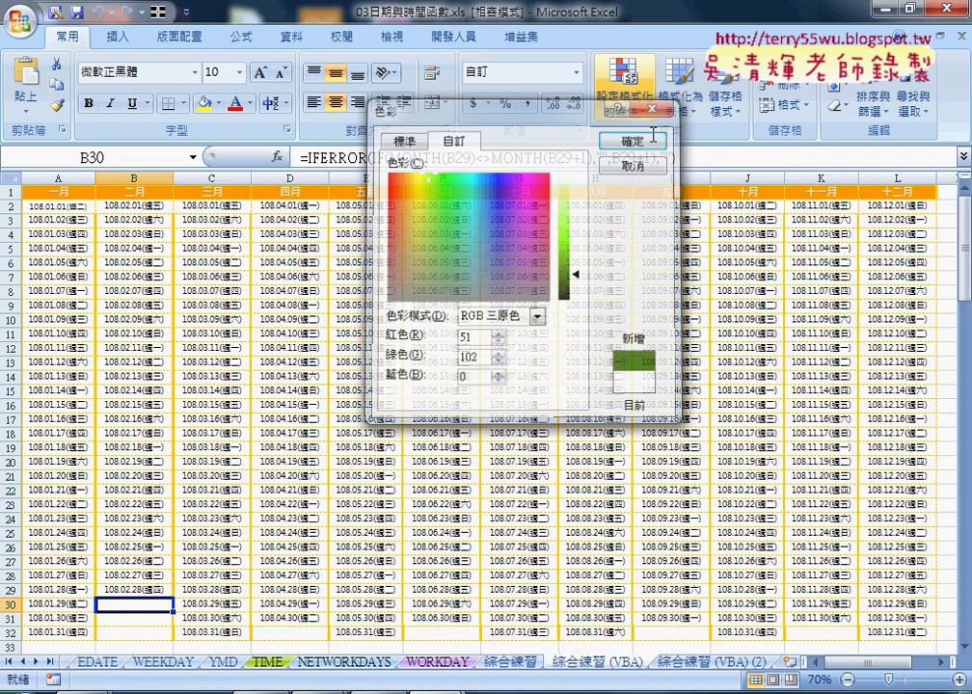
click(661, 102)
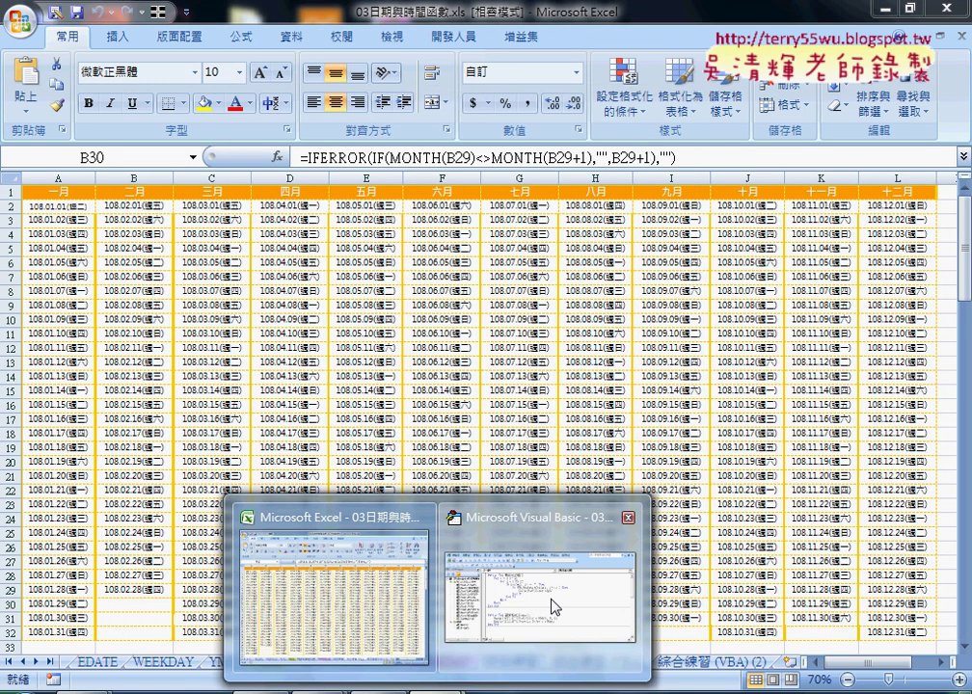
Step: Finish the font colour line as RGB(50, 100, 0) and start a new line
click(545, 602)
text(5)
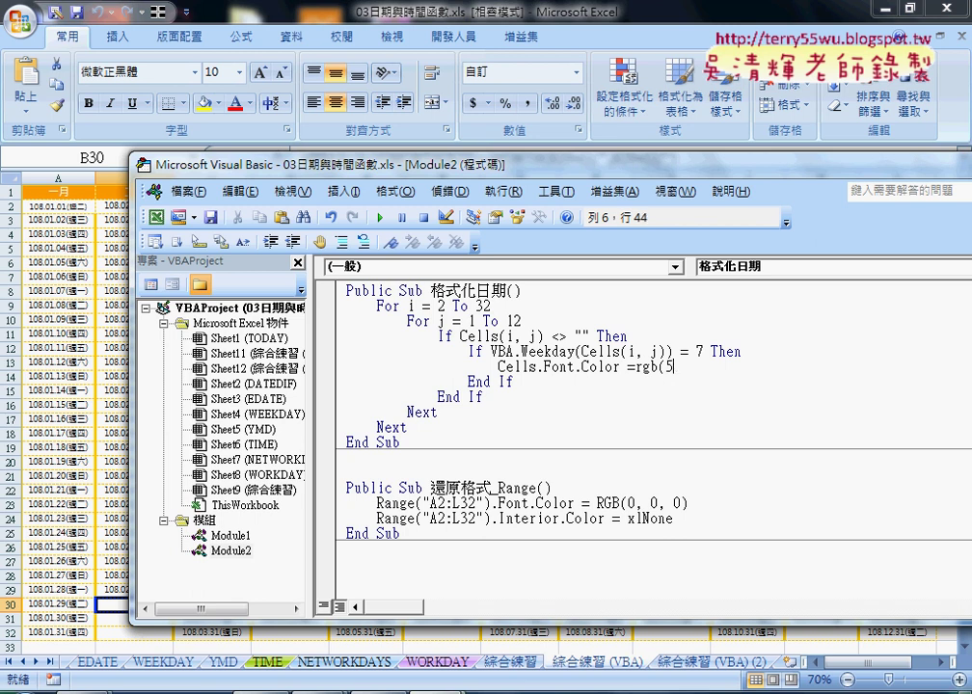
text(0,)
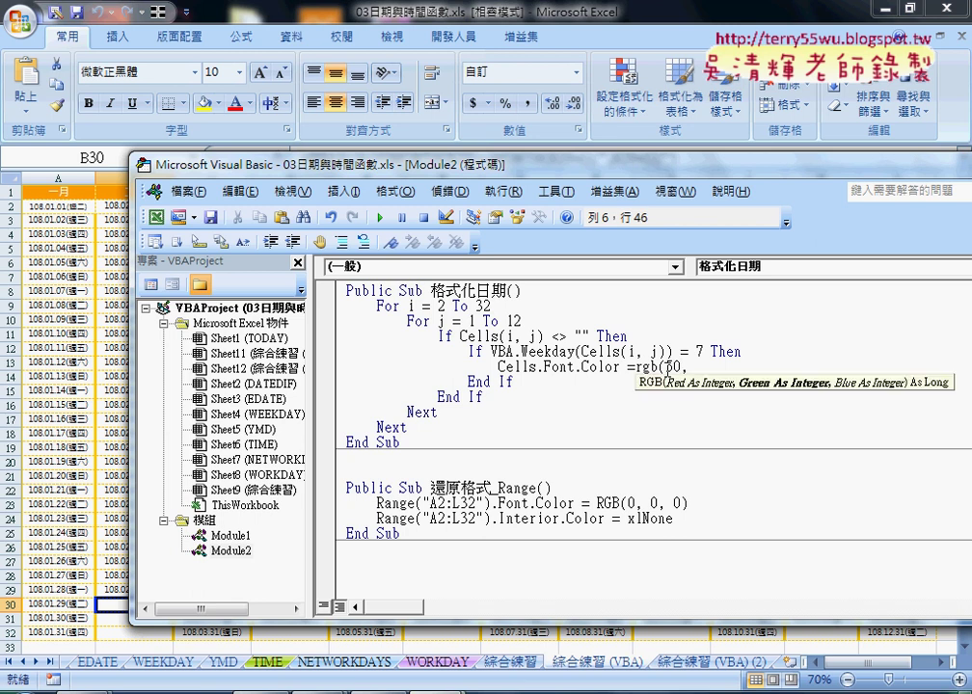
text(100)
text(,0)
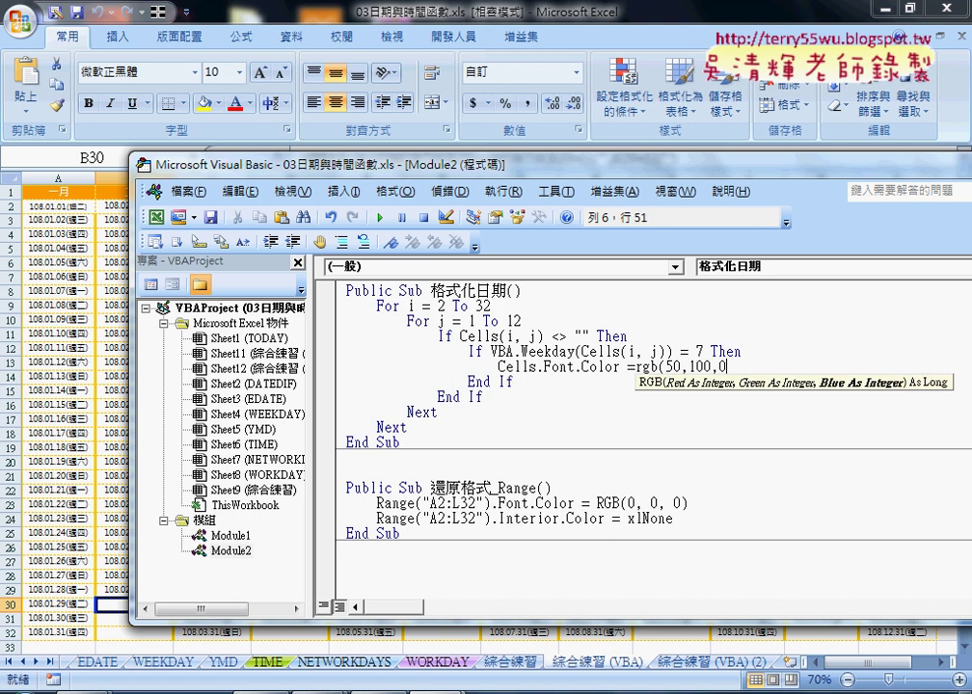
text())
key(Return)
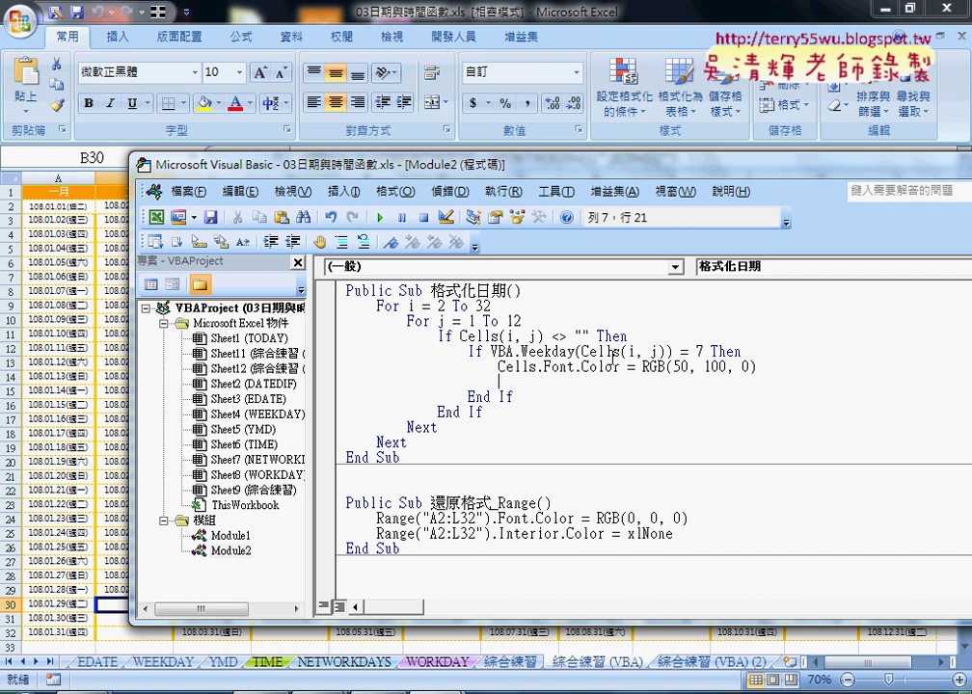
Step: Give the colour line's Cells the (i, j) arguments and copy Cells onto the new line
drag(622, 351, 665, 351)
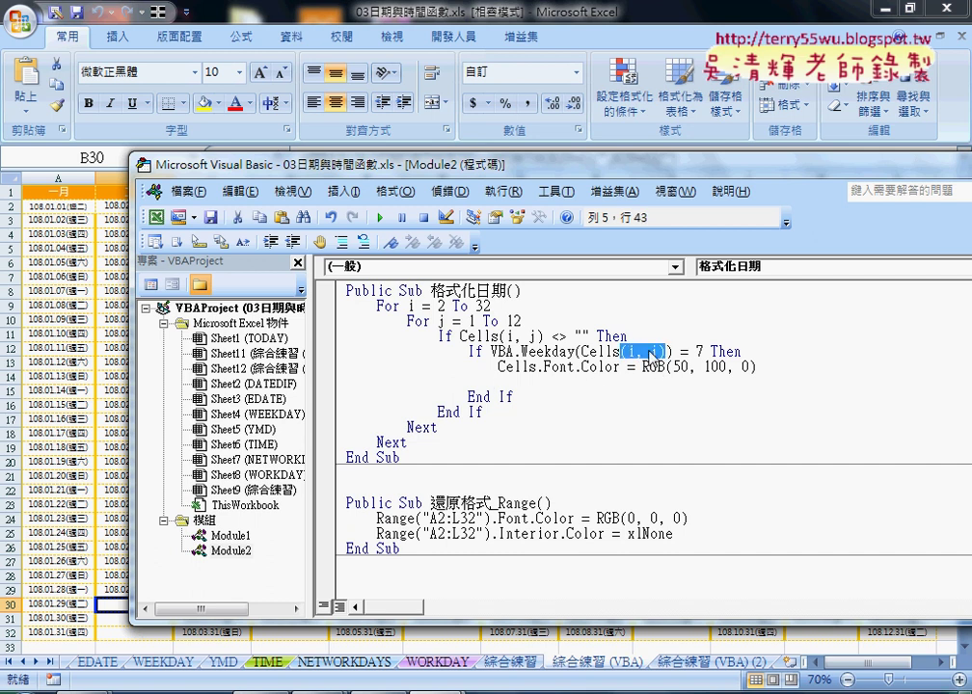
mouse_move(547, 374)
mouse_down()
mouse_move(537, 370)
mouse_move(665, 368)
mouse_up()
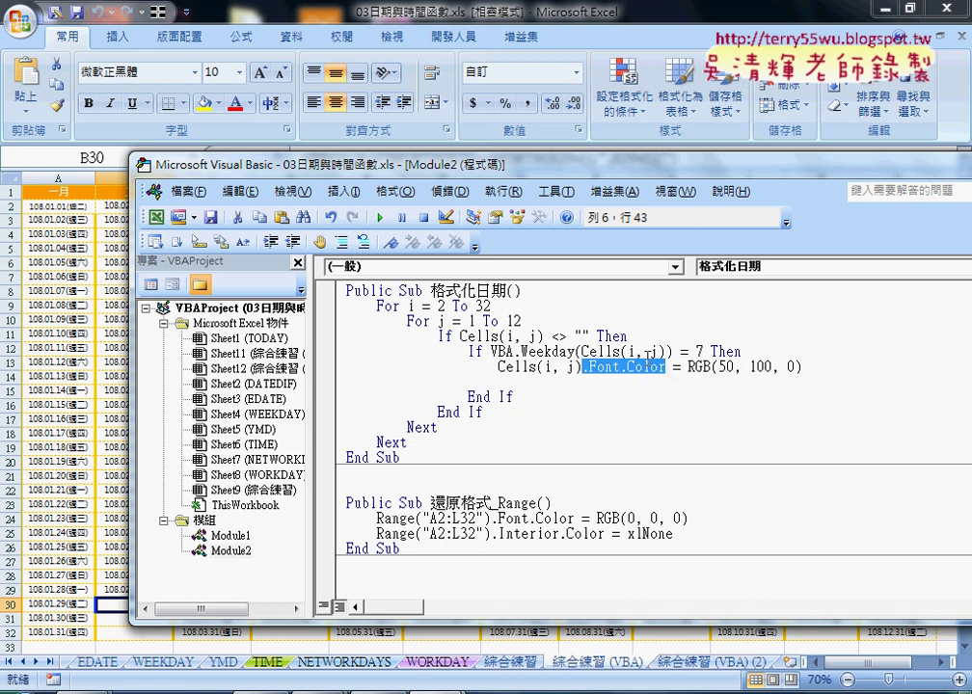
click(497, 382)
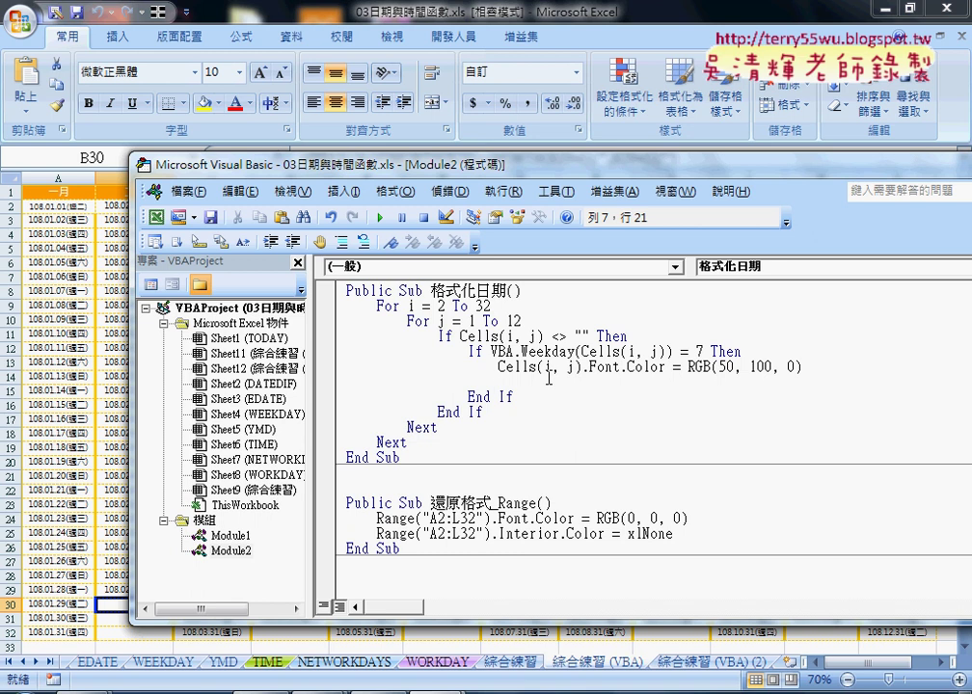
click(528, 371)
double_click(528, 370)
drag(528, 370, 508, 390)
Step: Build Cells.Interior.Color = on the new line and show Excel's Fill Color choices
text(.in)
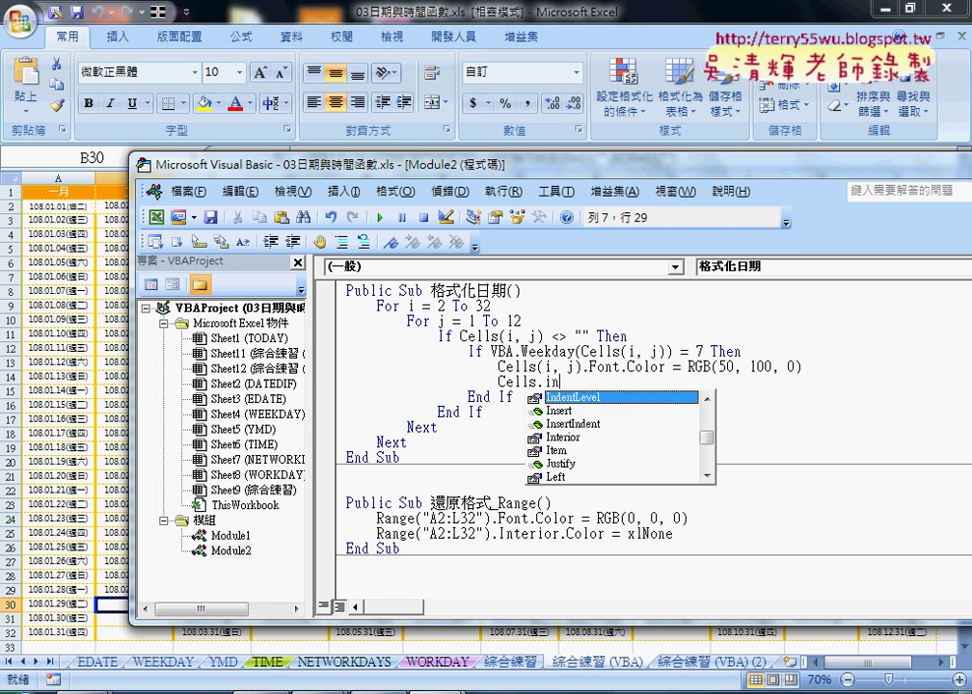
key(Down)
key(Down)
key(Down)
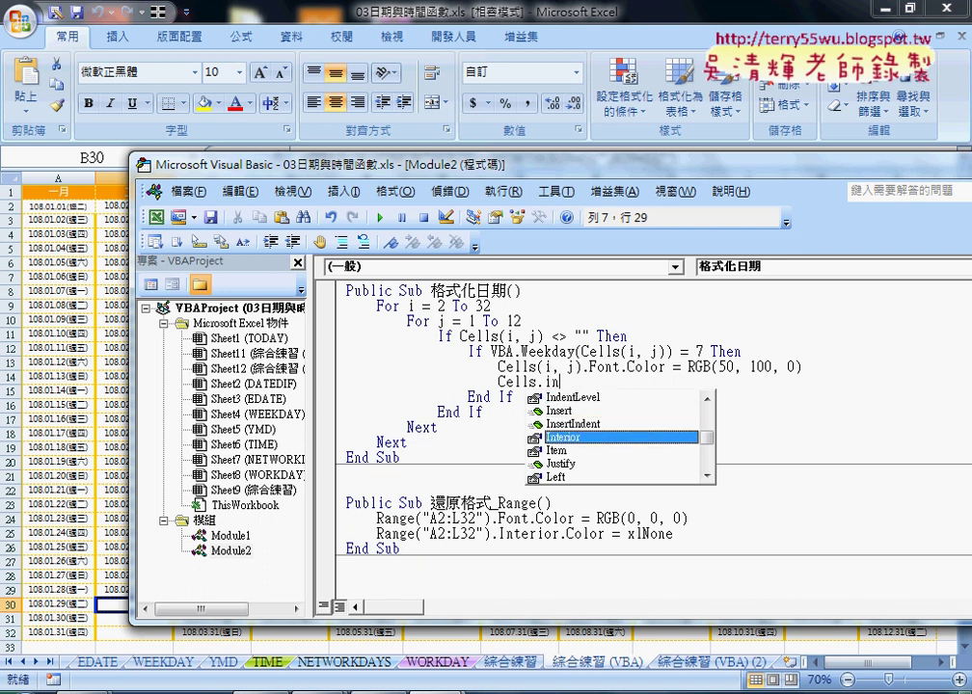
key(Tab)
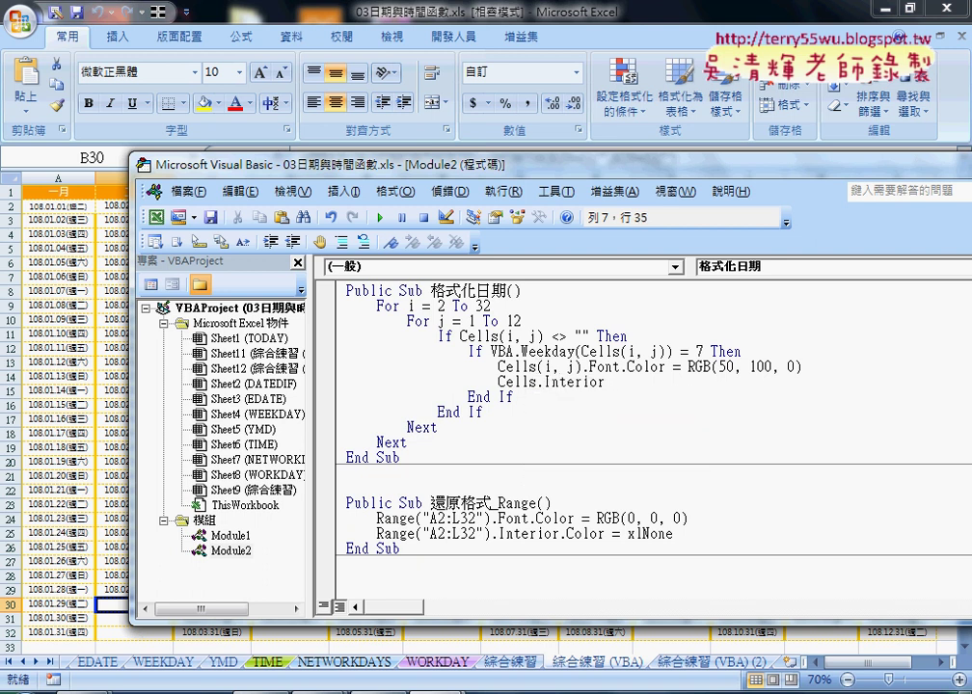
text(.c)
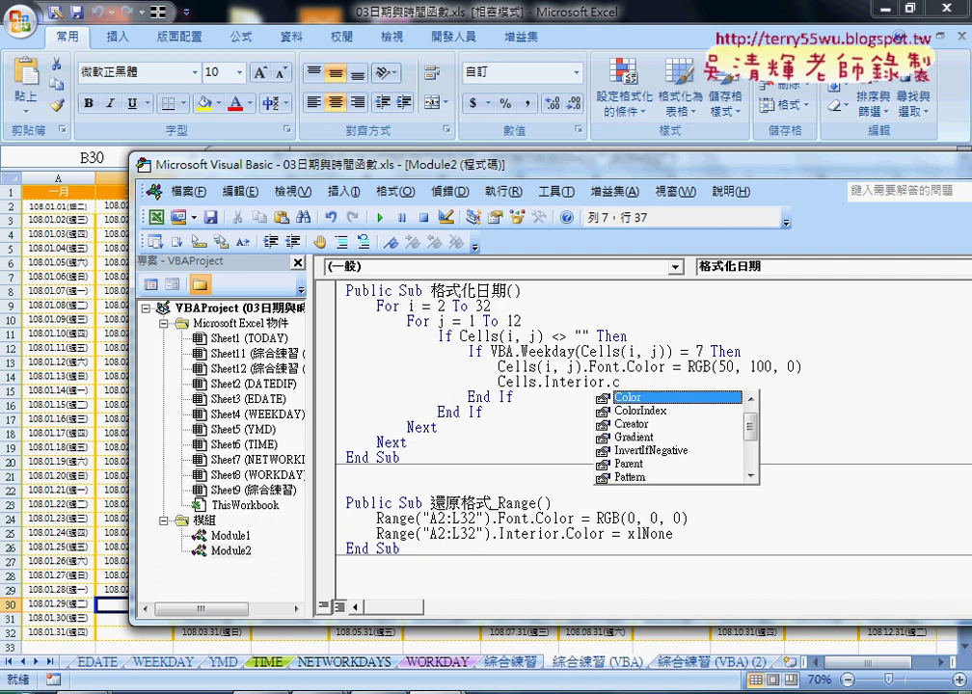
key(space)
text(=)
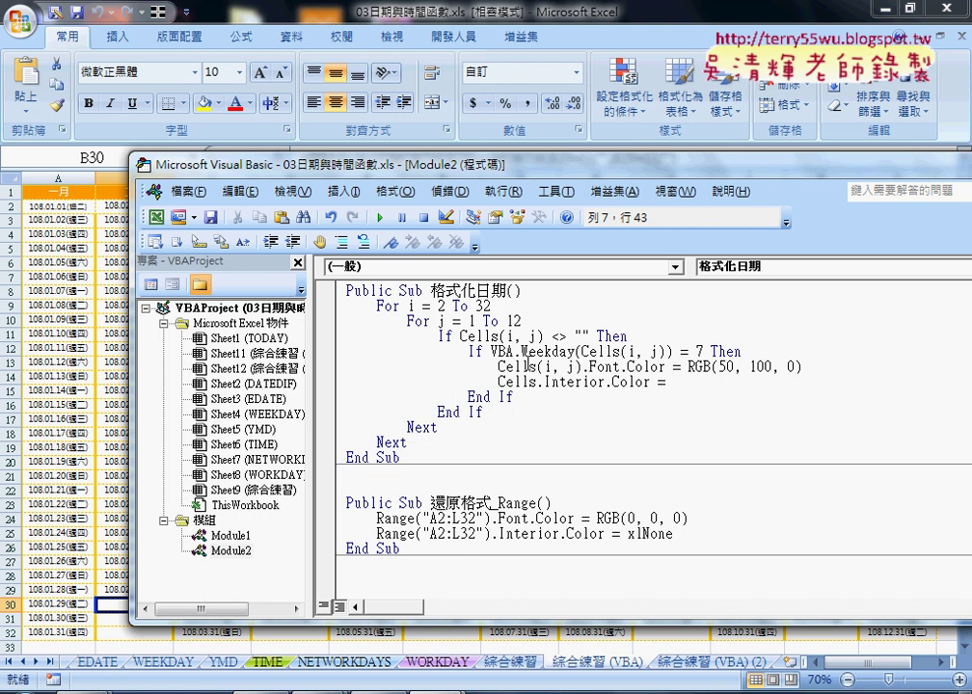
click(217, 103)
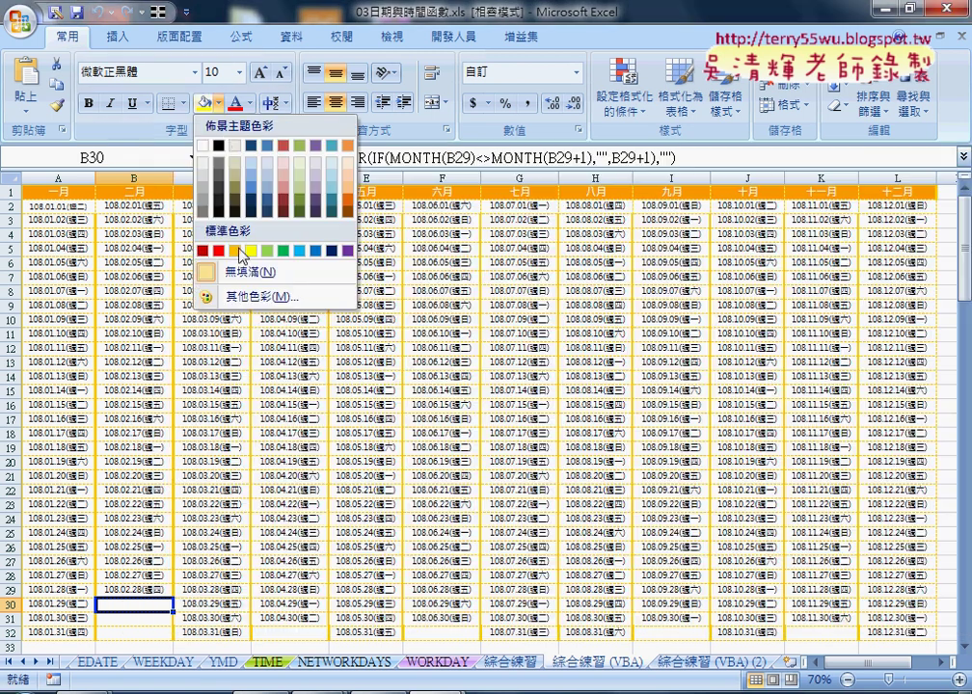
Step: Look up light green's RGB values (204, 255, 204) in the More Colors Custom tab
click(256, 296)
click(458, 249)
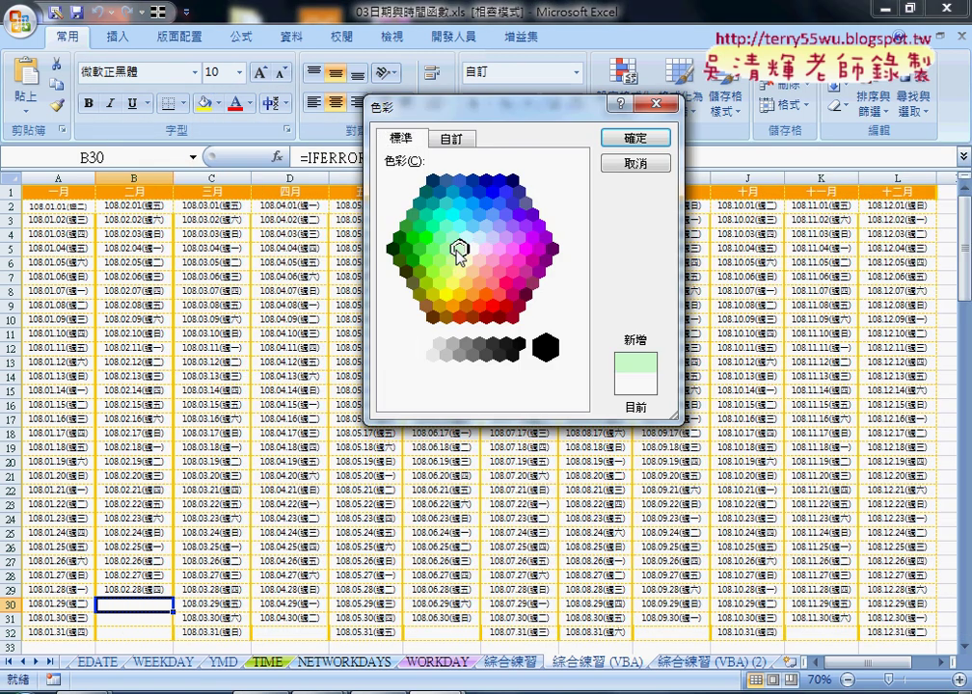
click(451, 137)
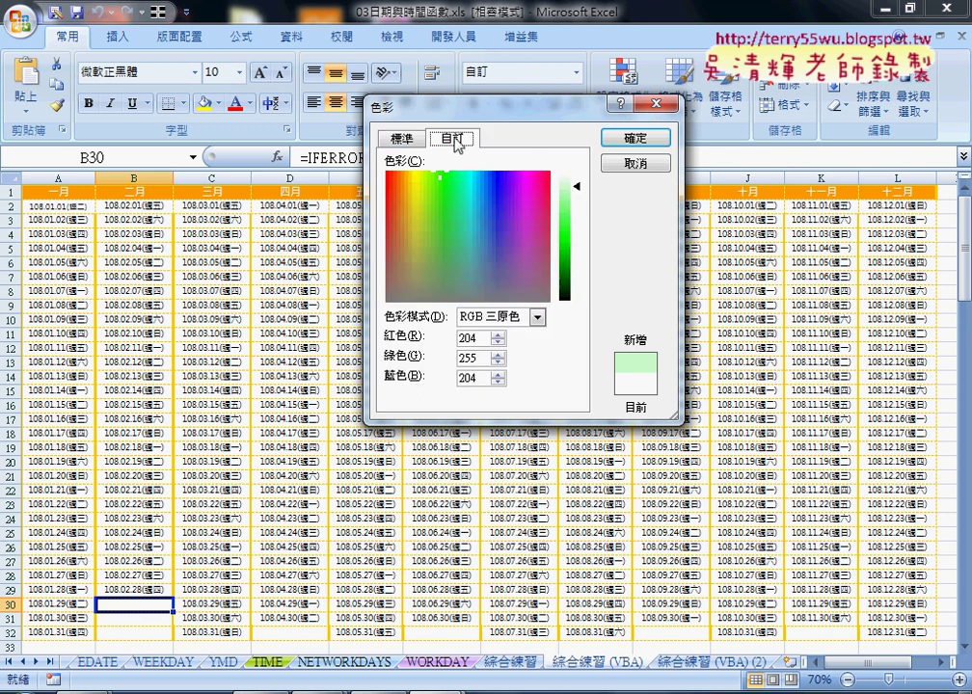
double_click(466, 338)
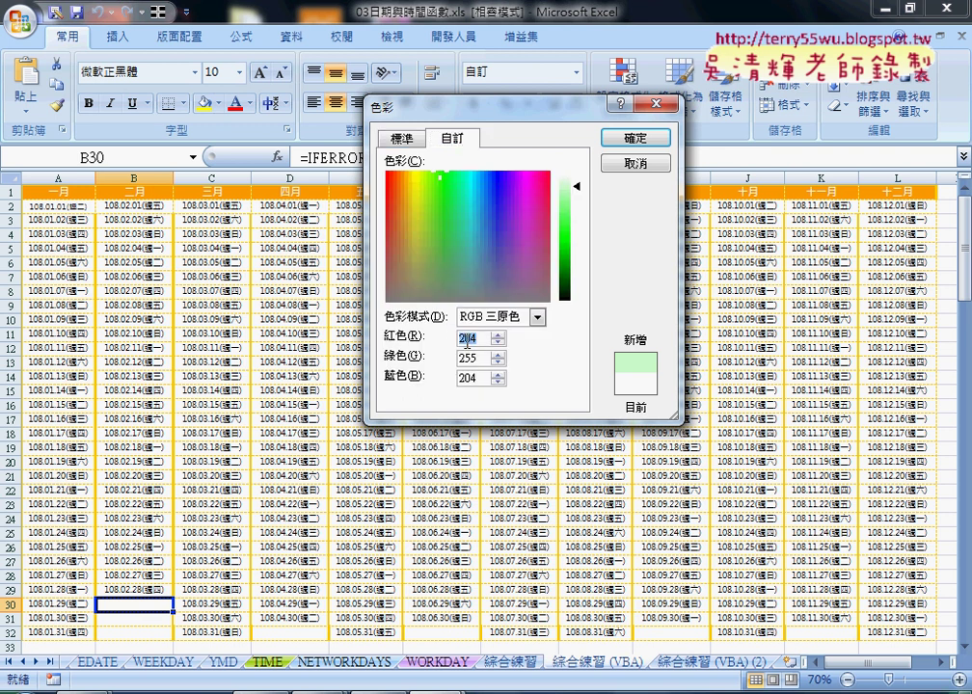
double_click(467, 356)
double_click(469, 378)
Step: Cancel the colour dialog without applying it and return to the Visual Basic Editor
click(631, 166)
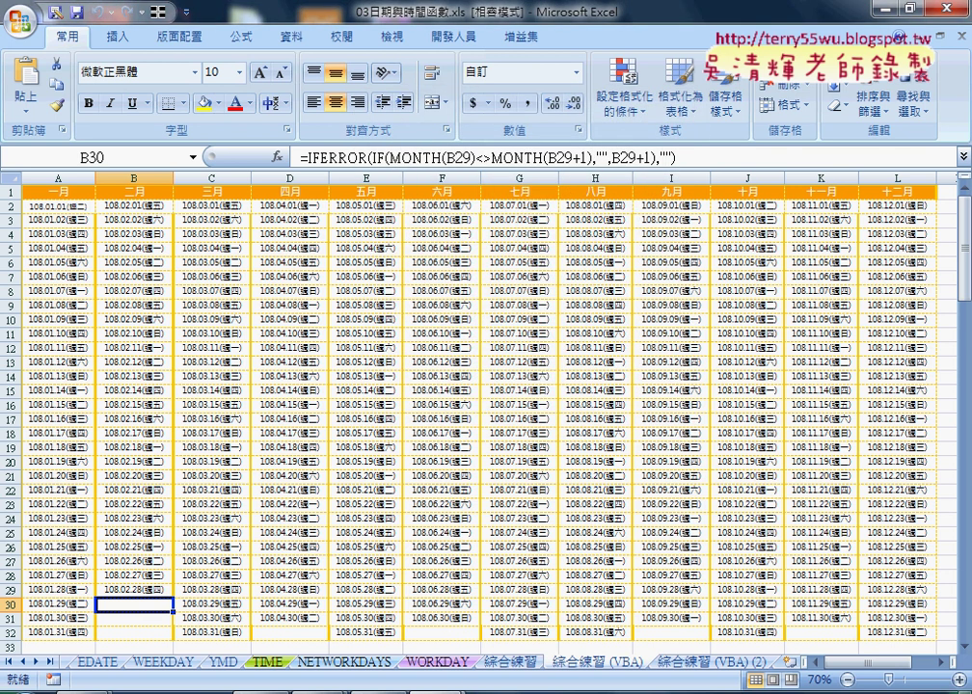
click(436, 692)
click(519, 617)
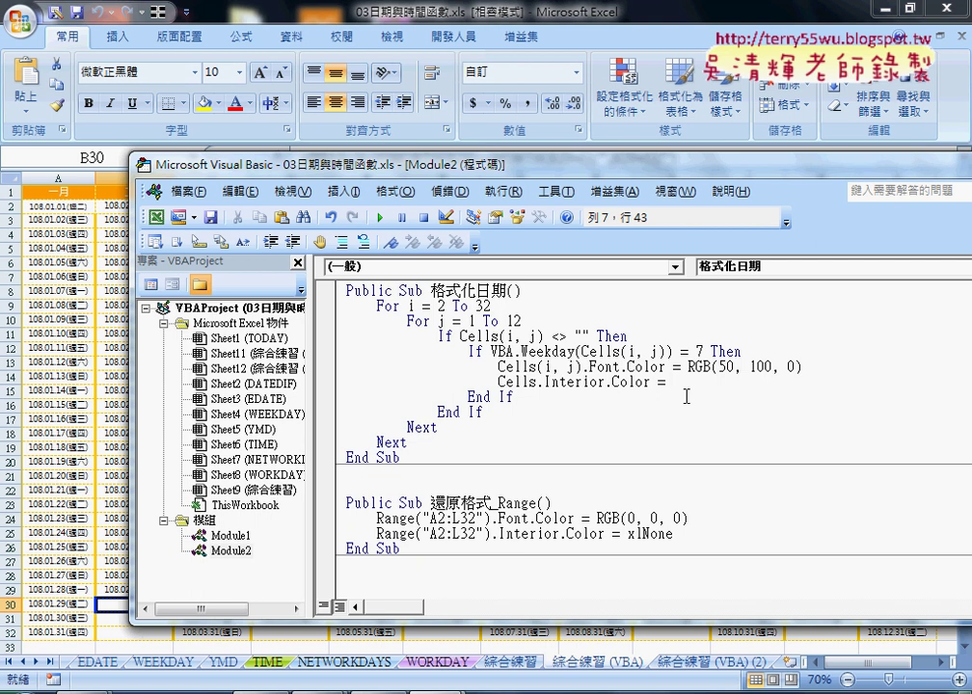
Step: Make the Saturday fill line read Cells(i, j).Interior.Color = RGB(200, 255, 200)
text(rgb)
text((200)
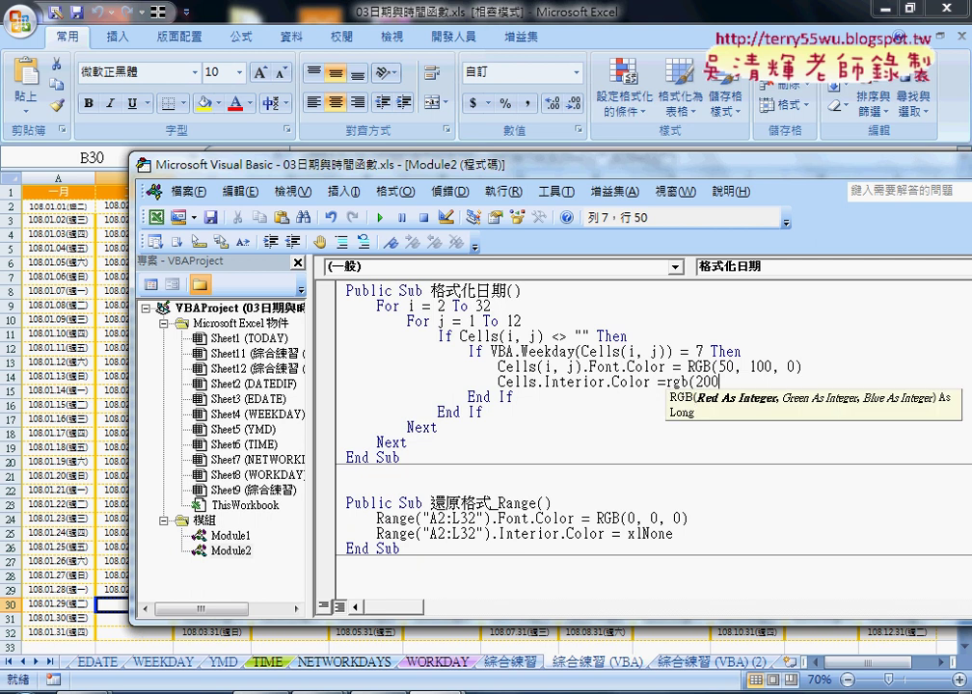
text(,2)
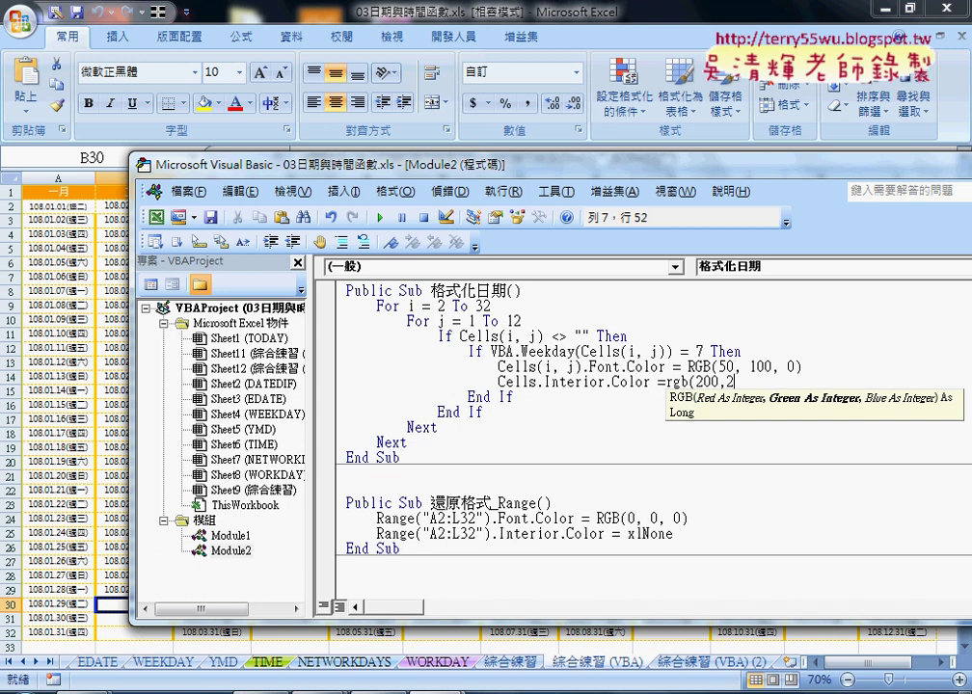
text(55,)
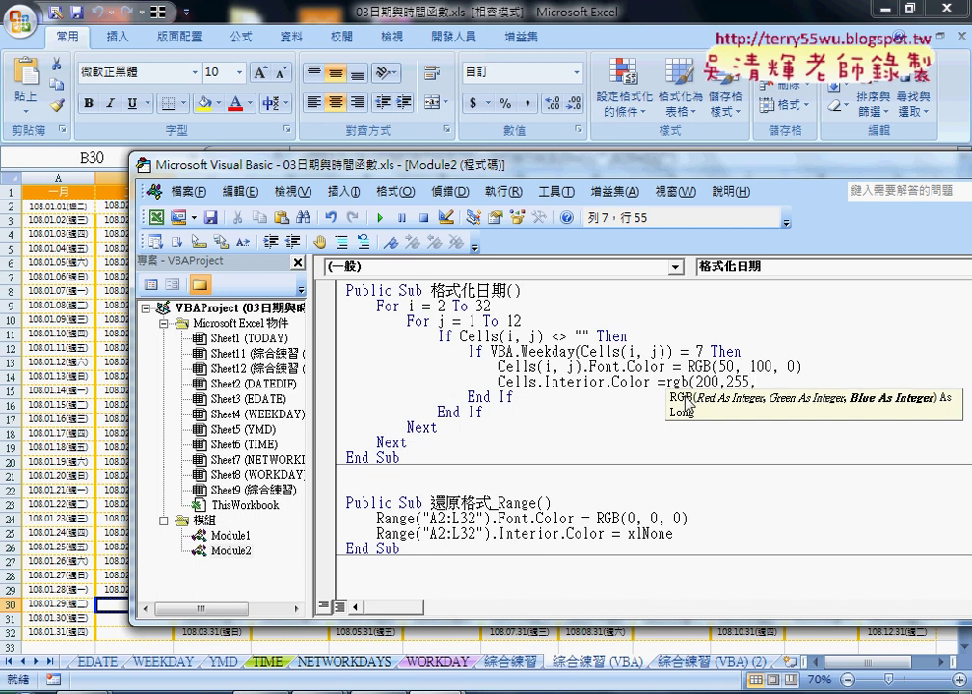
text(200)
text())
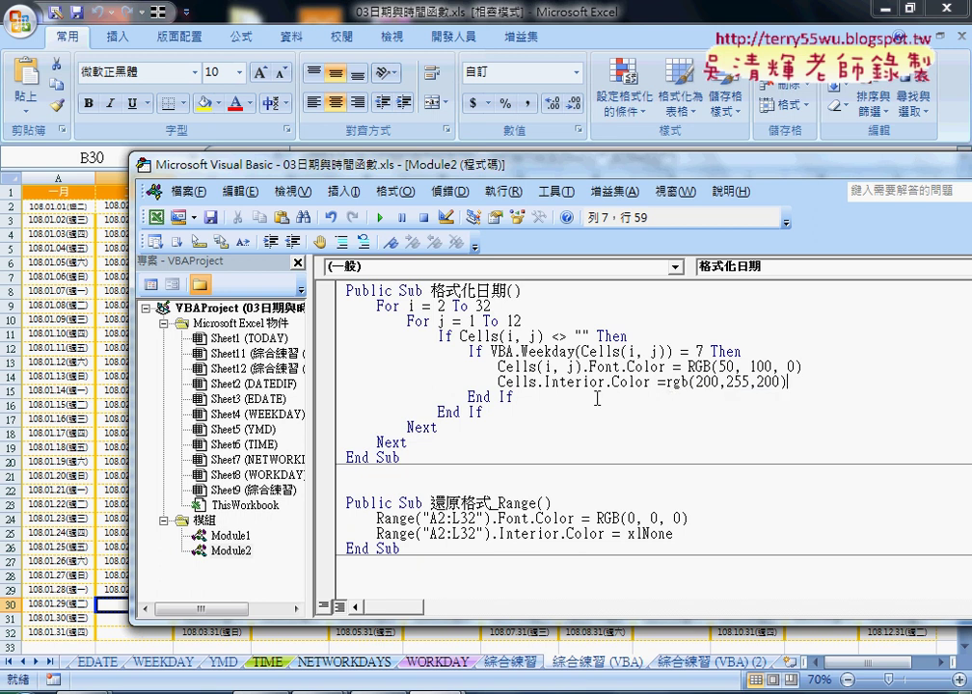
mouse_move(579, 367)
mouse_down()
mouse_move(538, 370)
mouse_move(537, 382)
mouse_up()
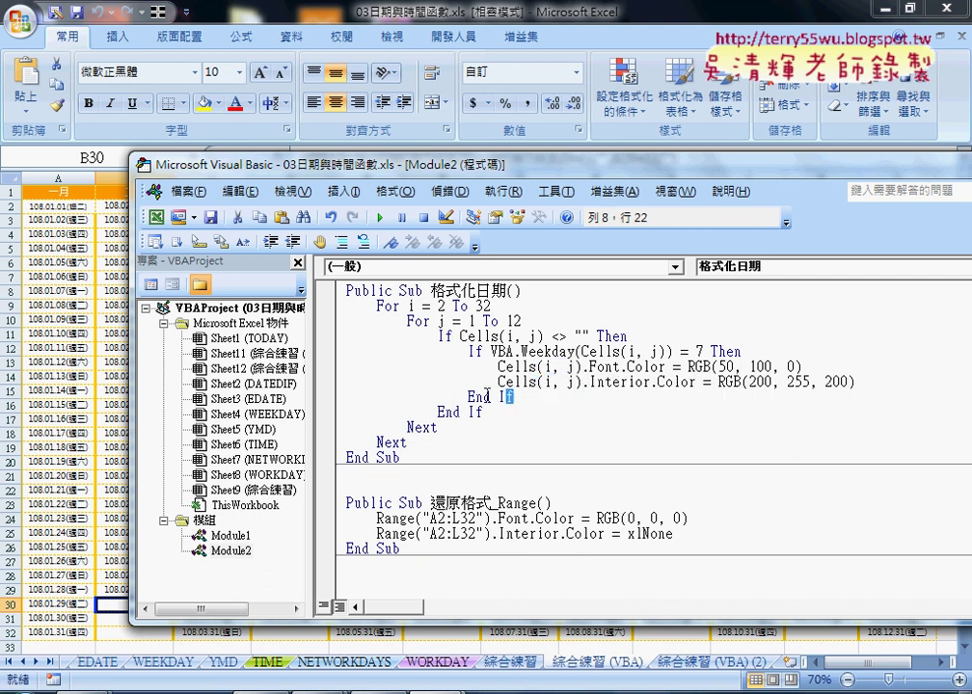
mouse_move(517, 396)
mouse_down()
mouse_move(358, 361)
mouse_move(564, 403)
mouse_up()
Step: Duplicate the Saturday If block below itself and change its weekday test from 7 to 1
key(Return)
key(Return)
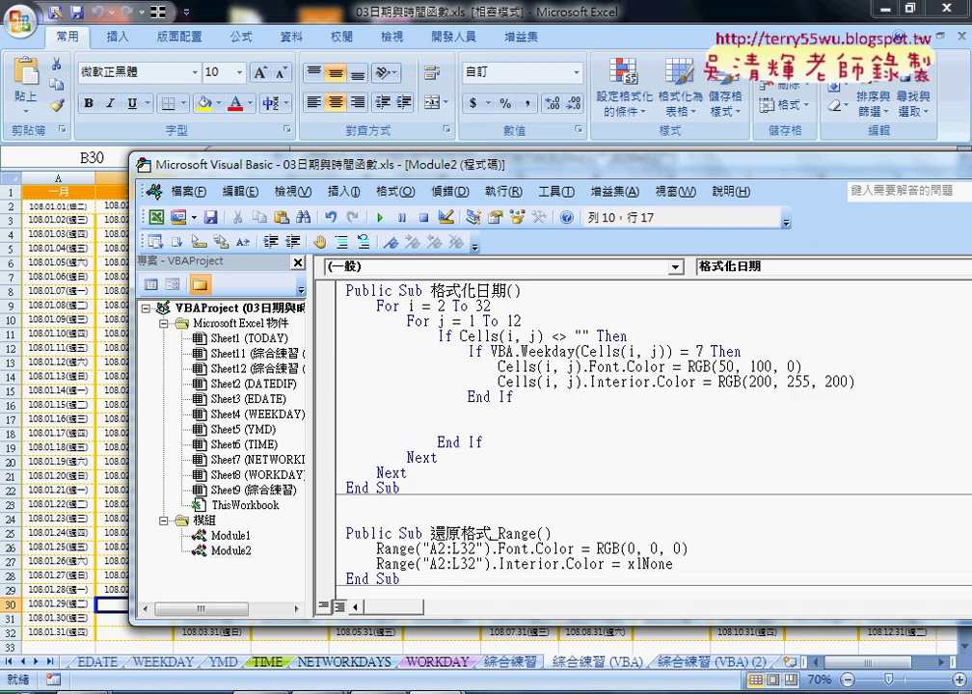
mouse_move(514, 396)
mouse_down()
mouse_move(437, 395)
mouse_move(347, 352)
mouse_up()
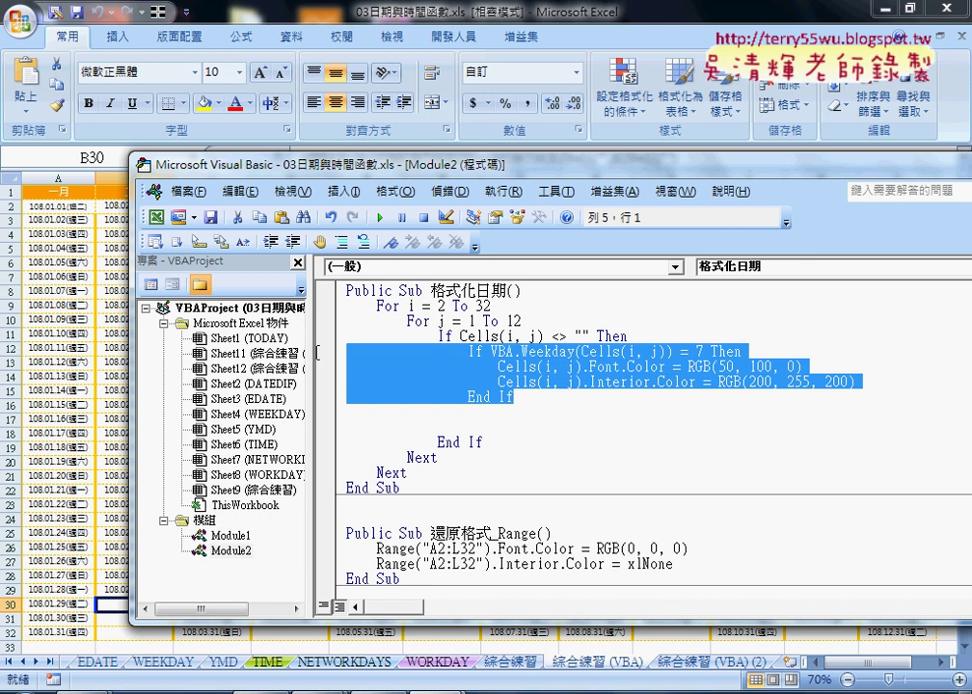
key(ctrl+c)
click(349, 429)
key(ctrl+v)
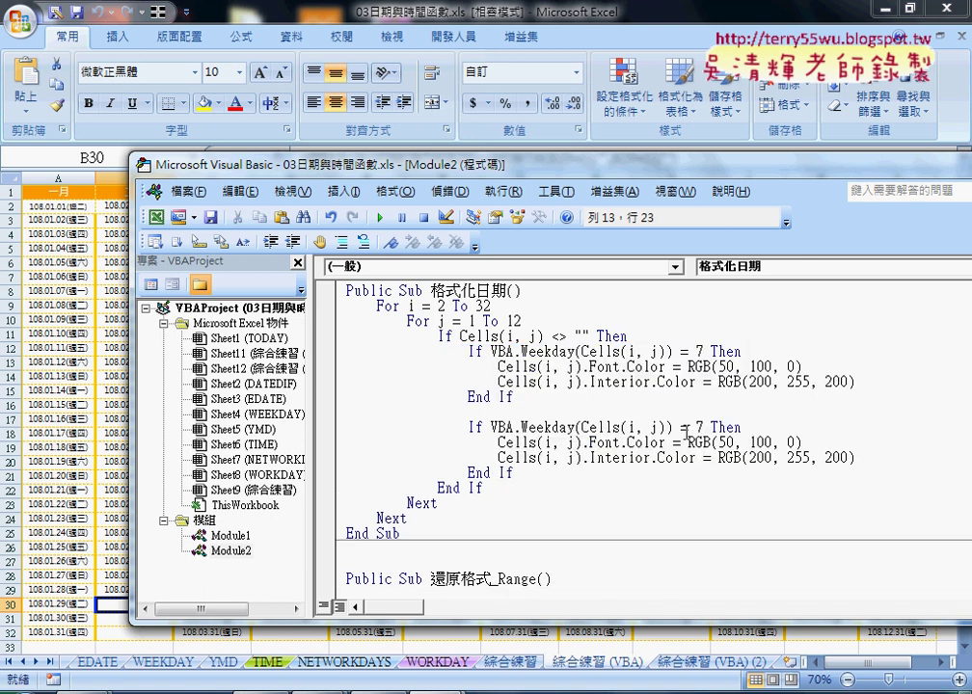
click(536, 427)
drag(695, 426, 707, 426)
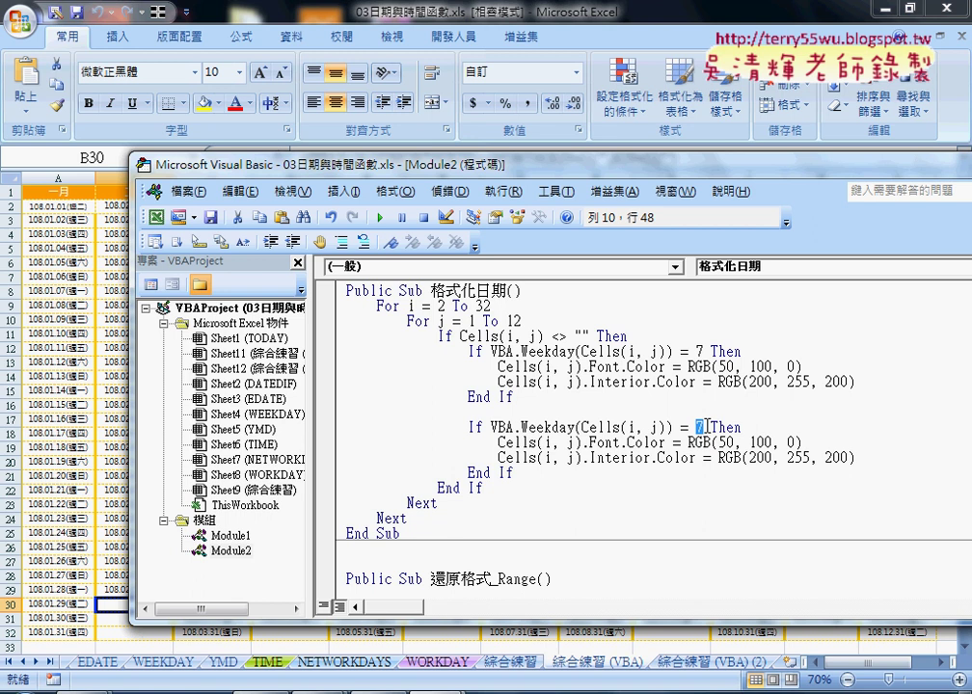
text(1)
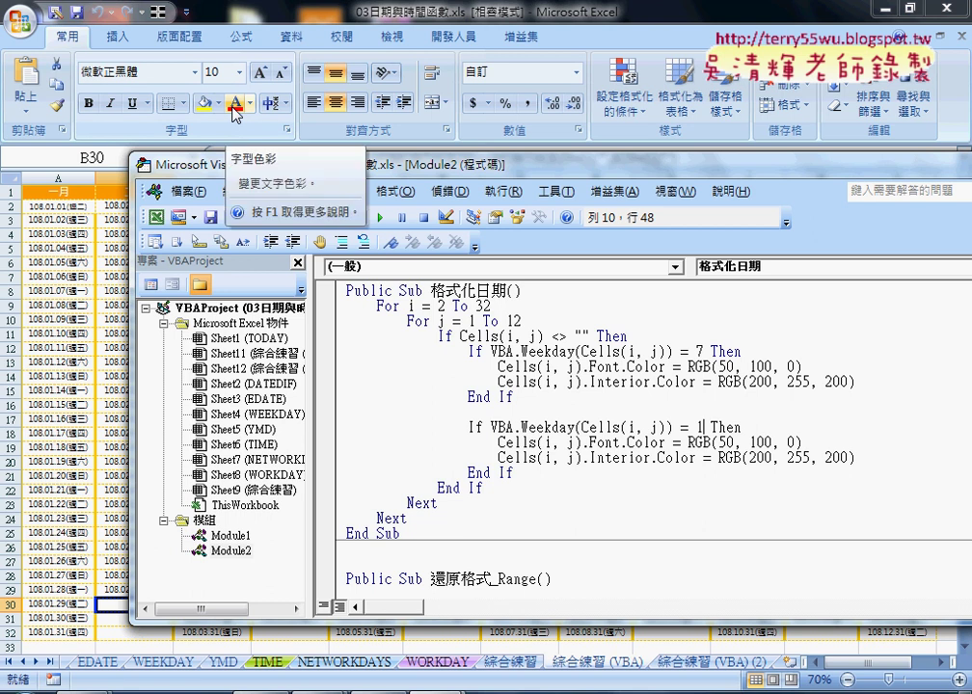
Step: Set the copied block's font colour to pure red, RGB(255, 0, 0)
click(704, 427)
double_click(725, 442)
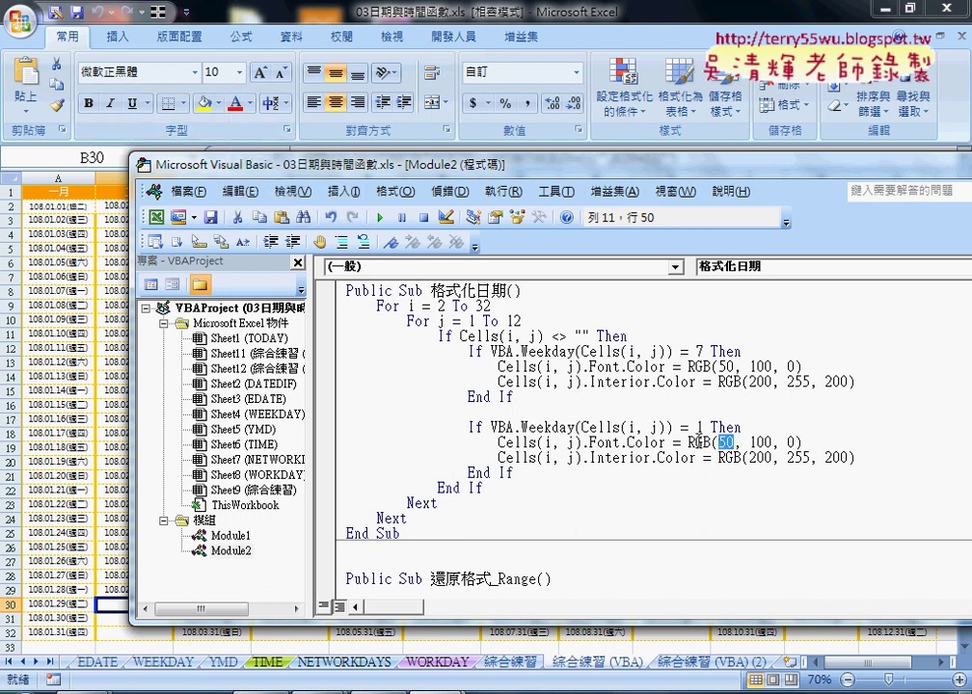
text(255)
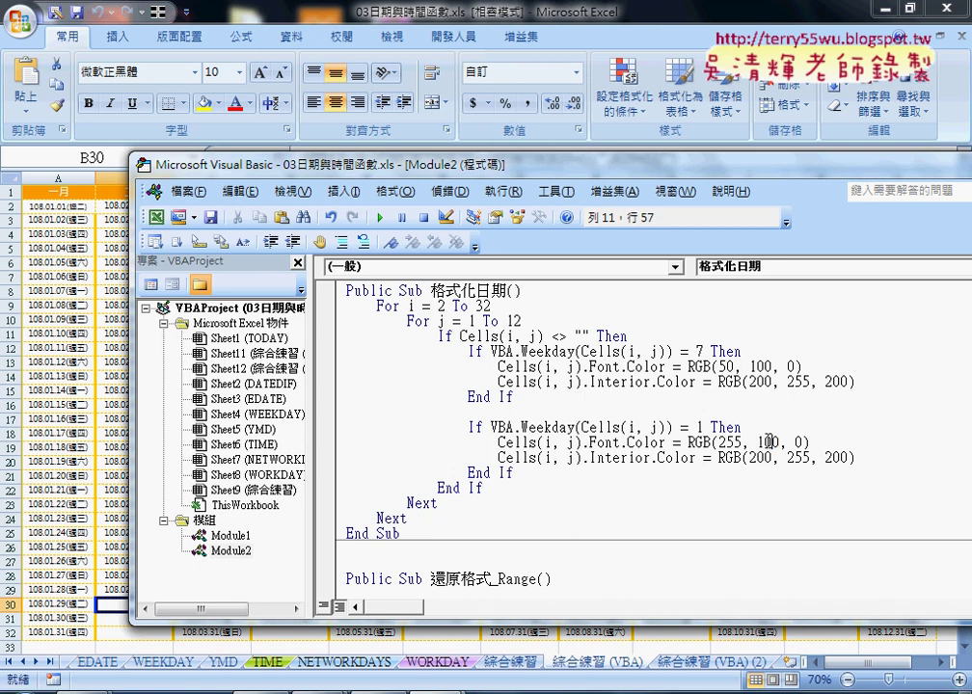
drag(773, 441, 760, 441)
key(Delete)
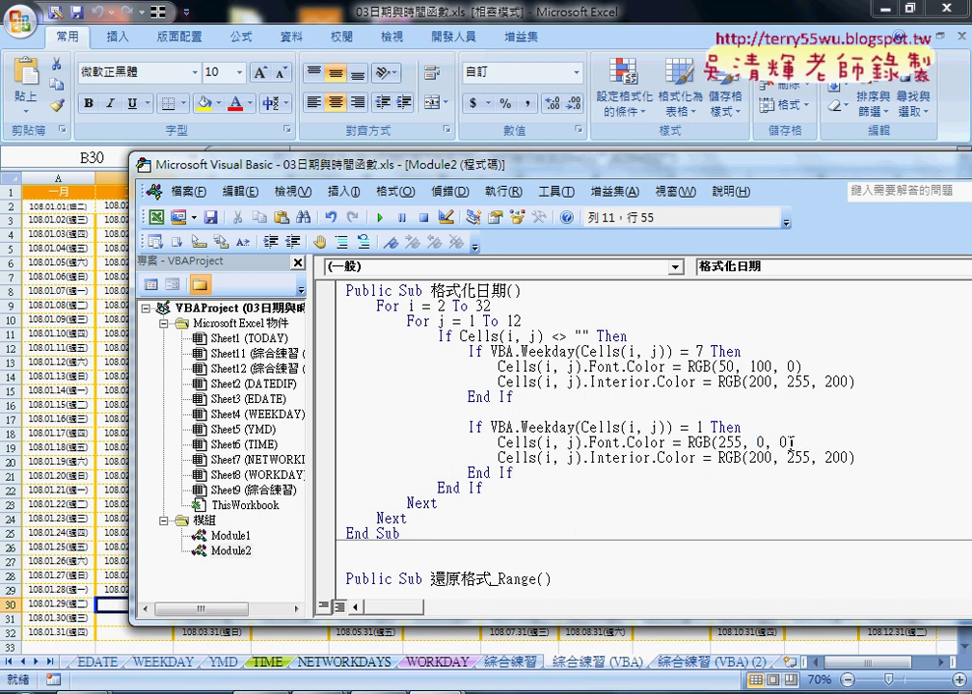
double_click(783, 441)
drag(794, 442, 498, 442)
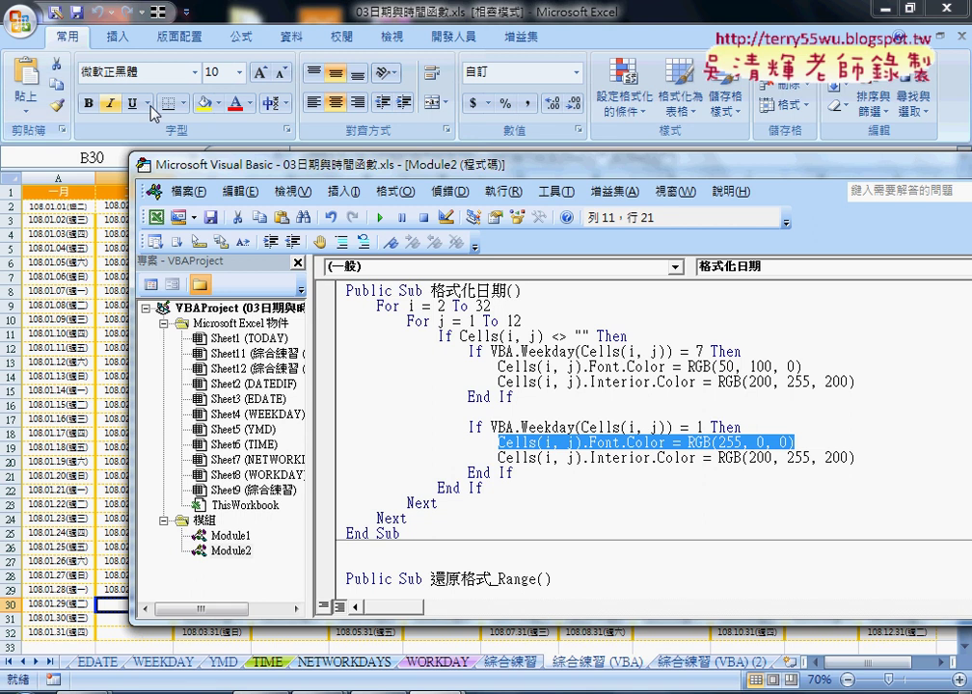
Step: Change the copied block's fill colour to yellow, RGB(255, 255, 0)
double_click(754, 459)
text(255)
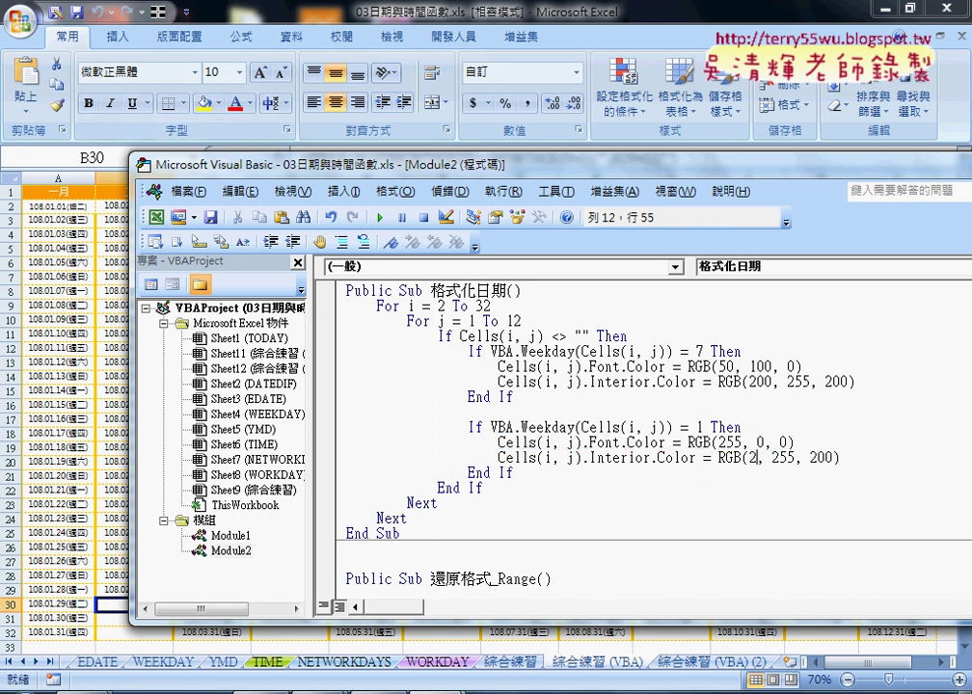
click(804, 458)
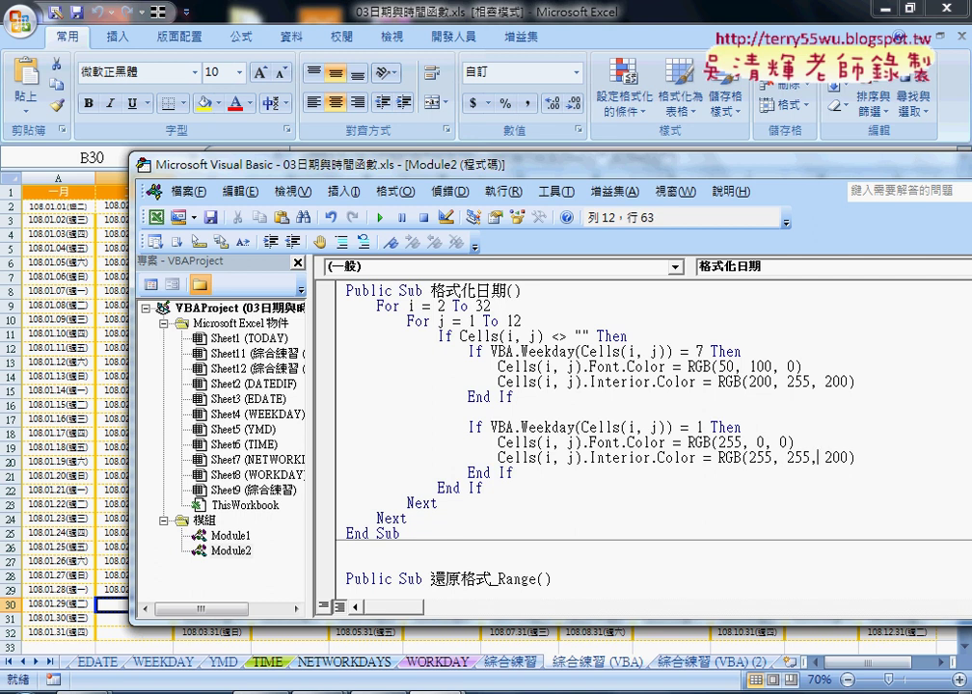
click(826, 458)
key(Delete)
key(Delete)
Step: Run 格式化日期 and check the light-green Saturdays and red-on-yellow Sundays on the calendar
drag(665, 165, 759, 253)
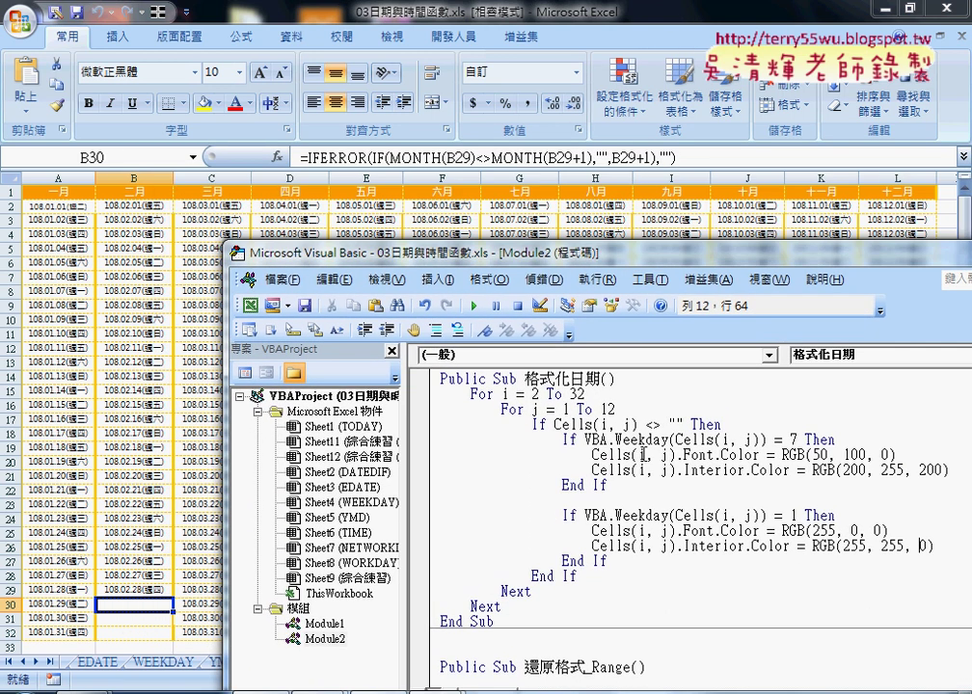
click(599, 454)
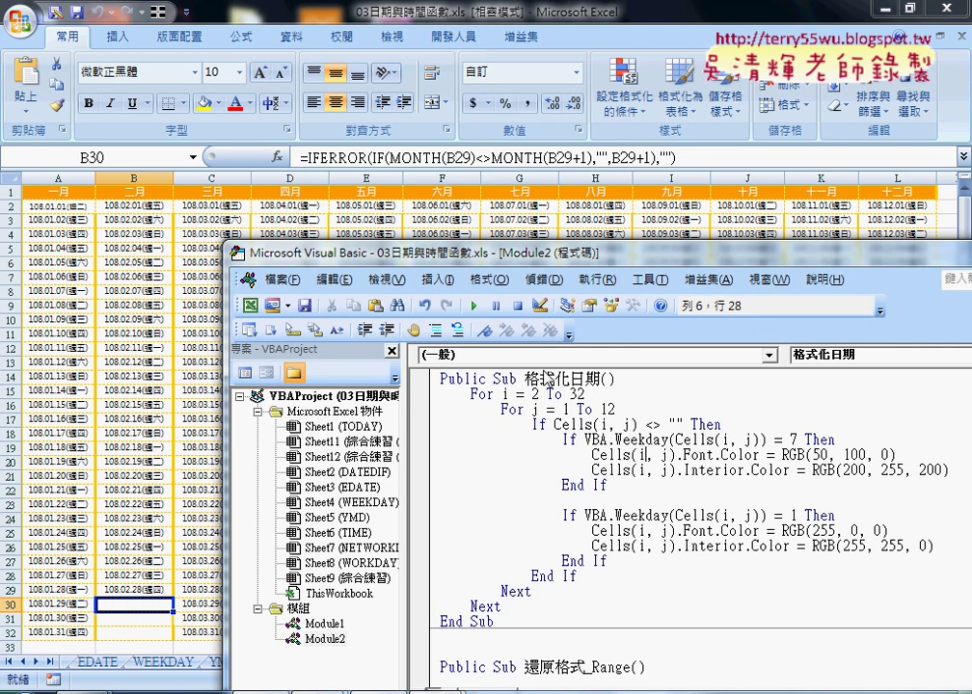
click(475, 305)
drag(493, 255, 482, 532)
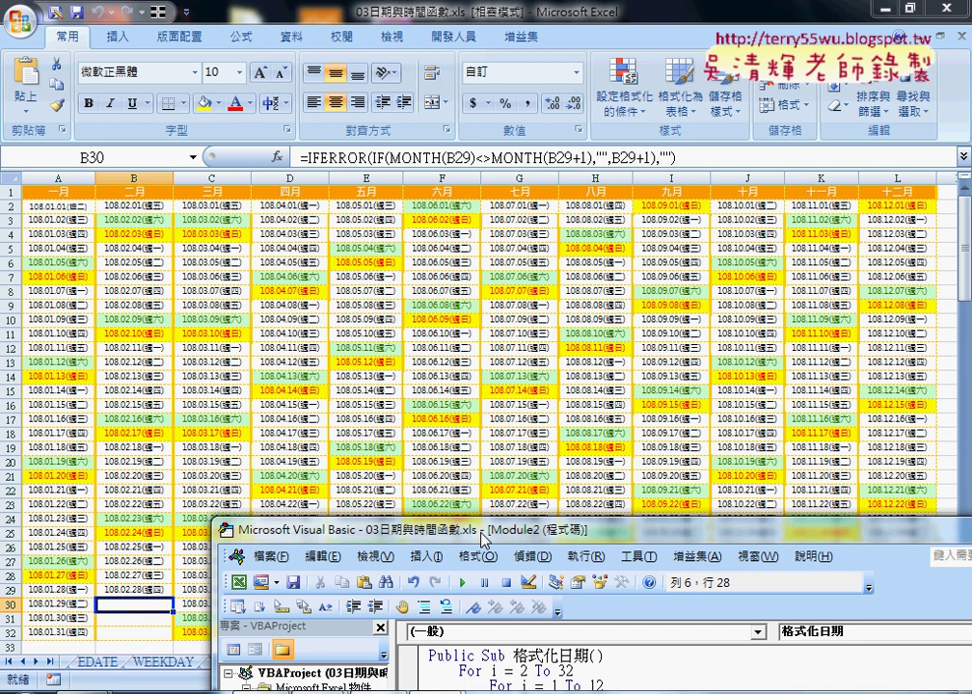
drag(482, 537, 375, 125)
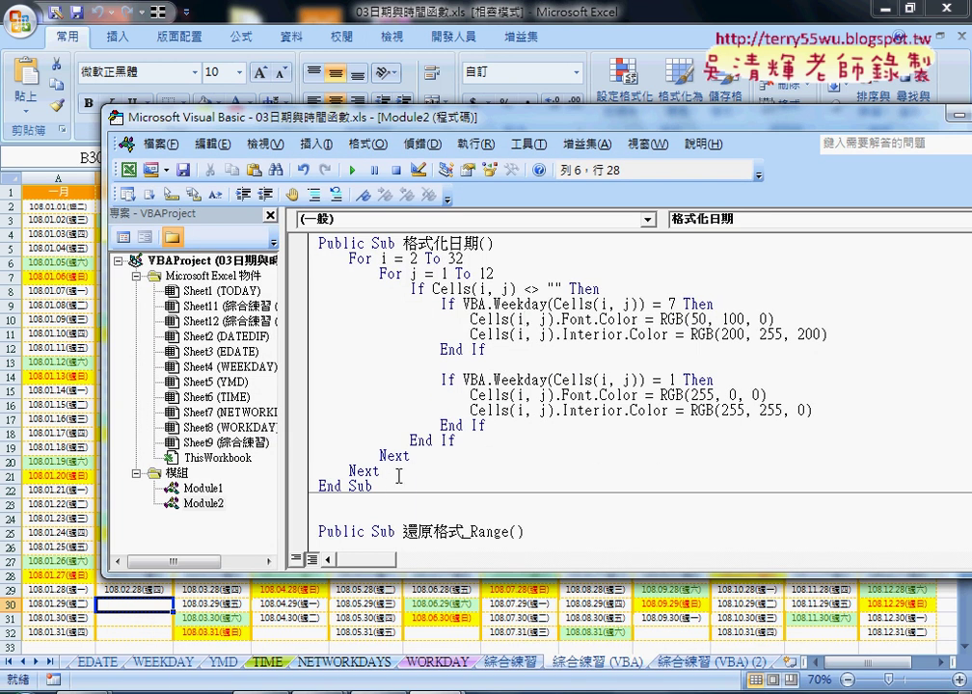
drag(399, 470, 321, 261)
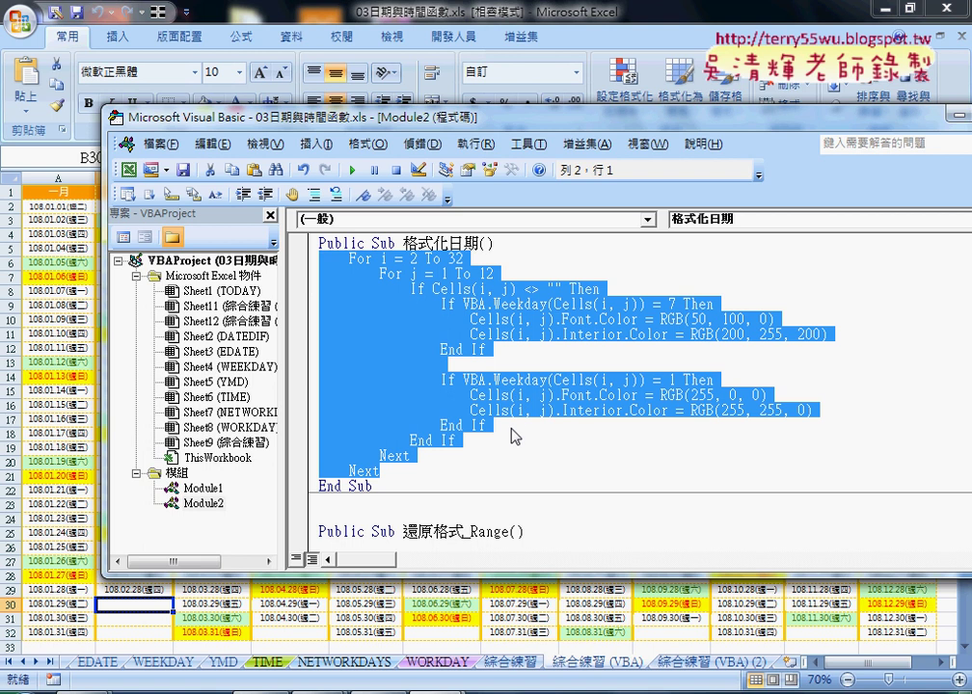
scroll(512, 436, down, 3)
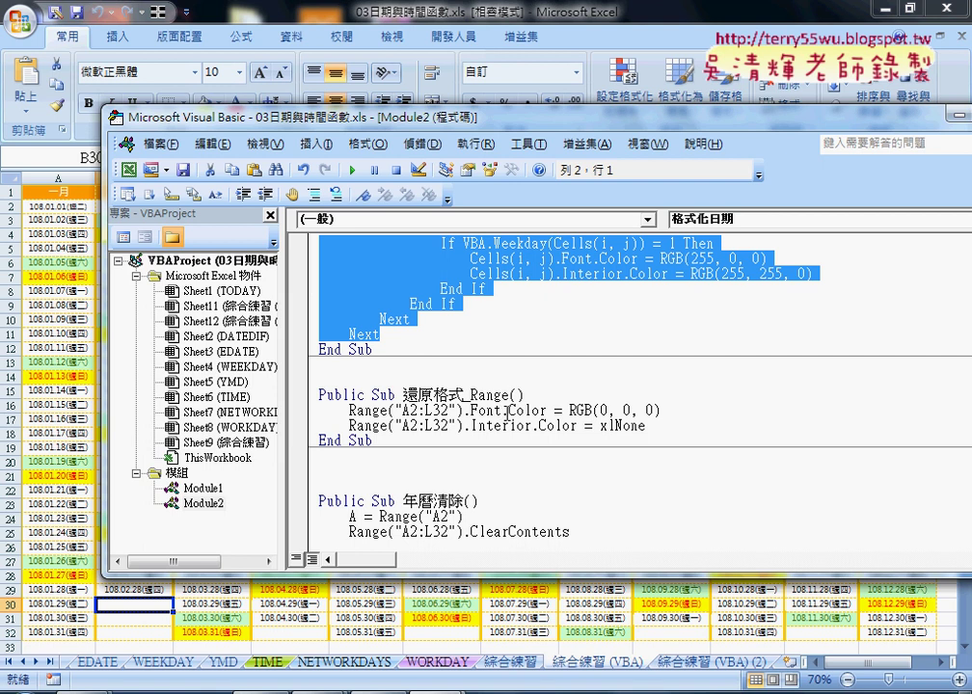
scroll(502, 412, up, 1)
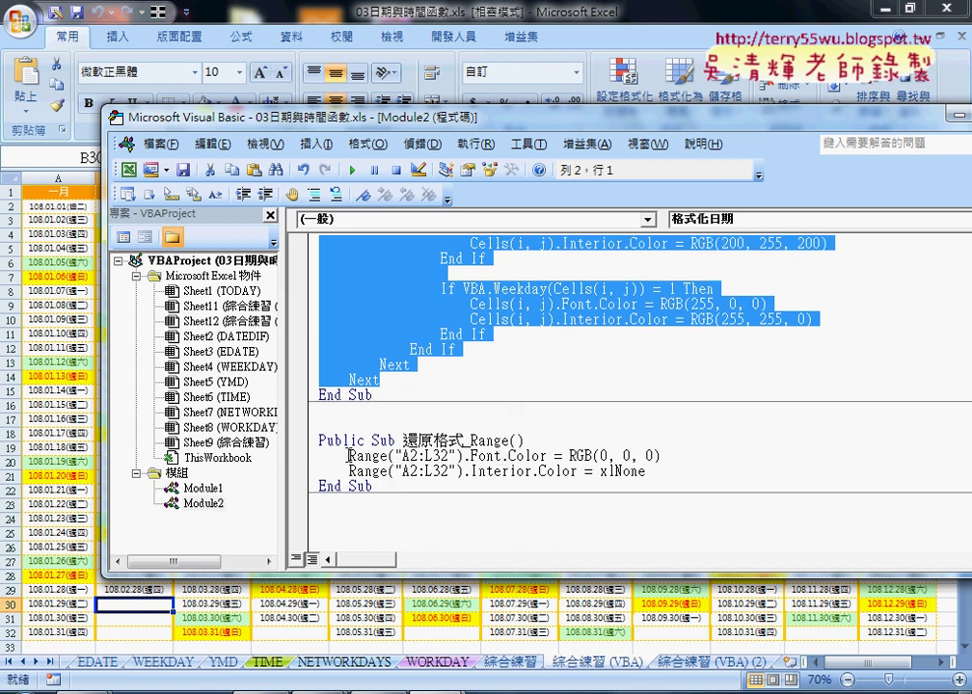
drag(349, 455, 465, 455)
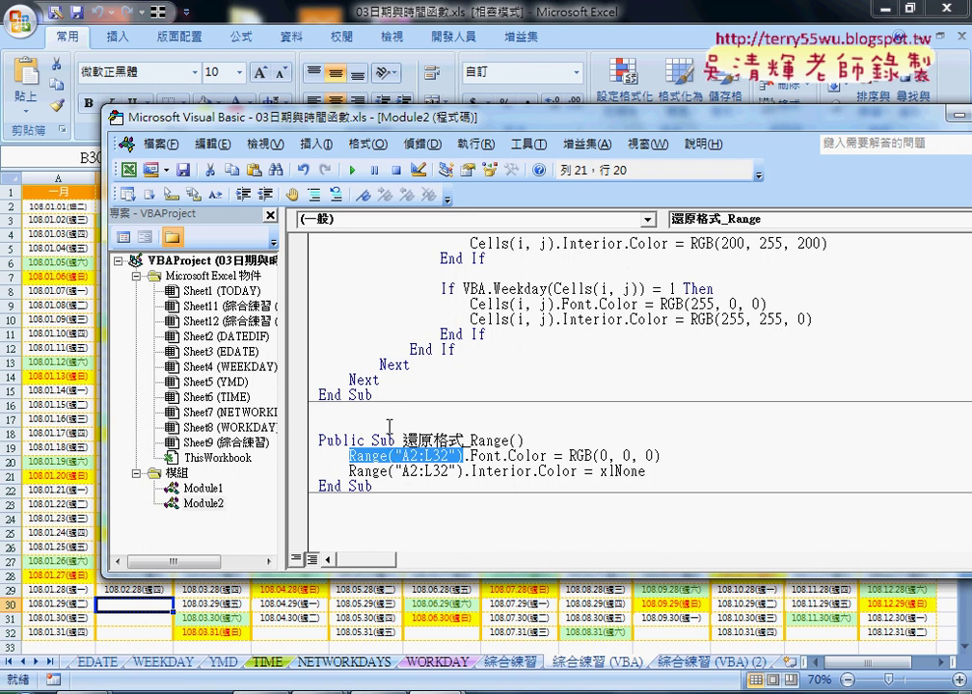
Step: Rewrite the 還原格式_Range font line as .Font.Color = RGB(0, 0, 0)
click(467, 456)
drag(467, 456, 680, 456)
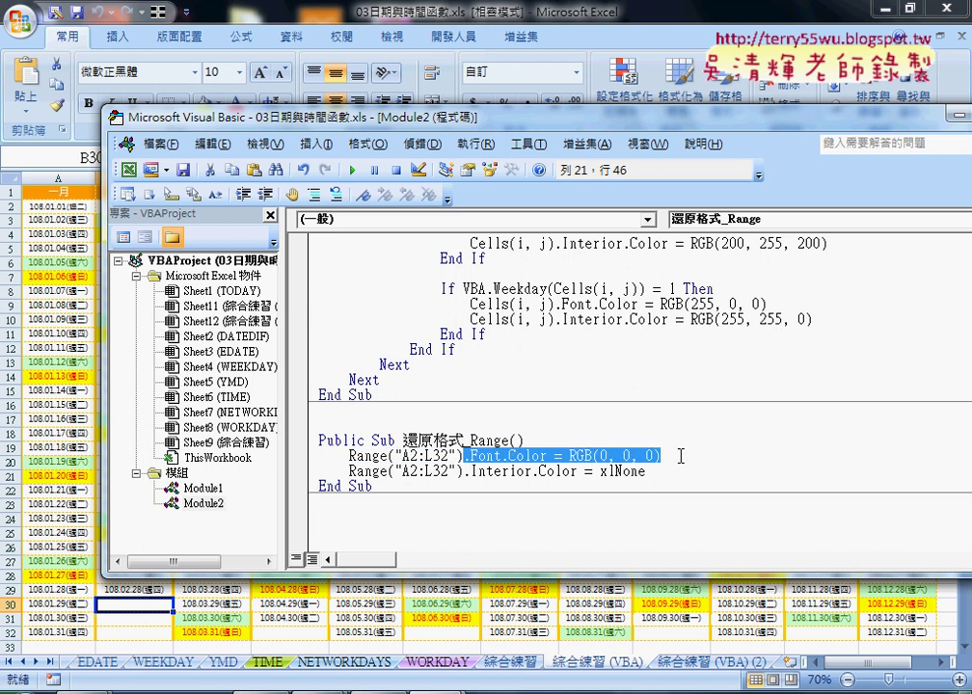
text(.)
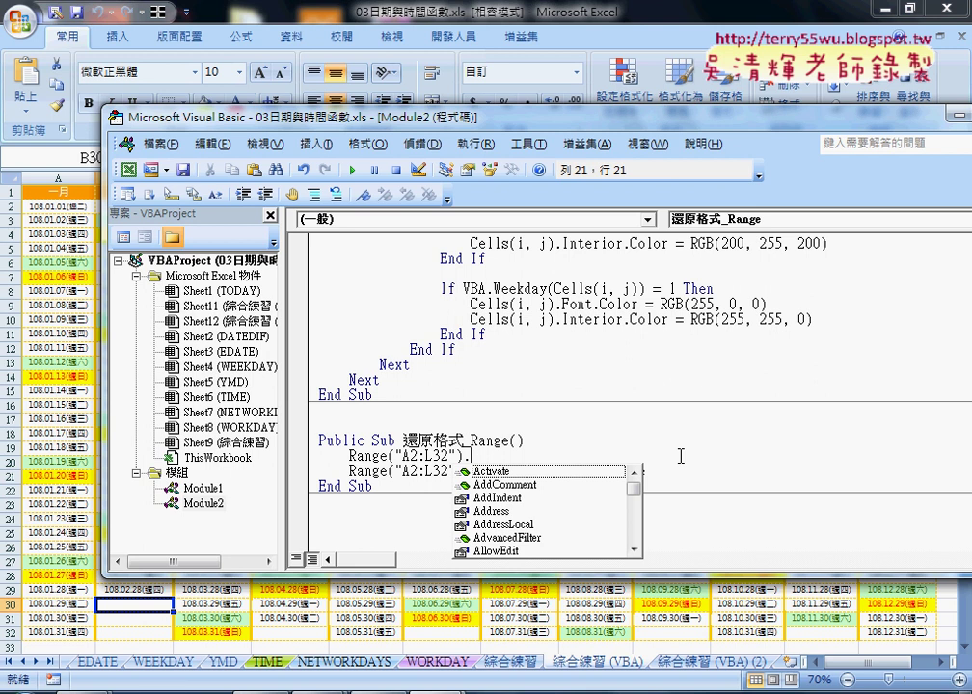
text(f)
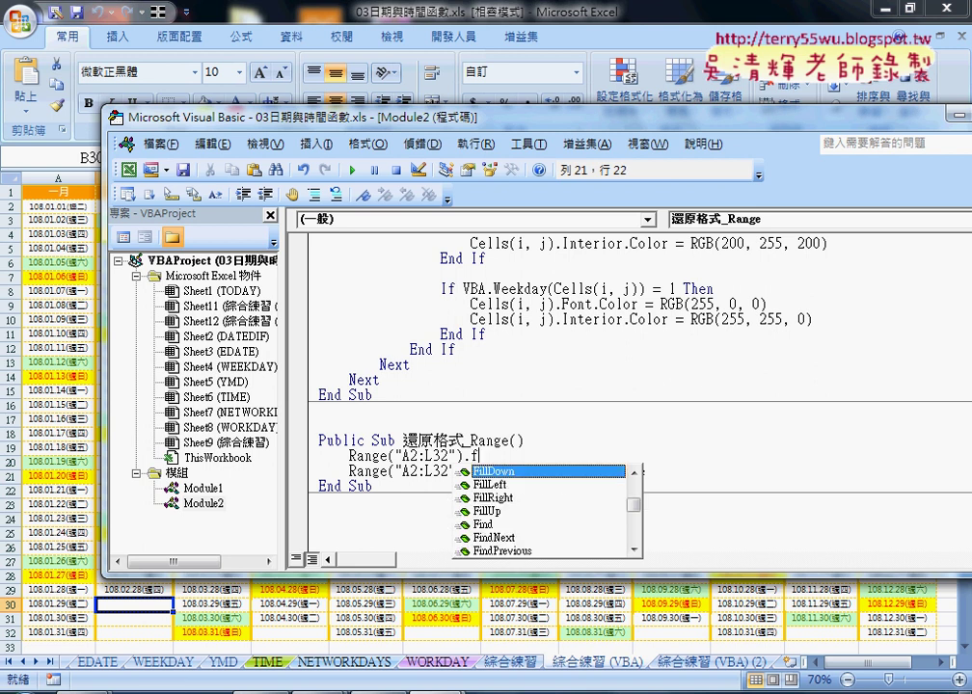
text(on)
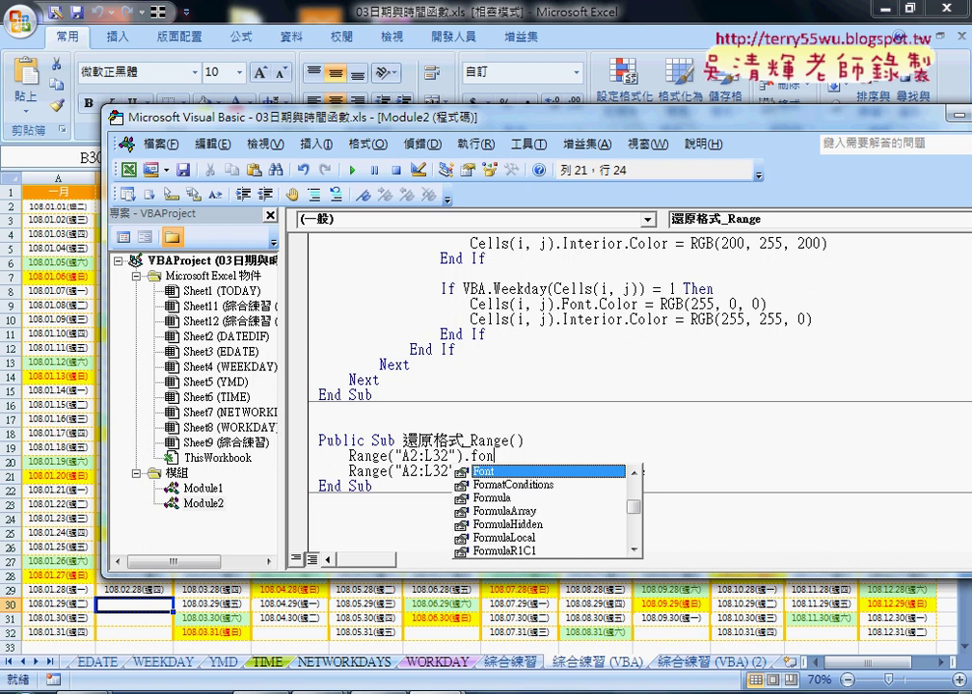
text(t)
key(BackSpace)
text(.)
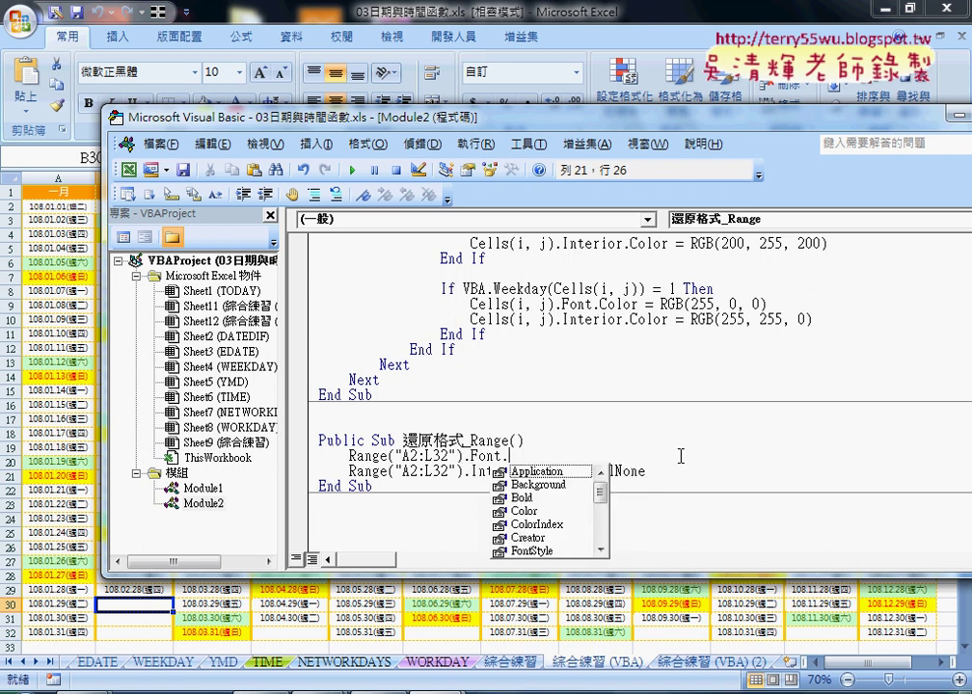
text(c)
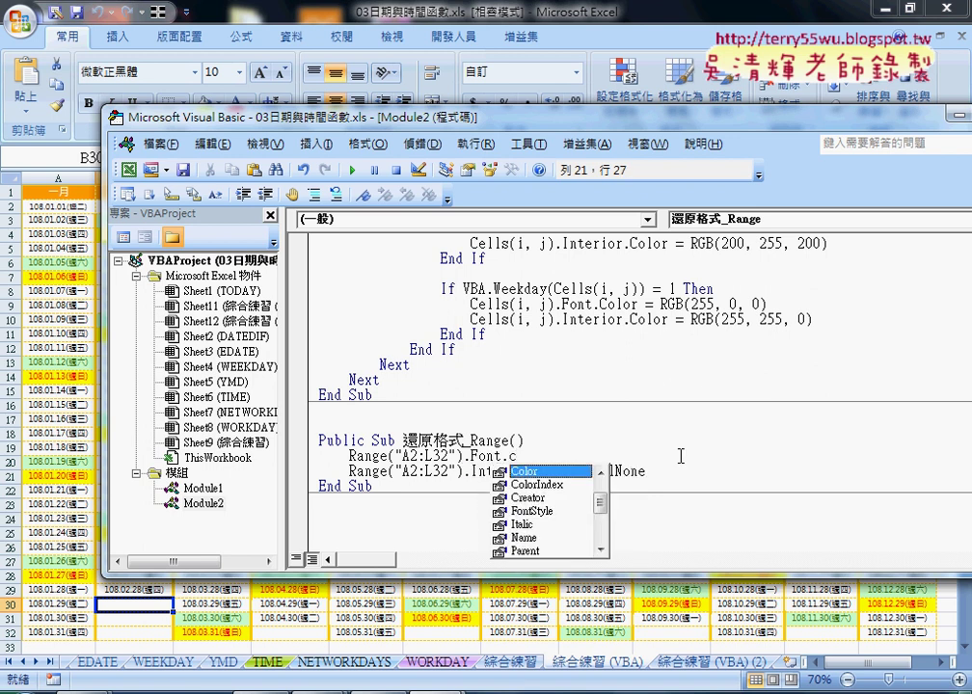
text( =r)
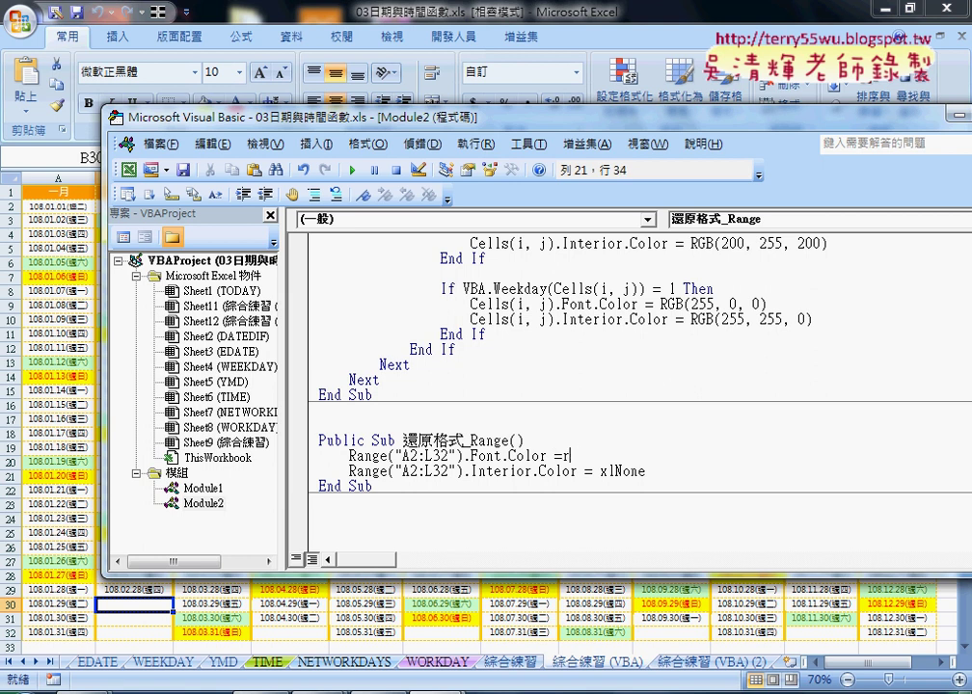
text(gb()
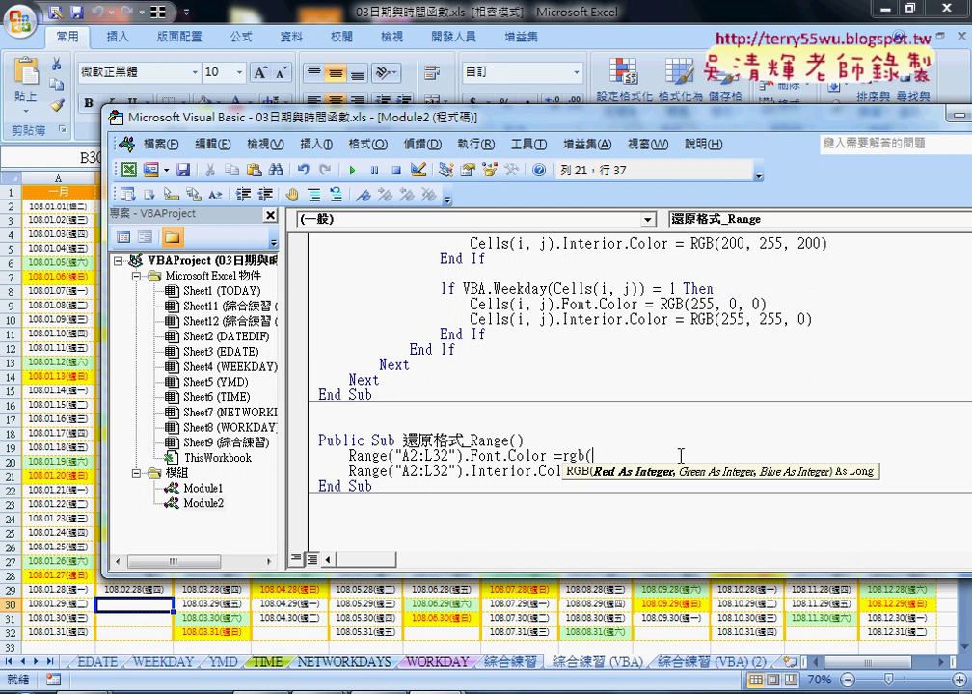
text(0)
text(,)
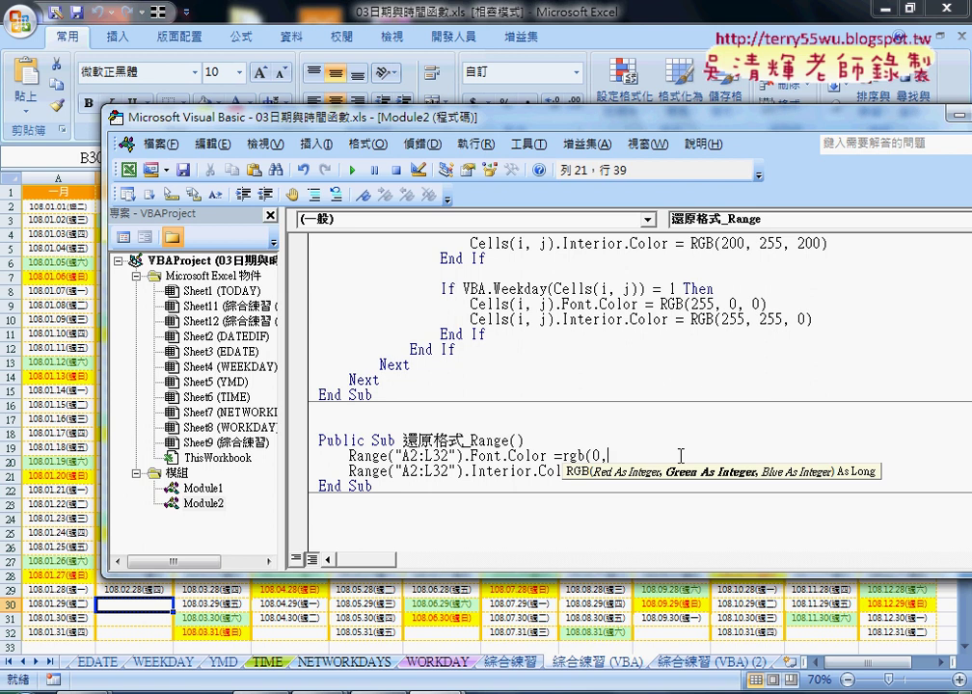
text(0,)
text(0)
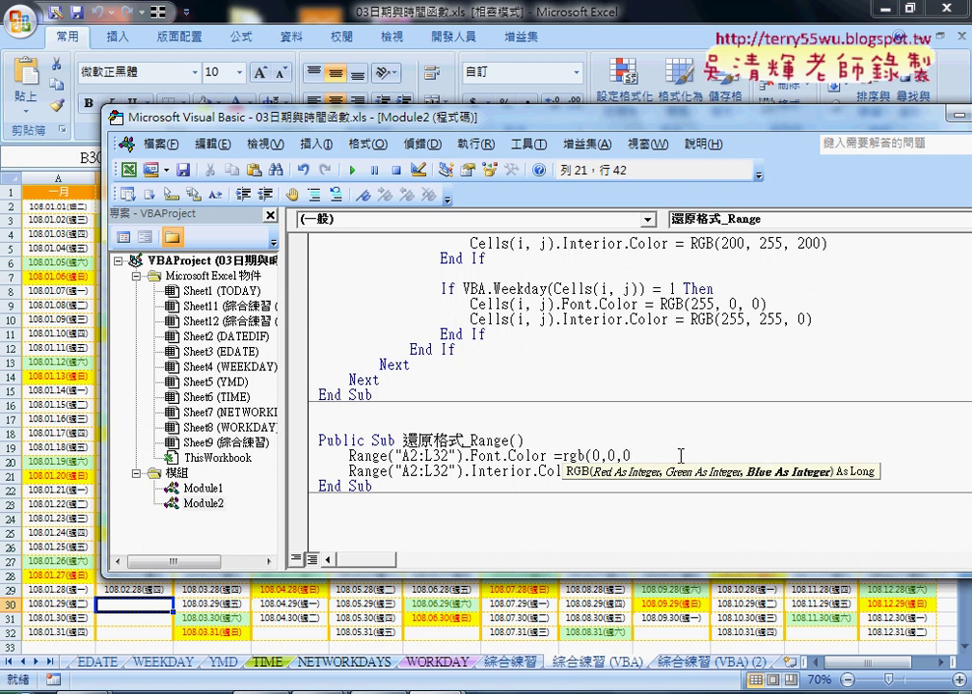
text())
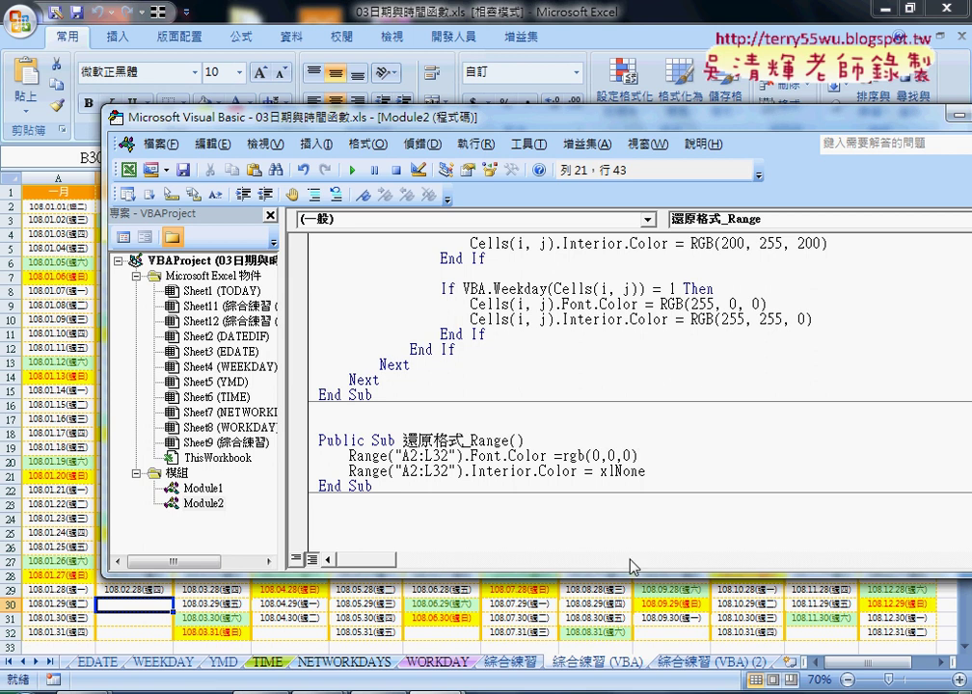
Step: Retype xlNone on the Interior.Color line and shift the code window right
click(575, 500)
drag(463, 471, 646, 472)
click(608, 472)
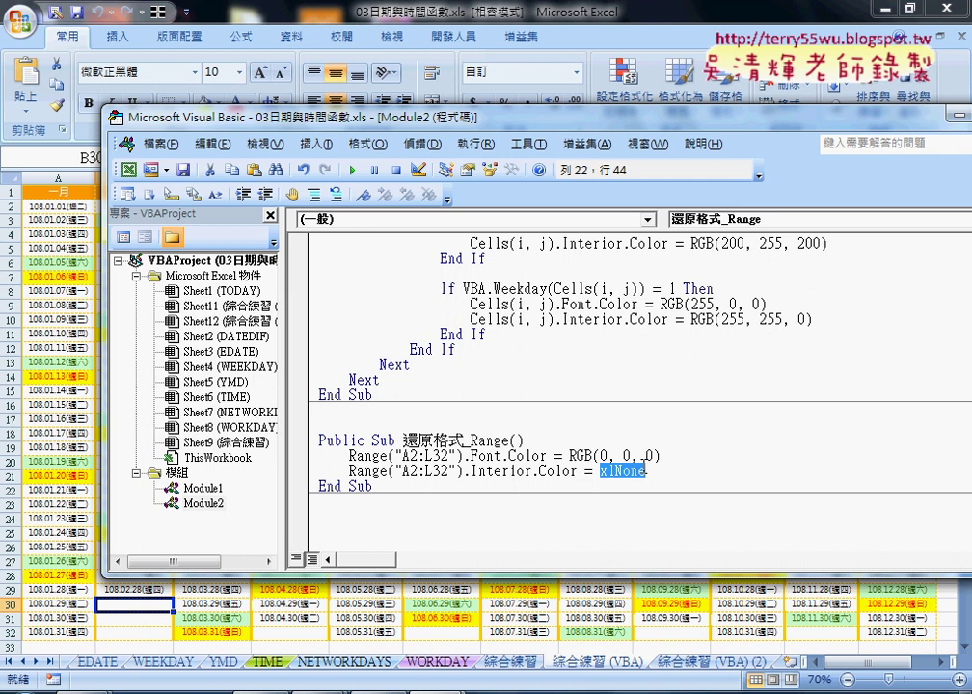
key(Delete)
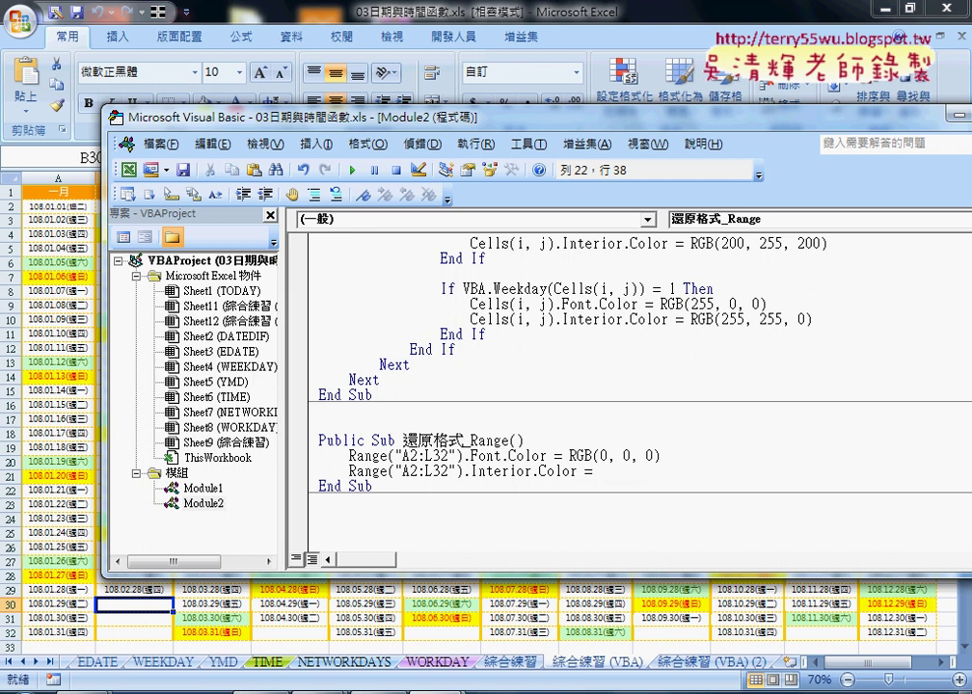
text(xl)
text(none)
key(Down)
click(608, 471)
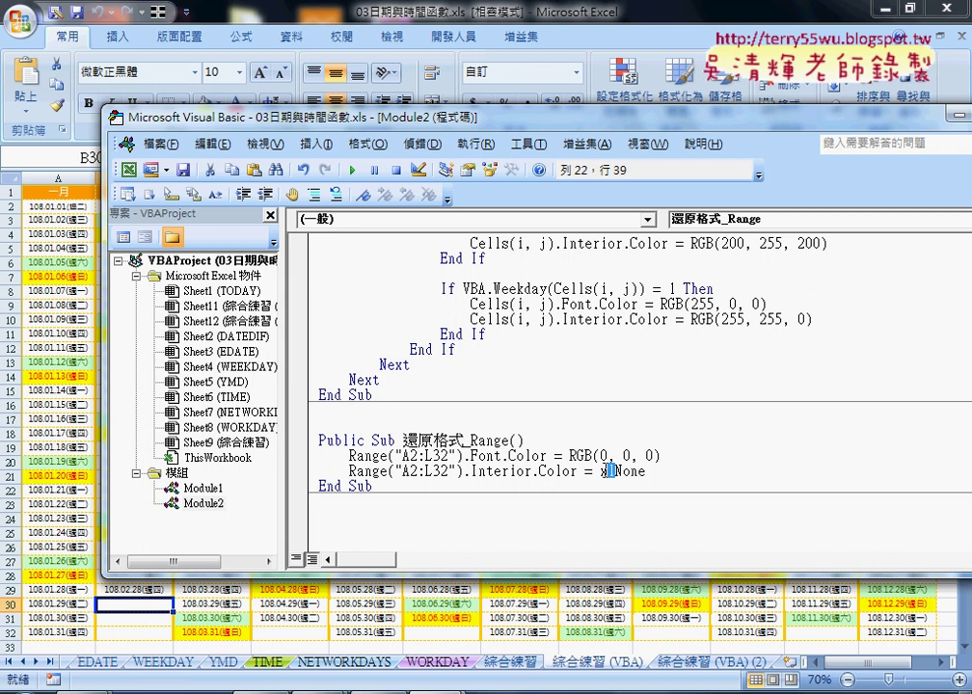
key(shift+Left)
click(647, 471)
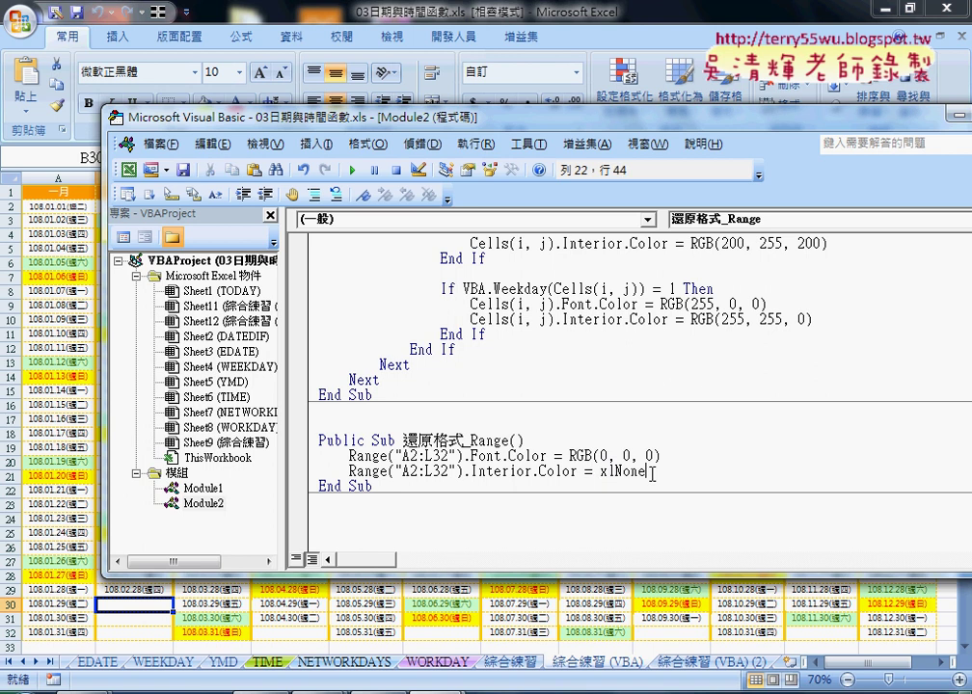
drag(512, 117, 669, 125)
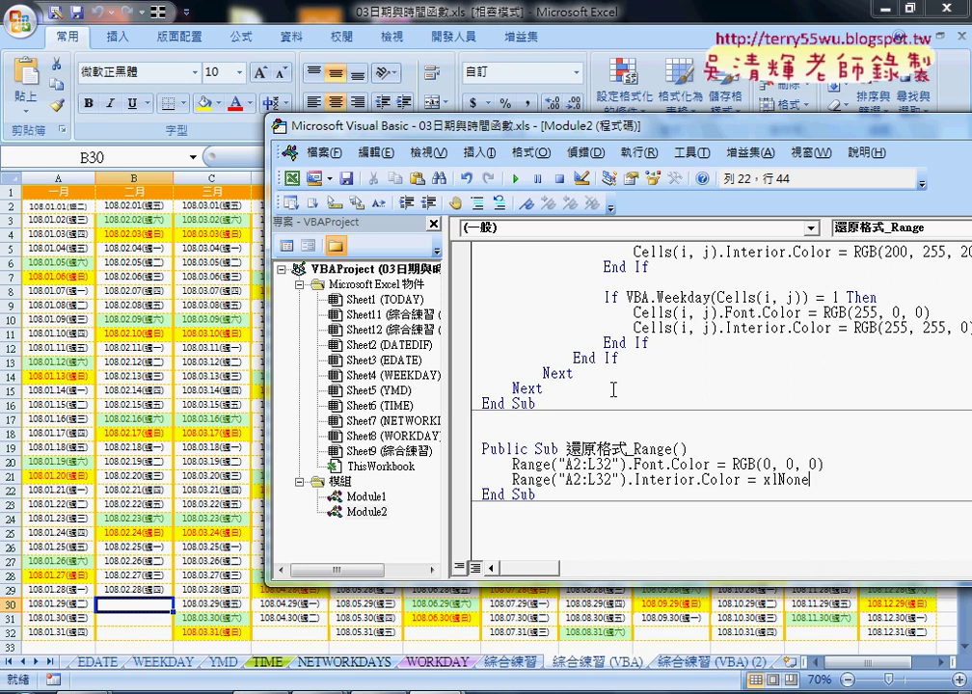
Step: Run 還原格式_Range to reset A2:L32 to black text with no fill
click(593, 464)
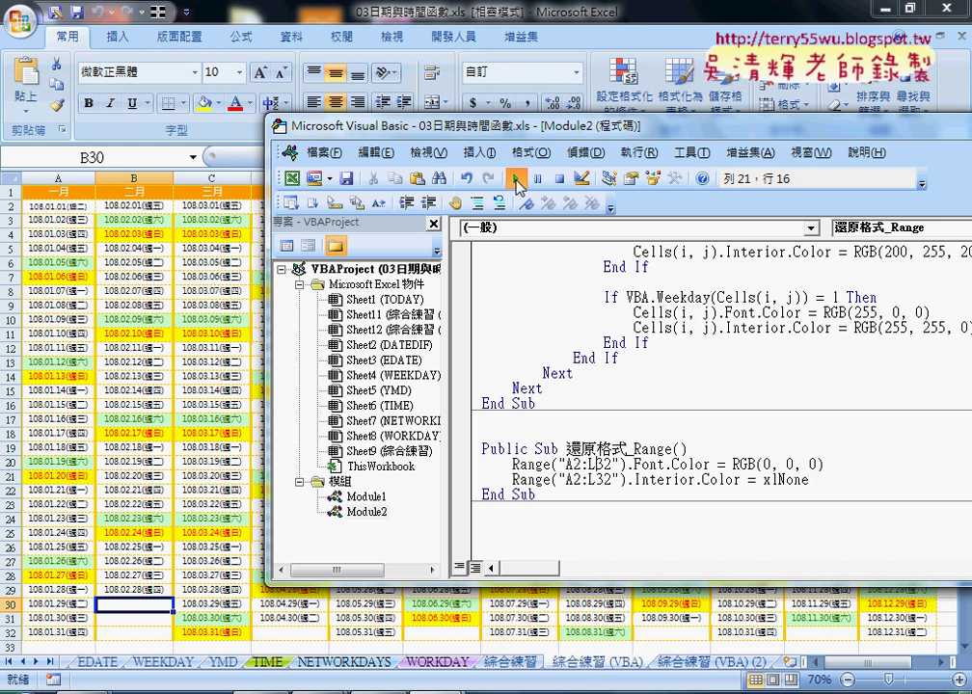
click(518, 185)
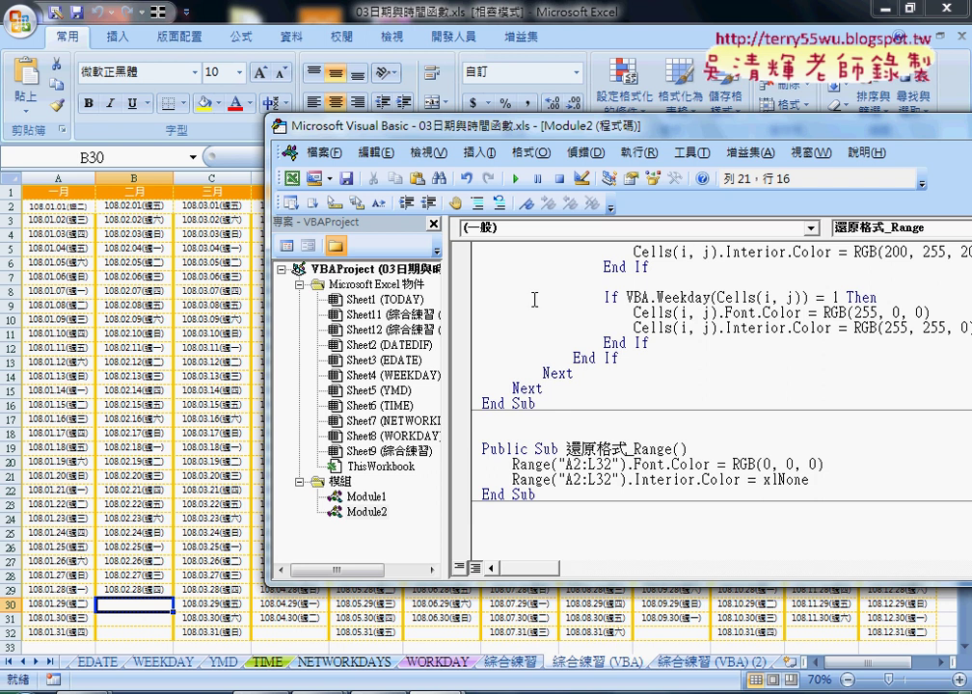
click(549, 403)
Step: Paste a copy of the 格式化日期 macro and rename the copy 還原格式
key(ctrl+shift+Home)
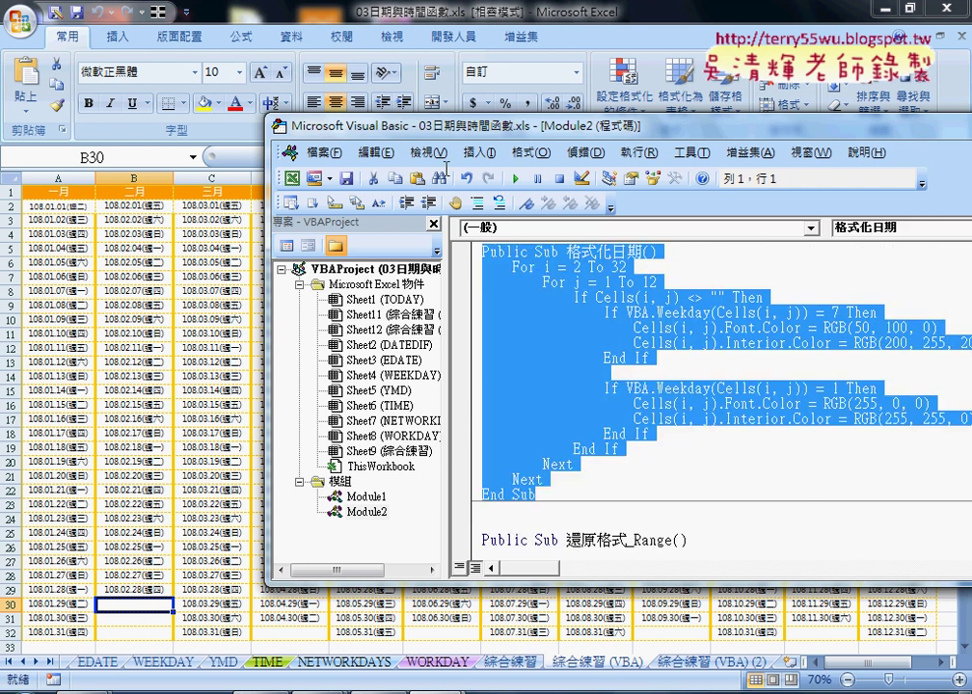
key(ctrl+c)
click(493, 511)
key(ctrl+v)
scroll(638, 446, down, 3)
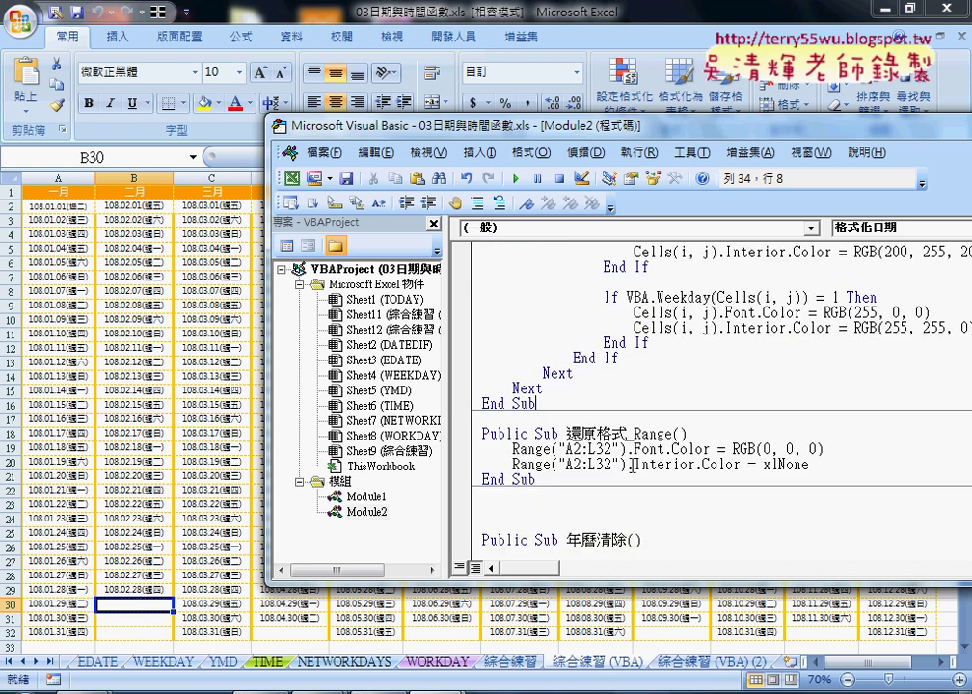
double_click(589, 437)
right_click(584, 347)
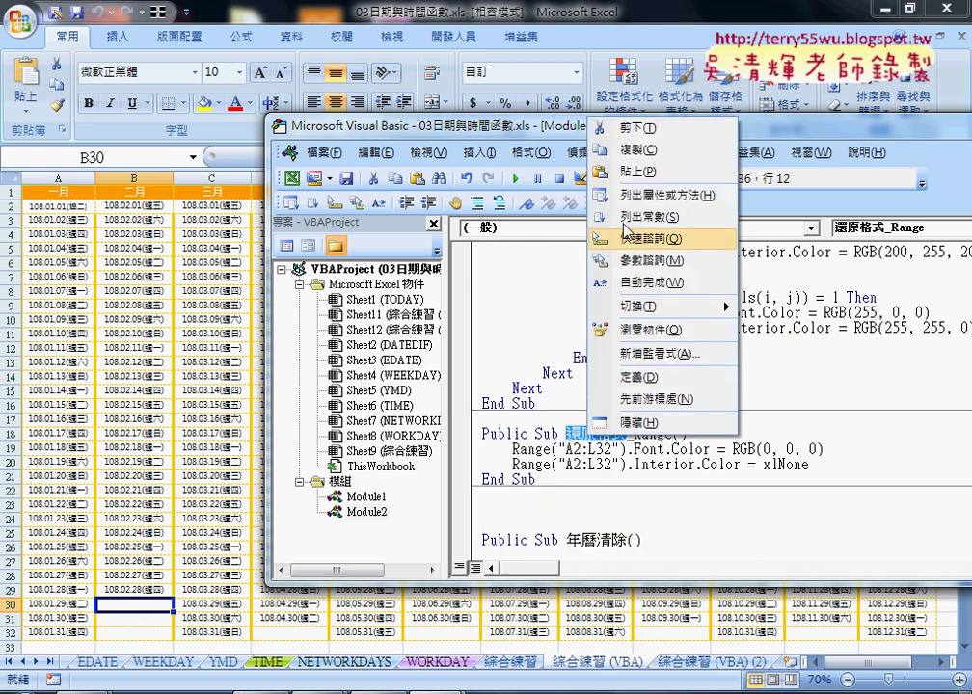
key(Escape)
scroll(582, 318, up, 2)
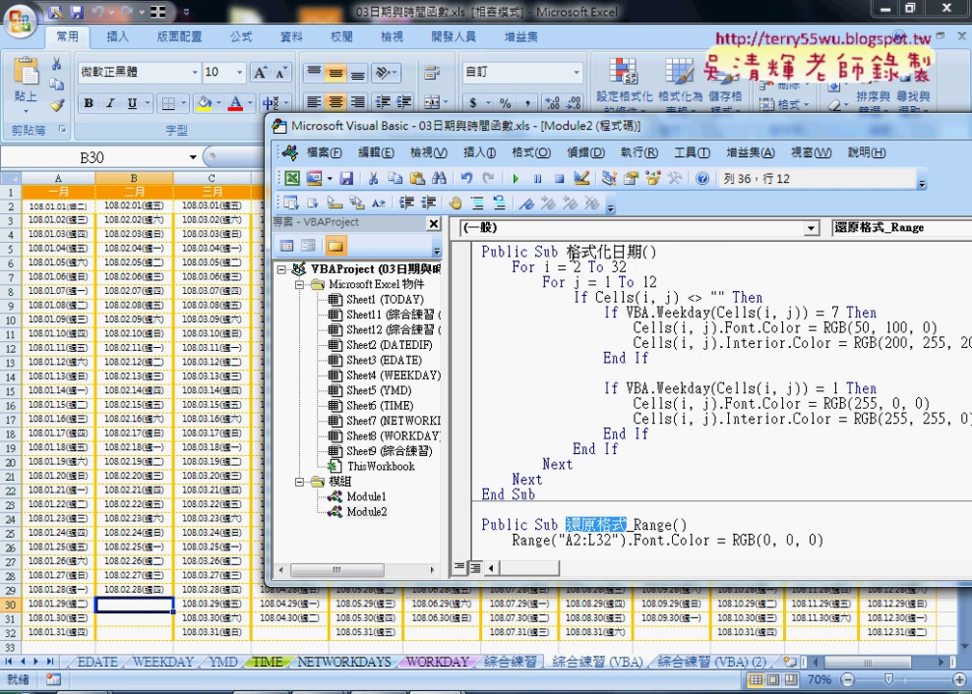
double_click(616, 252)
right_click(630, 261)
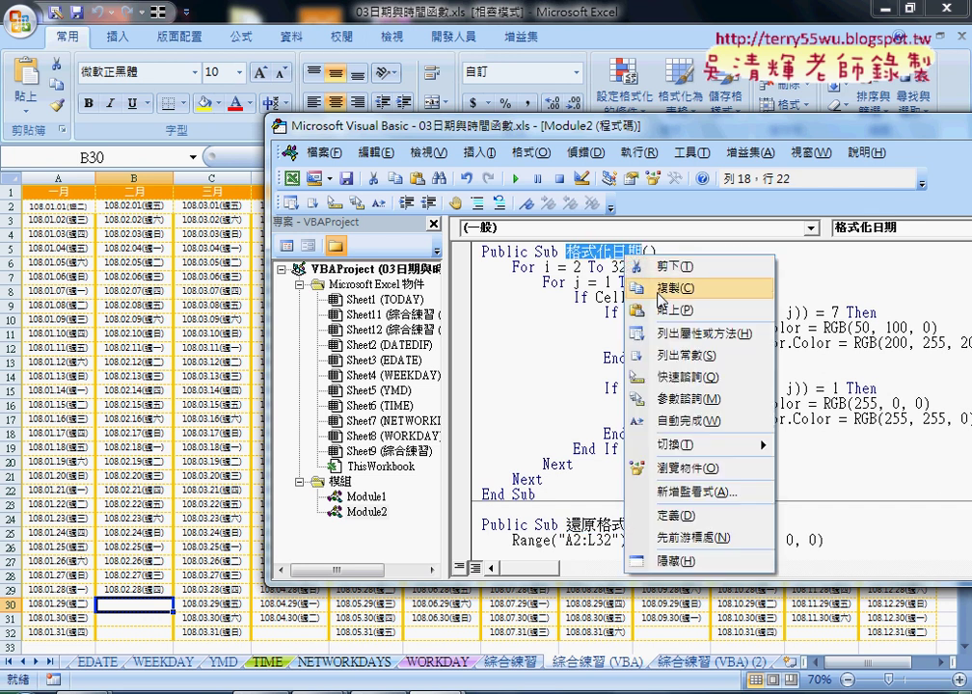
click(684, 304)
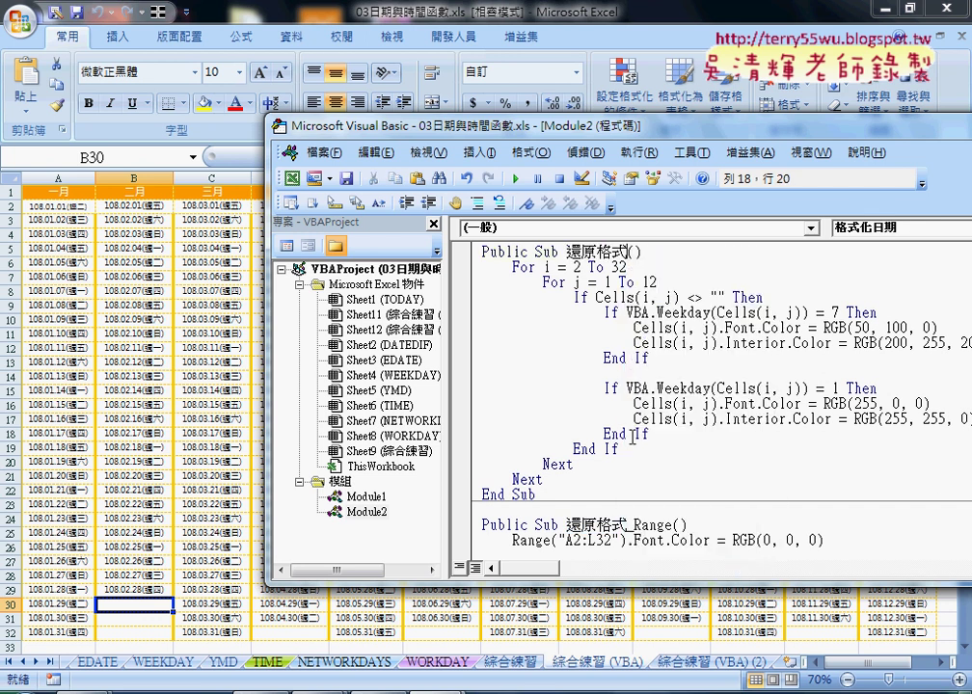
Step: Remove both Weekday If blocks from 還原格式 and outdent the two colour lines
drag(651, 433, 462, 312)
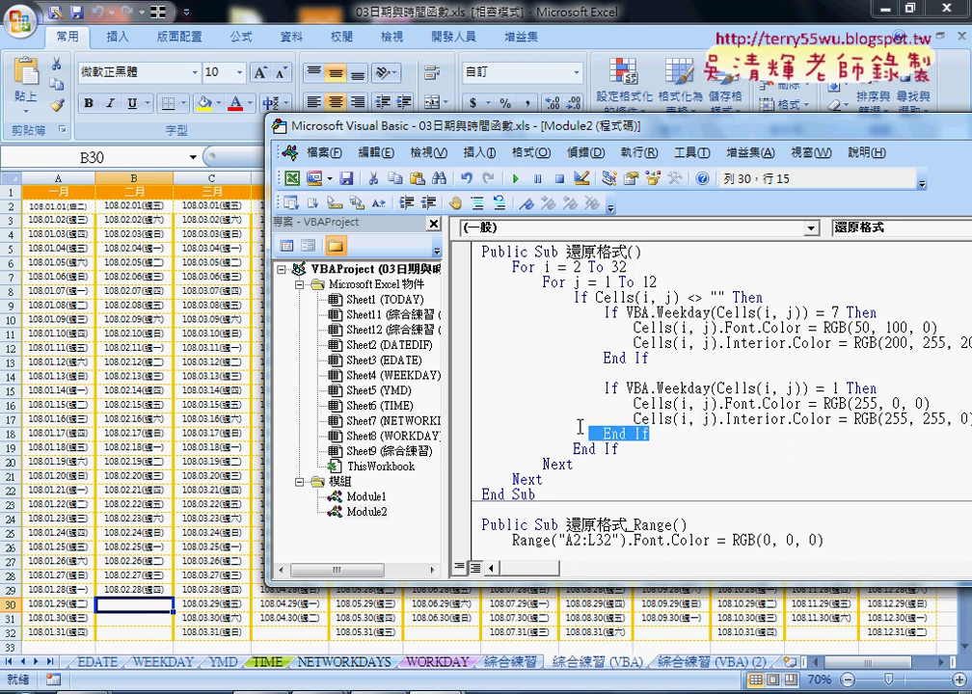
drag(651, 434, 482, 373)
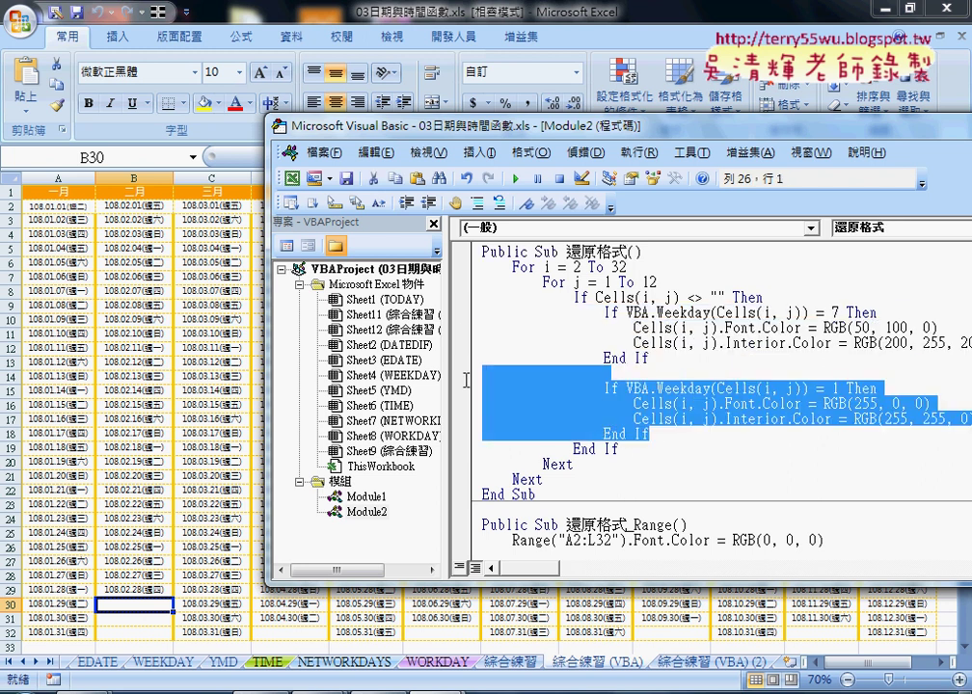
key(Delete)
key(BackSpace)
key(shift+Home)
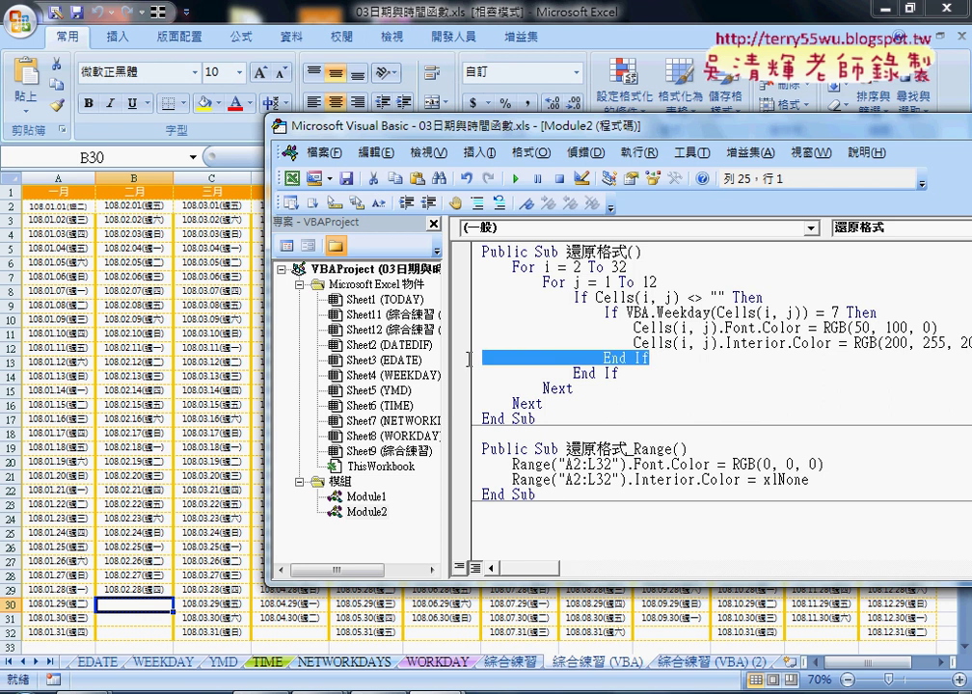
key(Delete)
drag(901, 314, 482, 313)
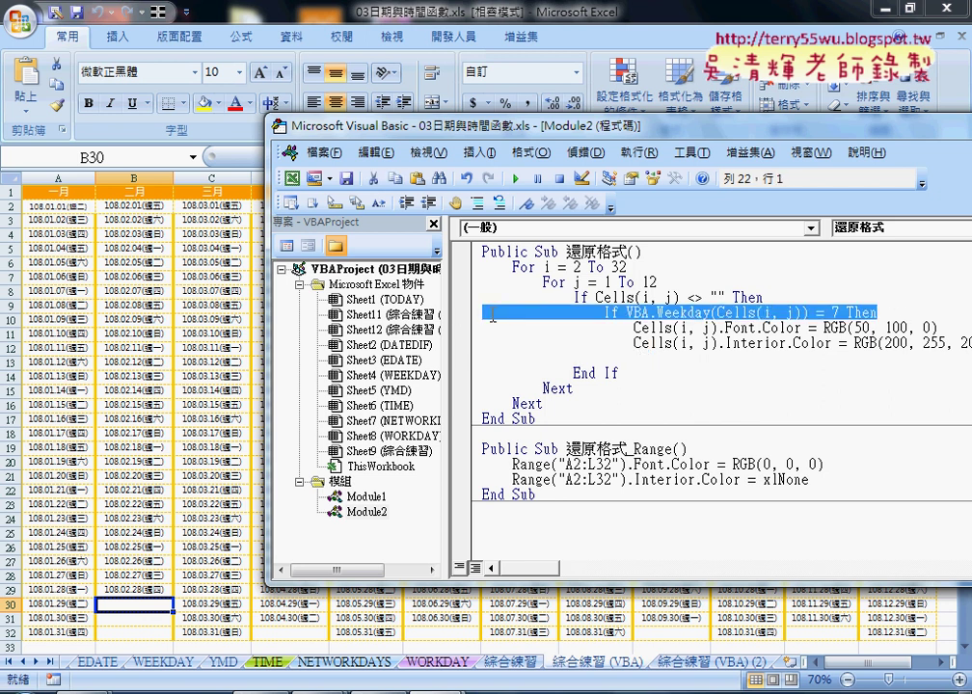
key(Delete)
click(522, 343)
key(Delete)
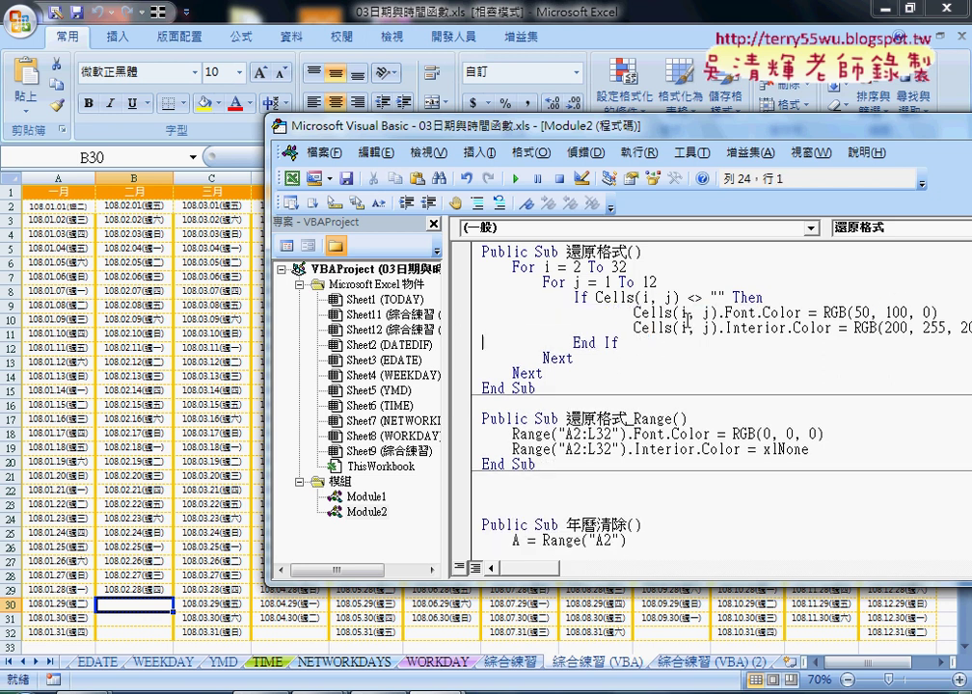
drag(644, 328, 442, 318)
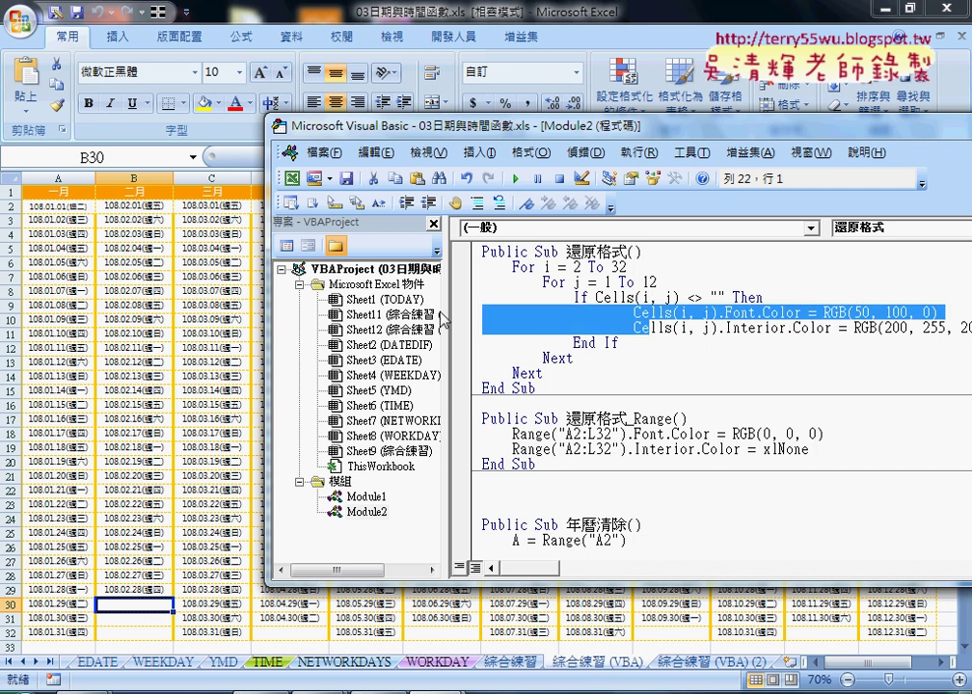
key(shift+Tab)
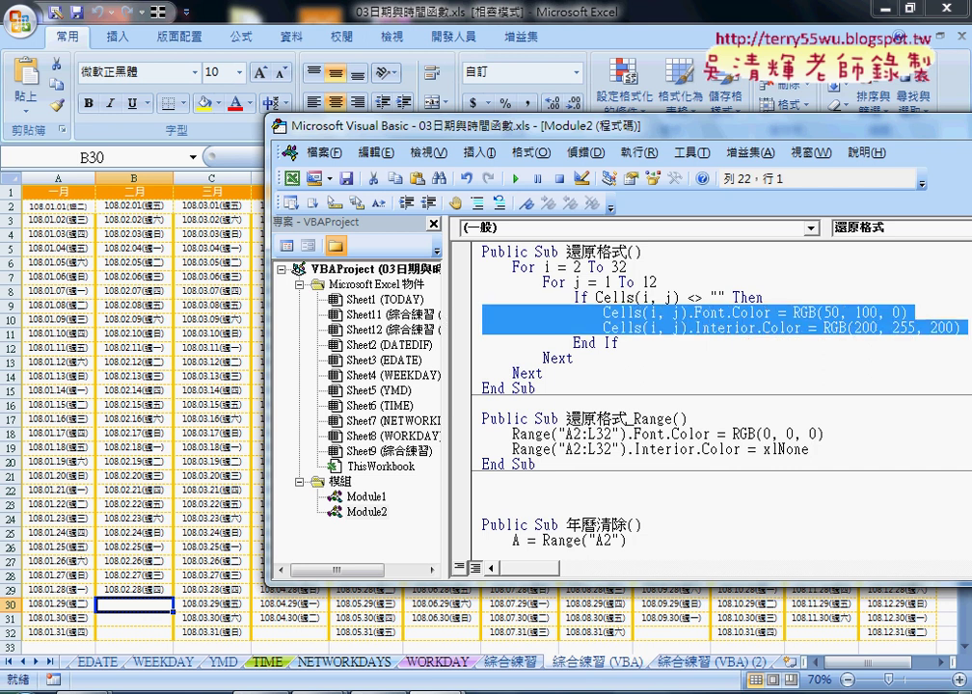
Step: Change the font colour to black, RGB(0, 0, 0)
click(834, 312)
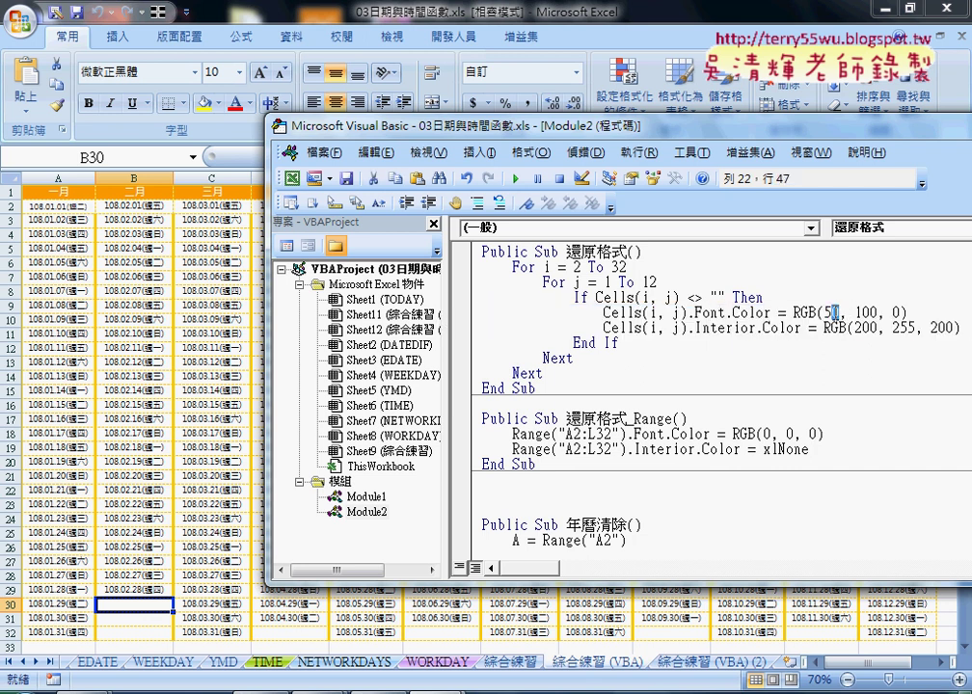
double_click(835, 312)
text(0)
click(871, 312)
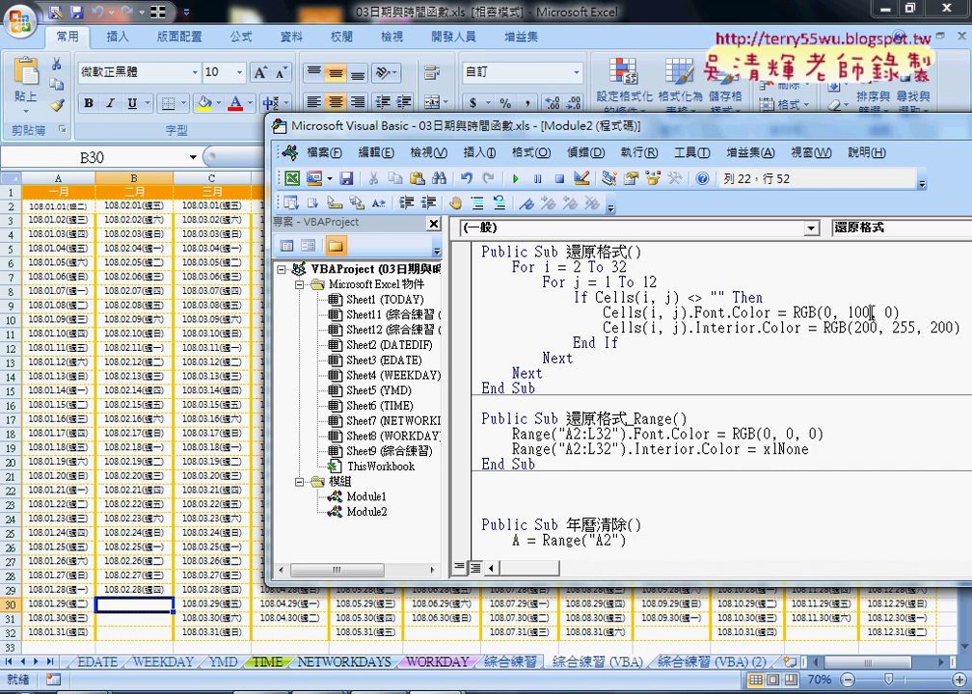
double_click(868, 313)
text(0)
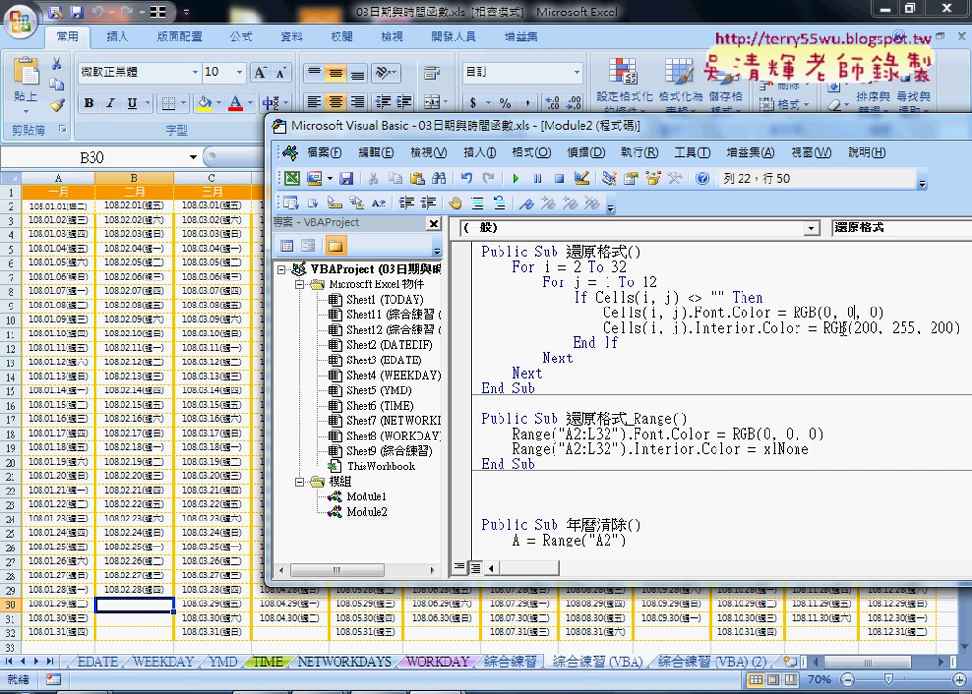
Step: Replace the RGB(200, 255, 200) fill with xlNone copied from the range reset macro
click(842, 329)
drag(808, 449, 760, 453)
key(ctrl+c)
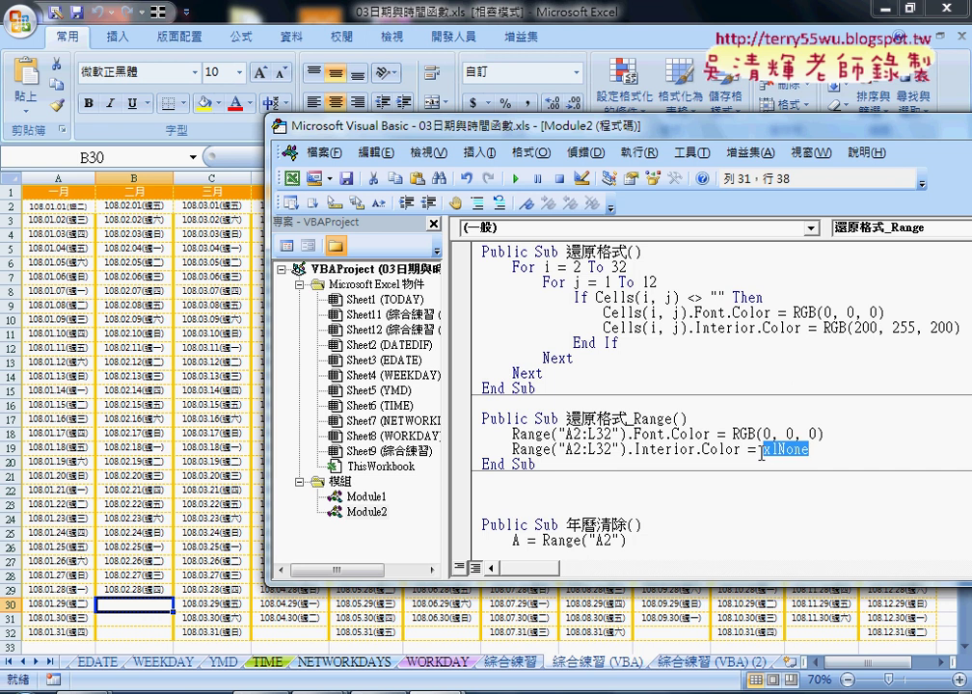
right_click(760, 453)
key(Escape)
drag(824, 328, 959, 326)
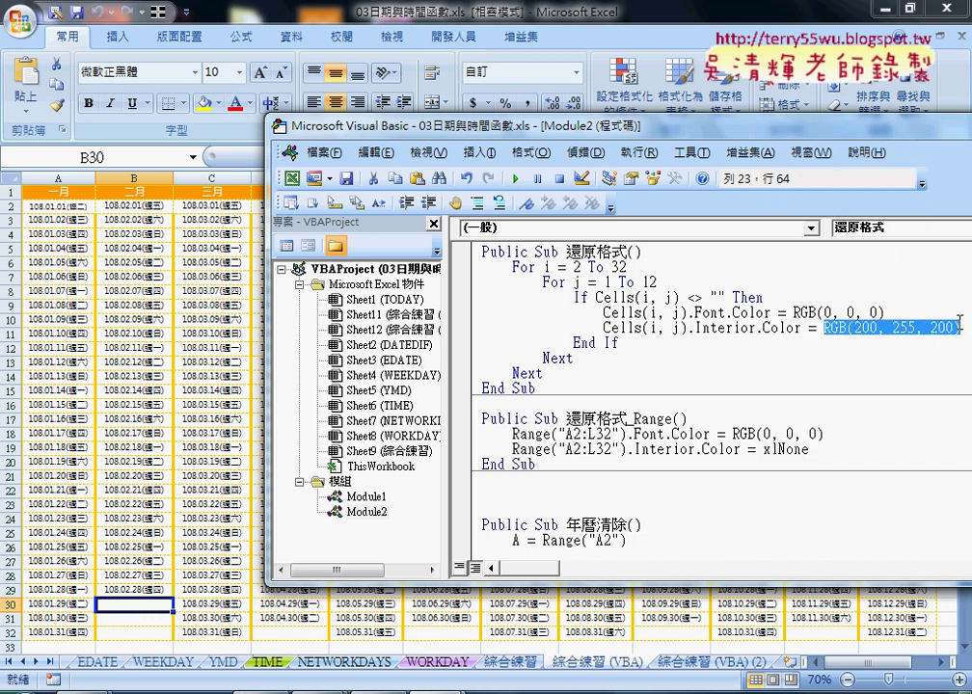
key(ctrl+v)
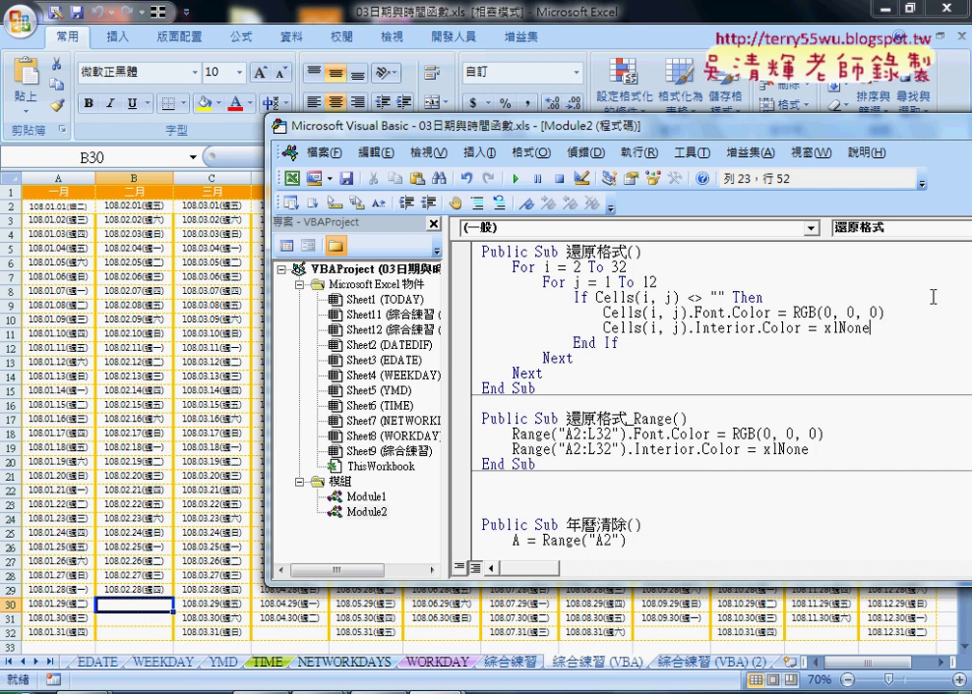
scroll(735, 234, up, 1)
scroll(761, 368, up, 1)
click(699, 286)
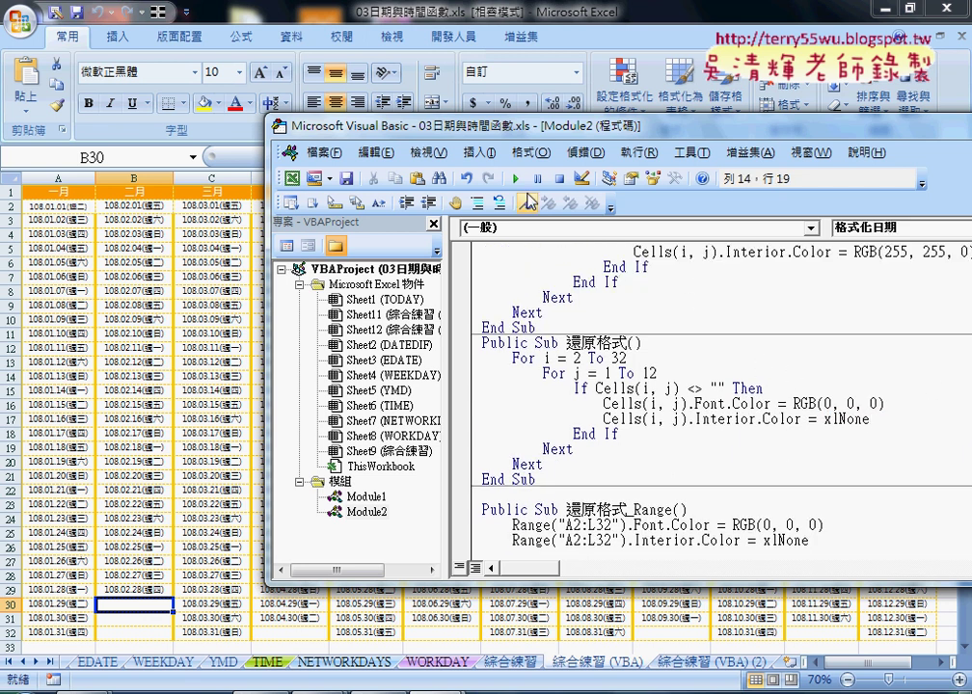
Step: Run 格式化日期 then 還原格式, twice, confirming the weekend colours clear each time
key(F5)
click(584, 410)
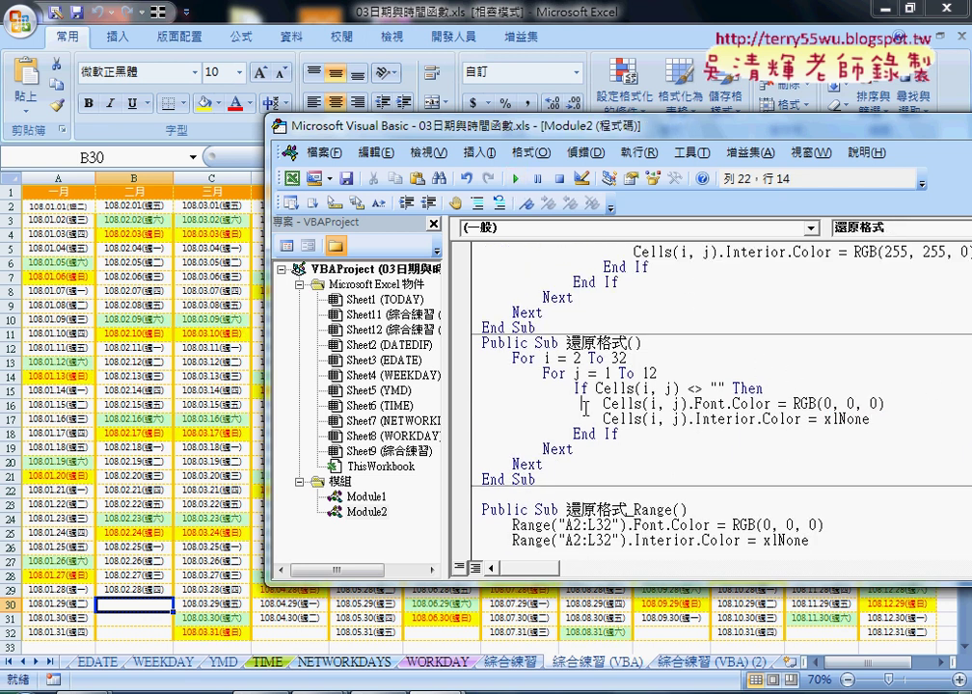
click(516, 179)
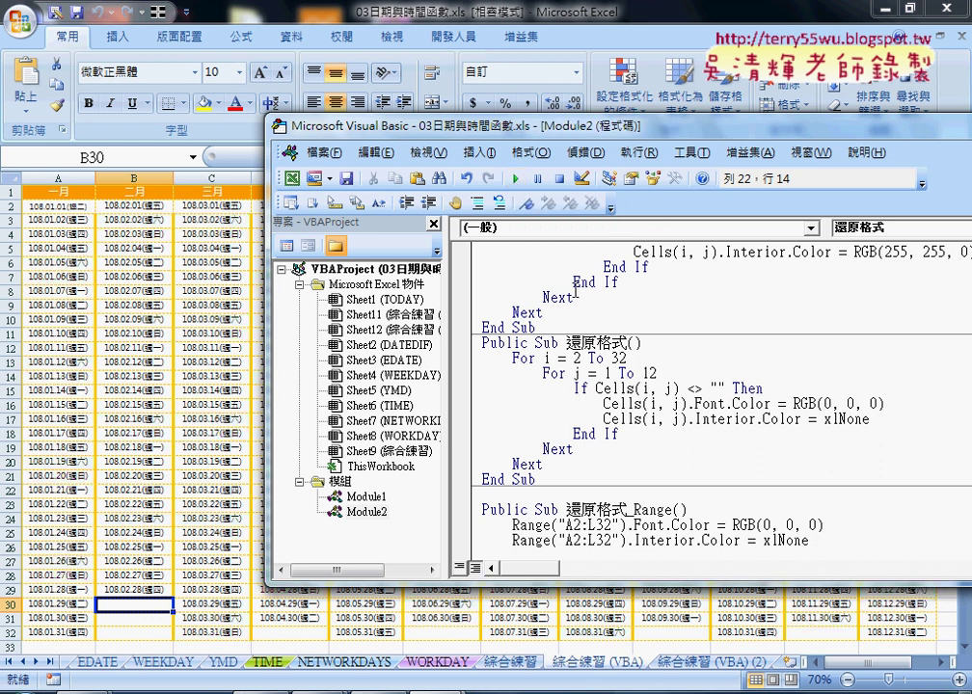
click(575, 298)
click(512, 179)
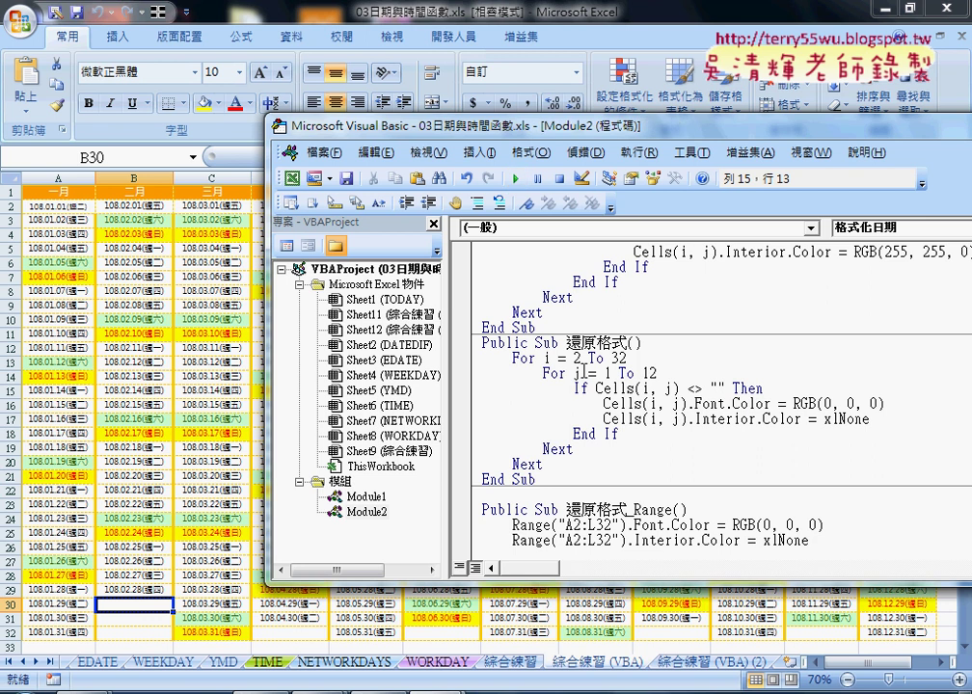
scroll(614, 413, down, 5)
drag(455, 141, 564, 152)
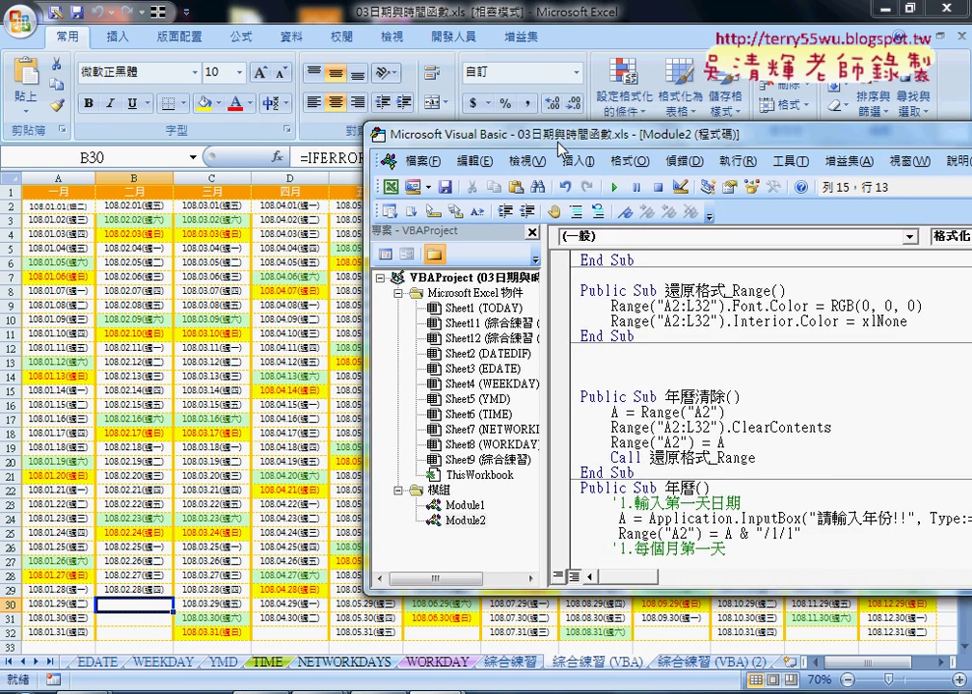
click(625, 193)
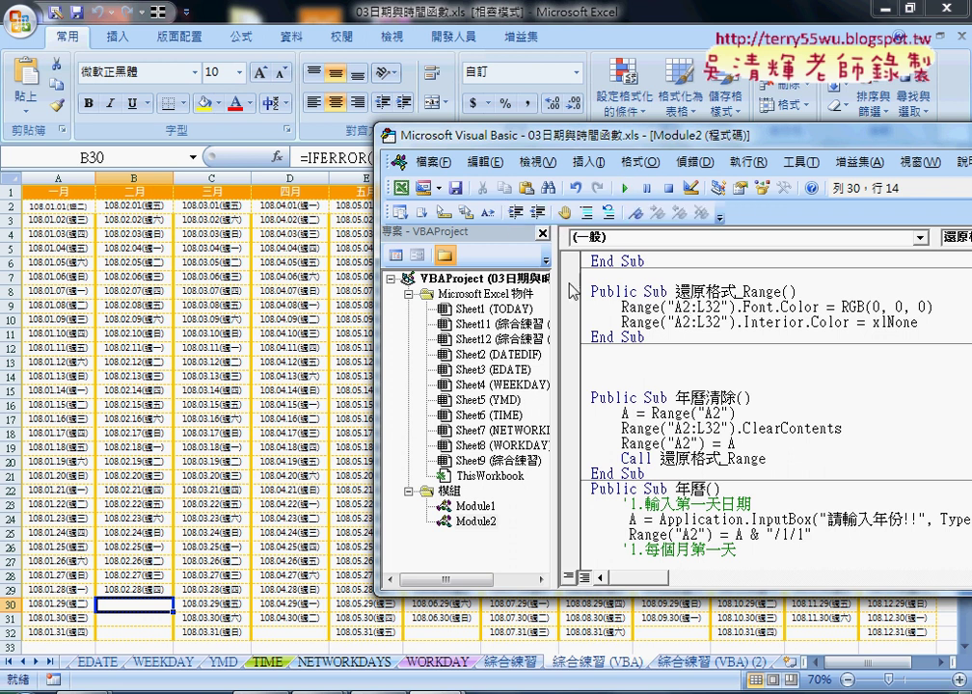
Step: Recolour the weekends with 格式化日期, clear them again with the reset macro, and move the editor left
double_click(640, 307)
drag(639, 307, 734, 306)
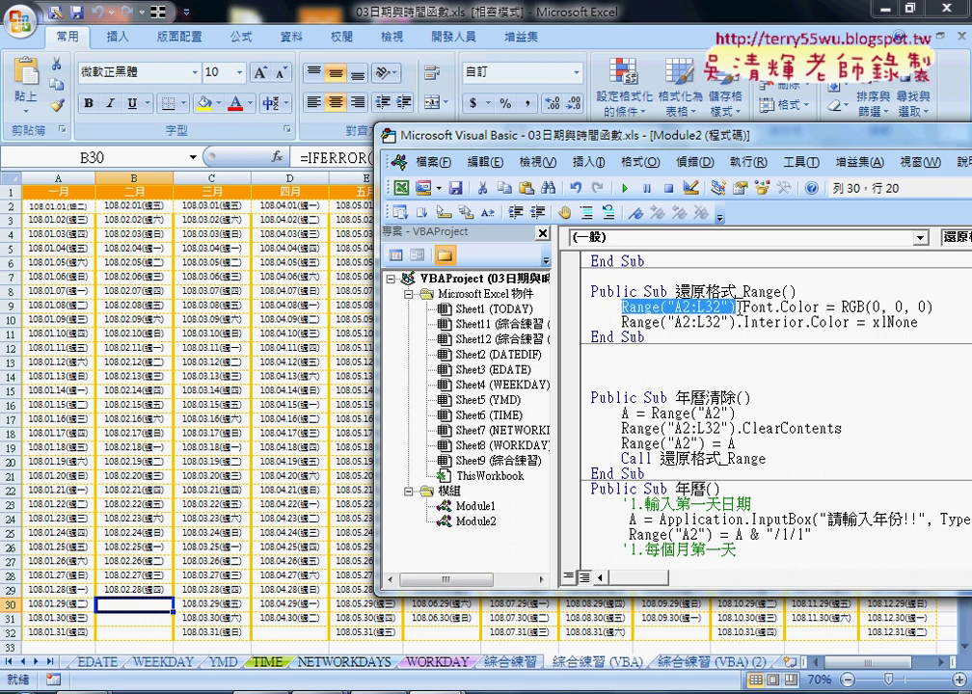
scroll(701, 301, up, 1)
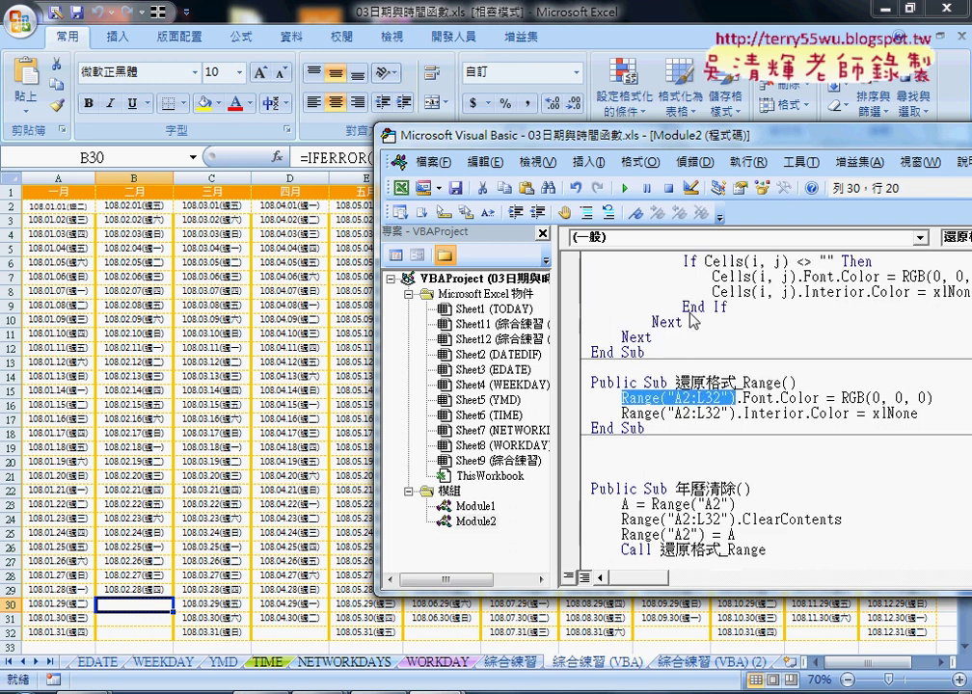
scroll(701, 301, up, 4)
scroll(701, 301, up, 1)
key(F5)
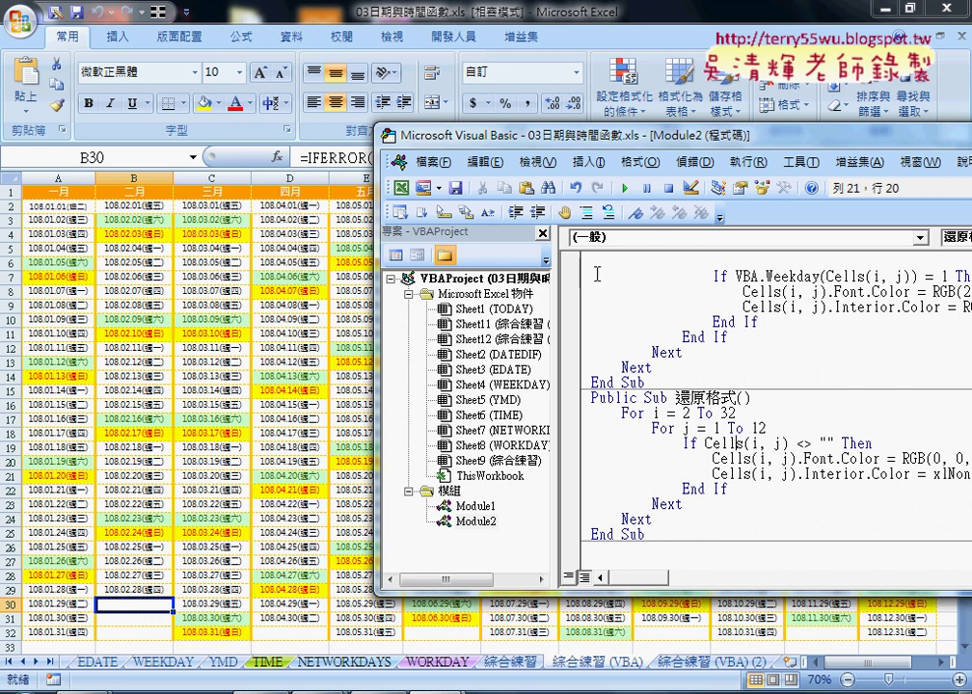
click(627, 193)
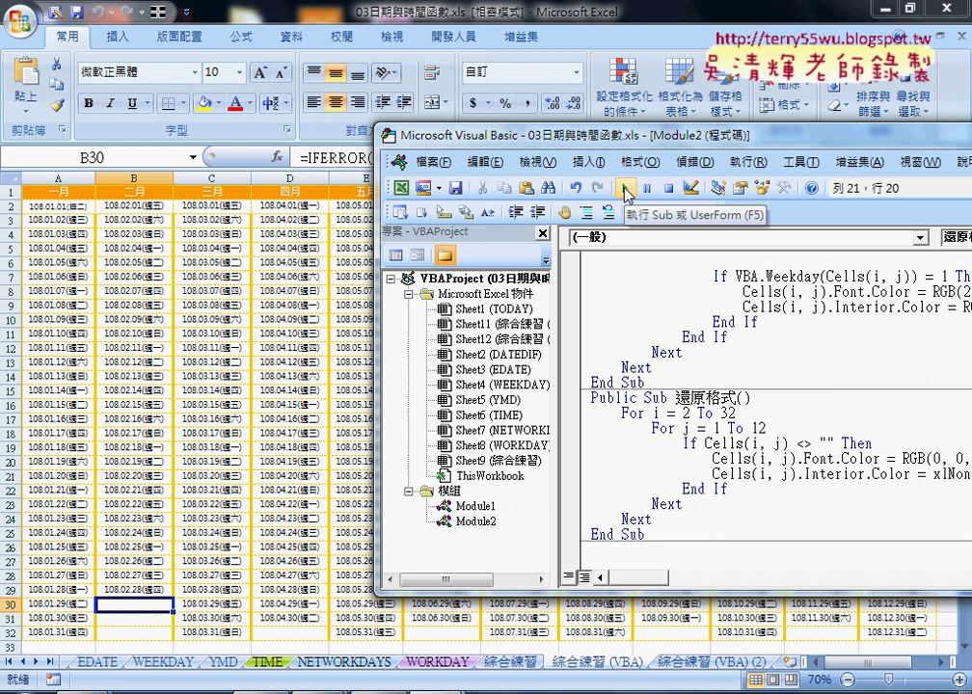
drag(621, 136, 304, 136)
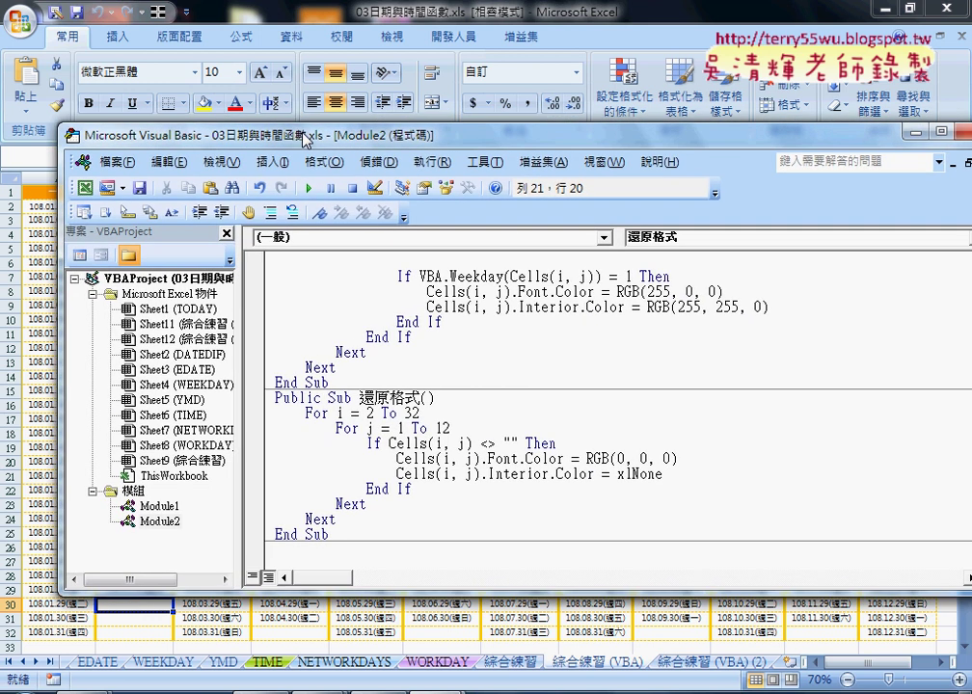
scroll(513, 361, up, 3)
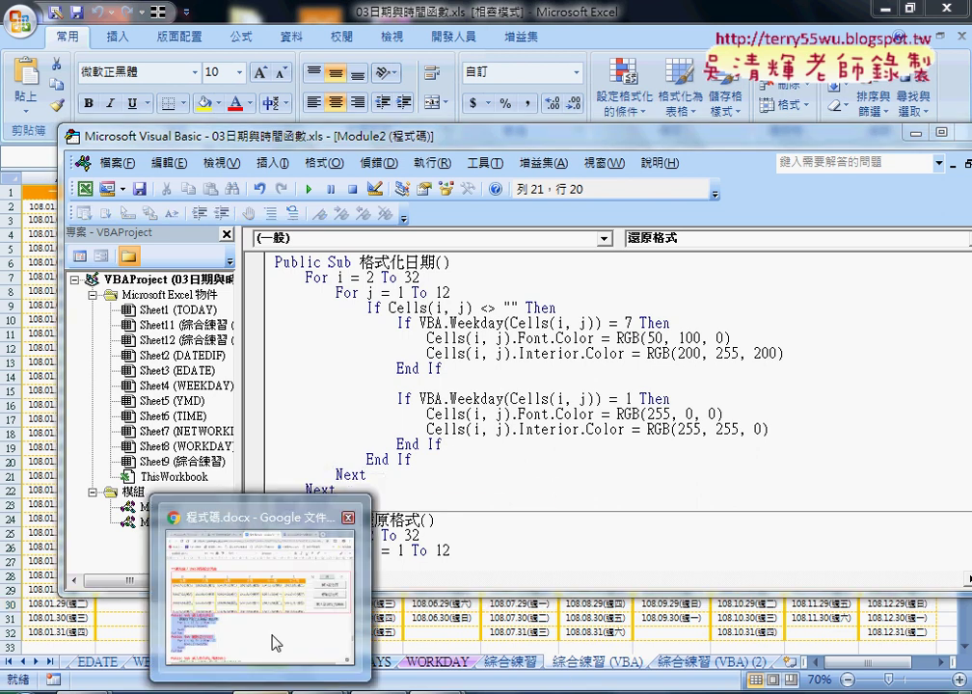
Step: Bring up 程式碼.docx in Google Docs and scroll up to the 格式化日期 code
click(271, 679)
scroll(274, 628, up, 2)
scroll(274, 628, up, 5)
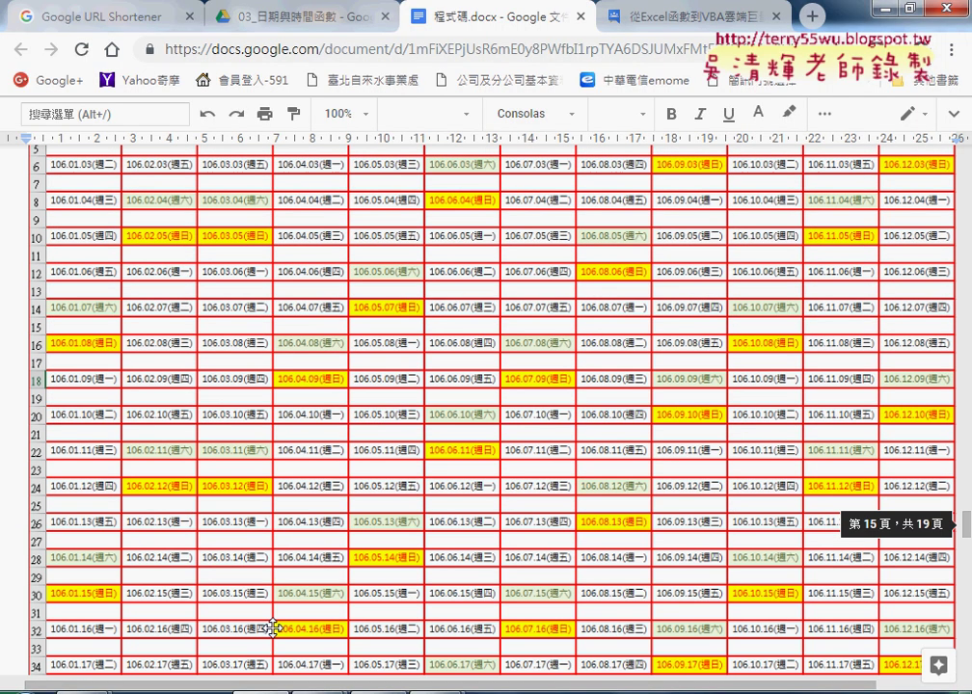
scroll(274, 628, up, 5)
scroll(274, 629, up, 2)
scroll(273, 628, up, 1)
scroll(273, 628, up, 2)
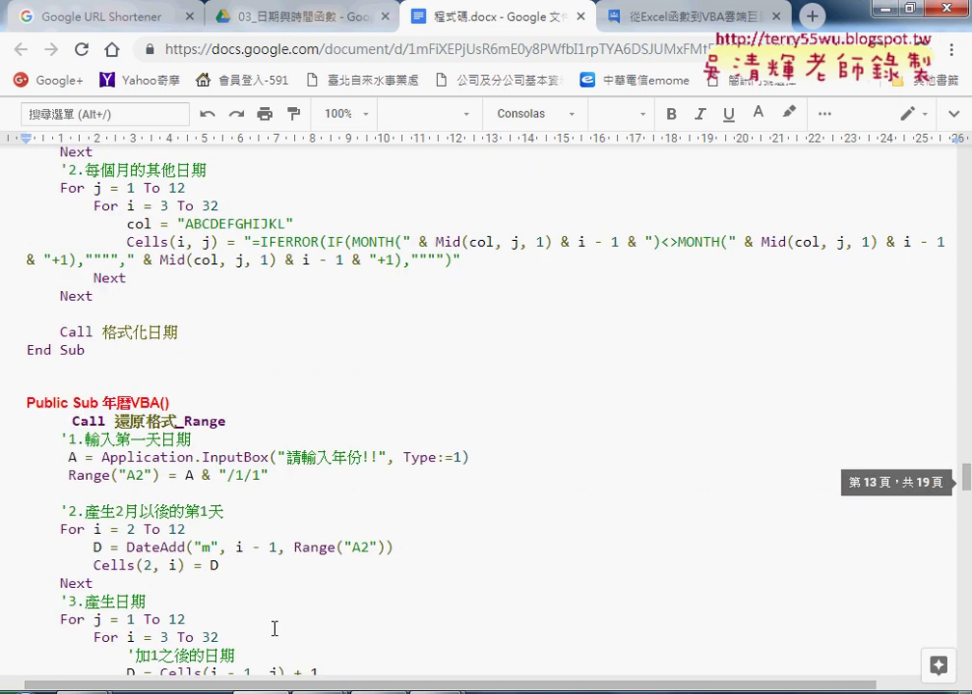
scroll(274, 628, up, 2)
scroll(274, 629, up, 2)
scroll(274, 628, up, 2)
scroll(274, 629, up, 1)
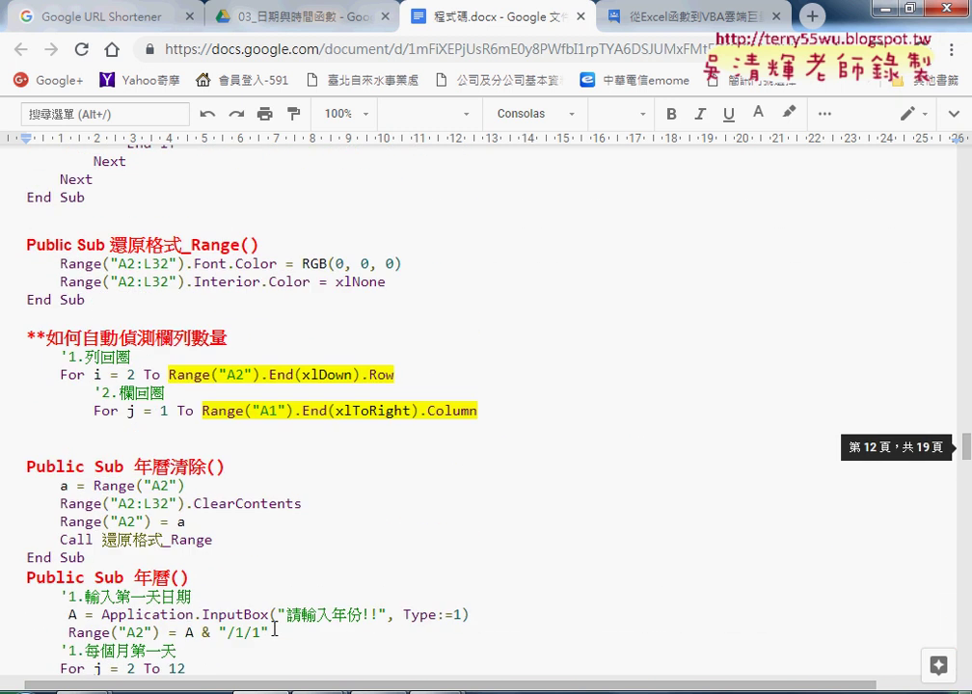
scroll(273, 628, up, 2)
scroll(274, 629, up, 1)
scroll(275, 628, up, 2)
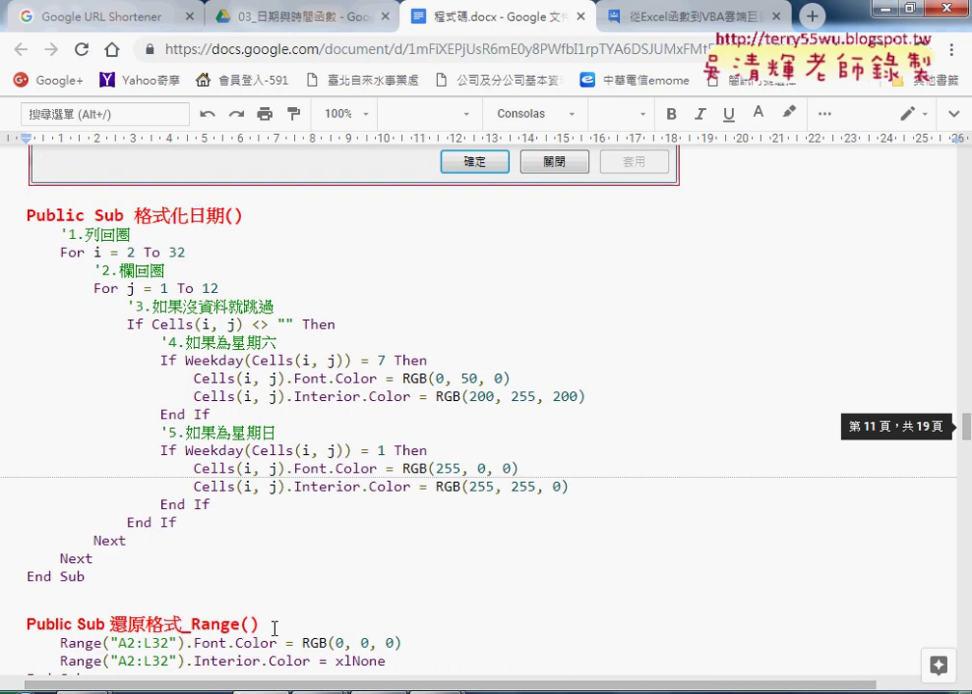